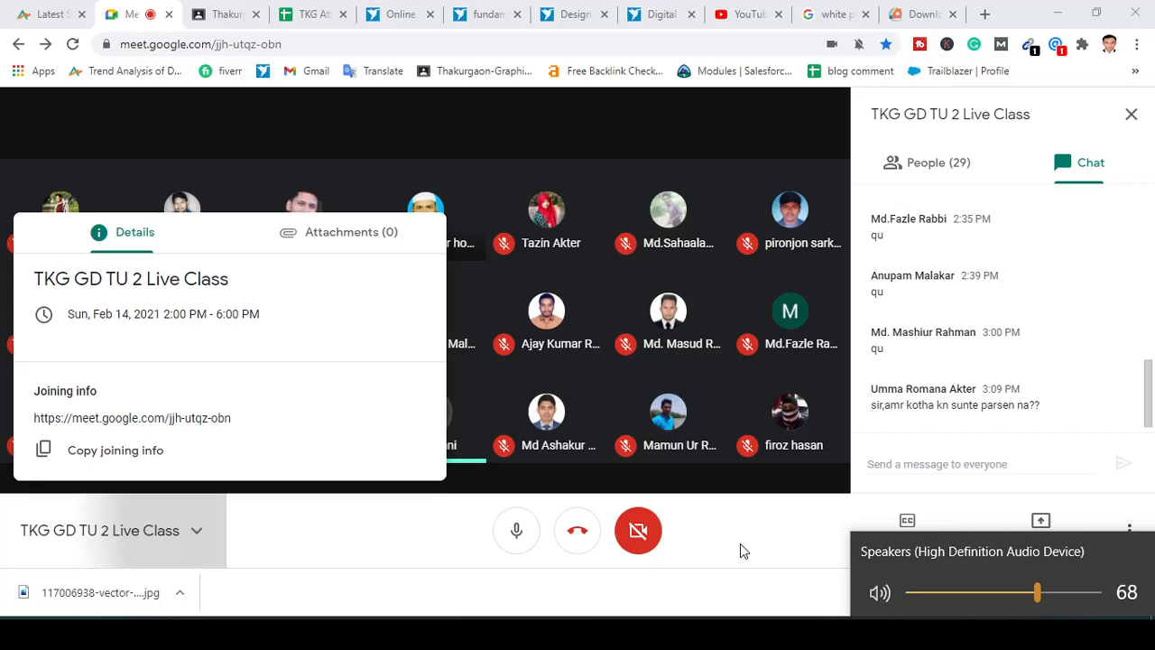
Step: Close the meeting details and present the entire screen to the Google Meet call
left_click(152, 530)
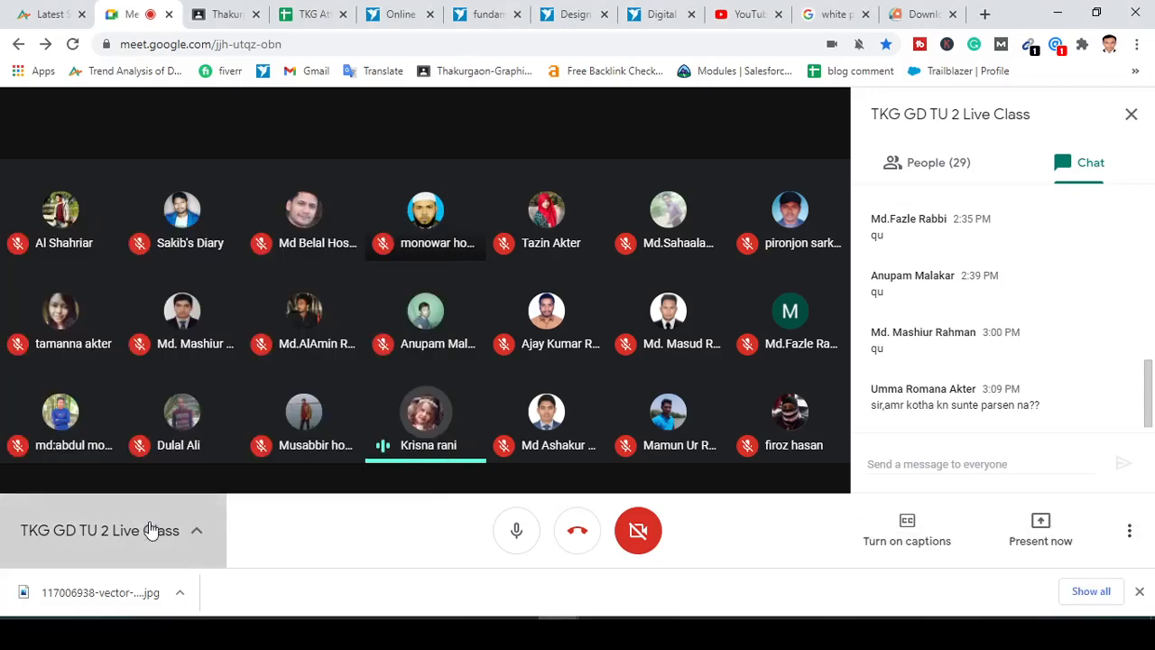
left_click(152, 531)
left_click(188, 537)
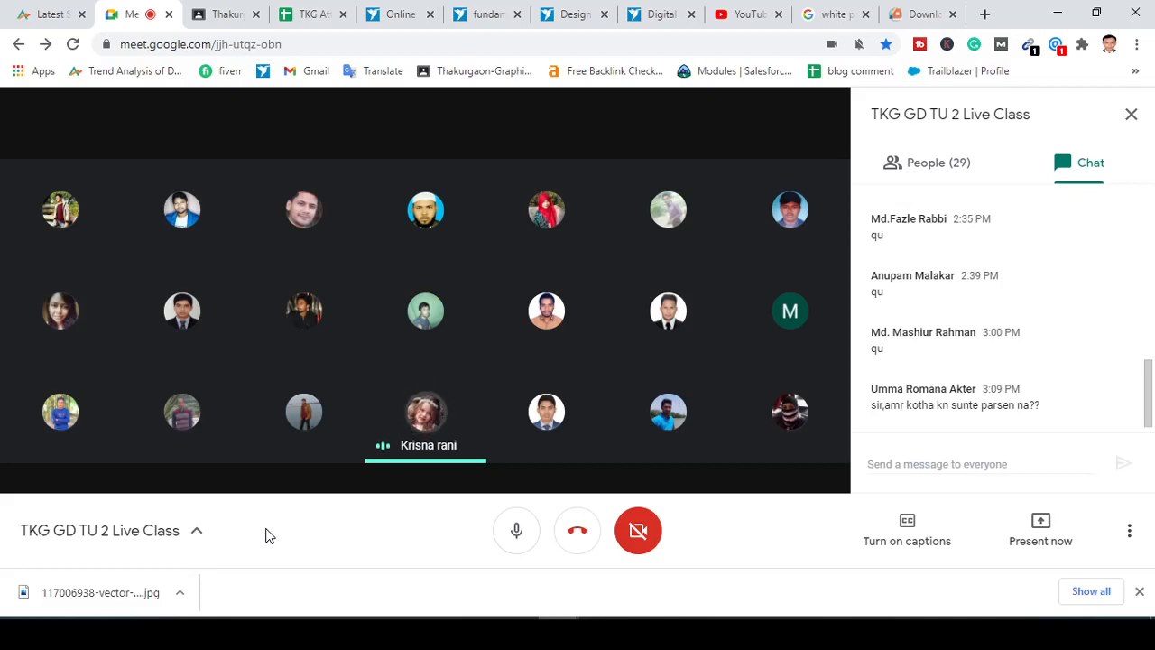
left_click(1037, 527)
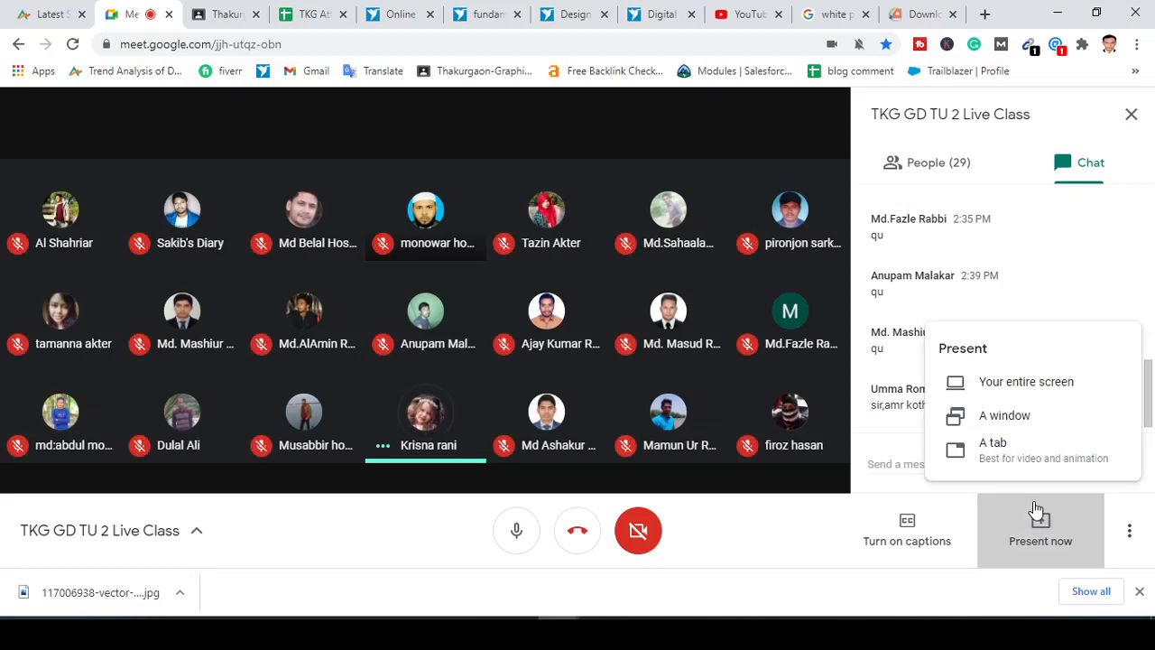
left_click(1022, 383)
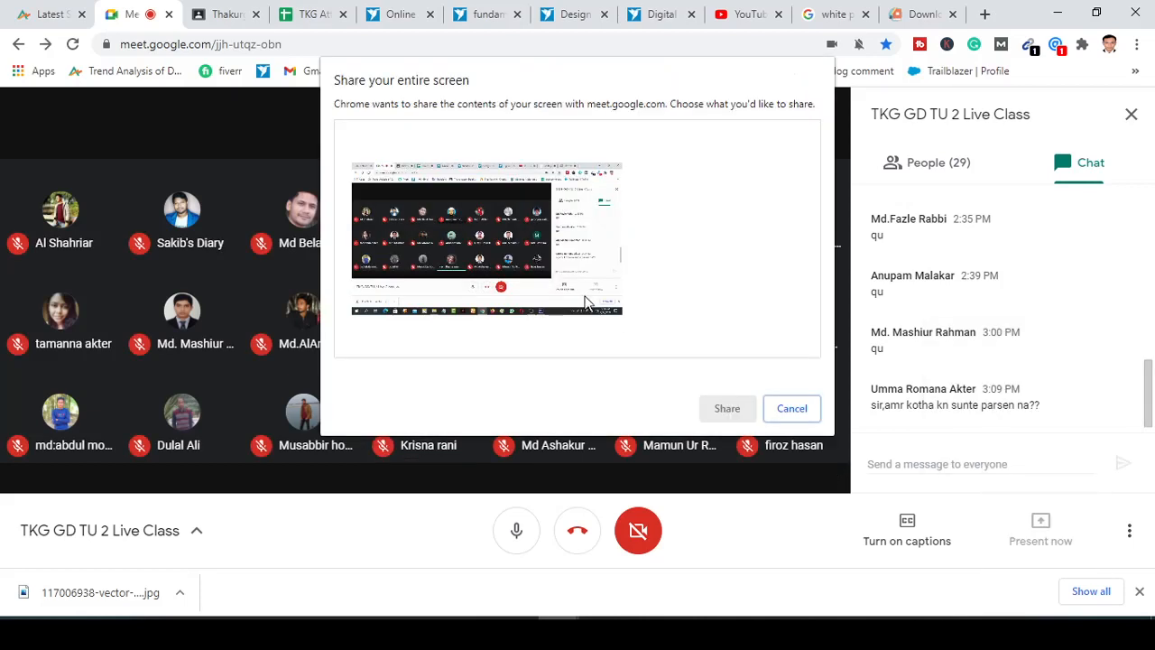
double_click(585, 302)
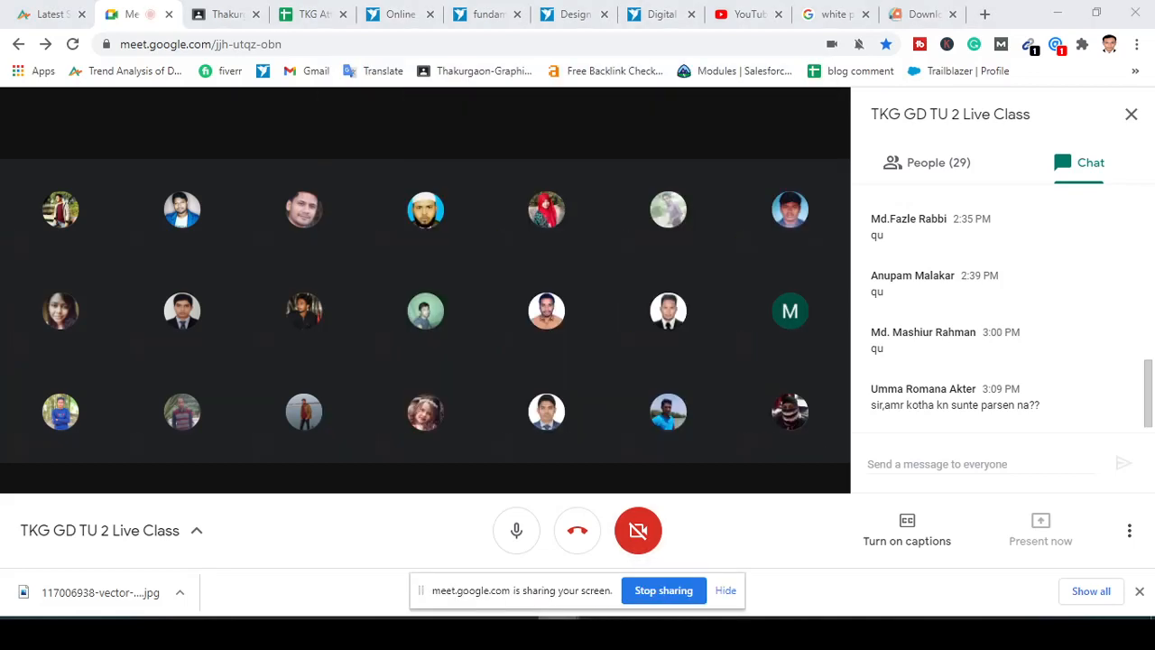
Step: Switch to Photoshop, copy the paw-print border layer from Untitled-1 into girl face.jpg, and delete the face photo layer beneath it
key("alt+Tab")
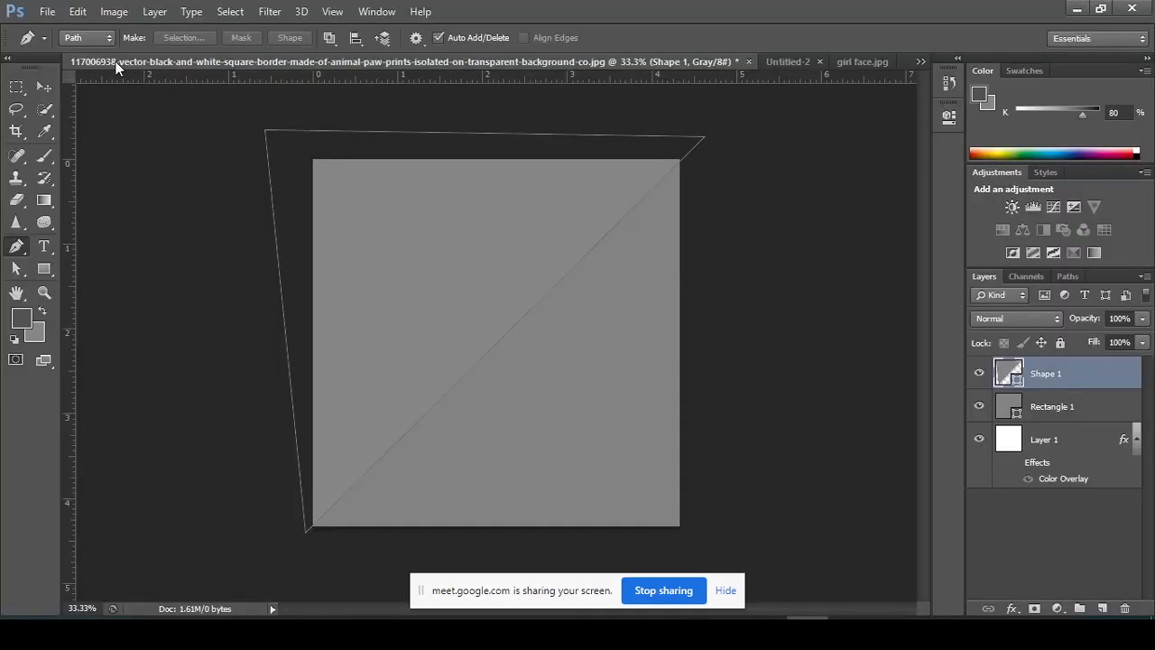
key("ctrl+Tab")
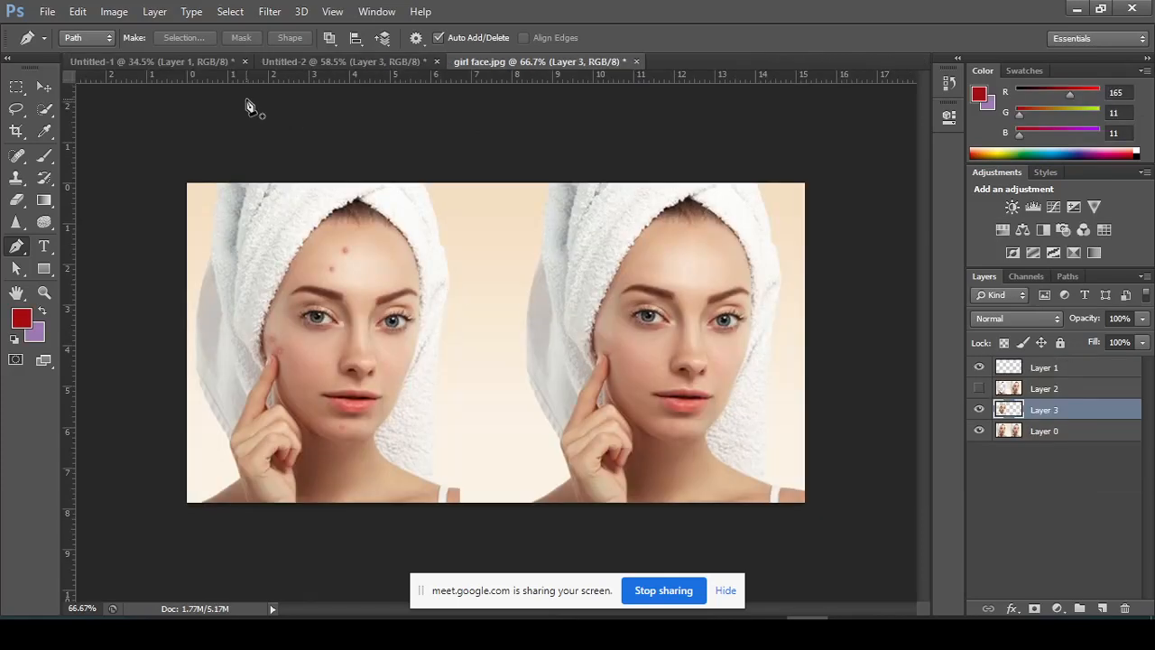
key("ctrl+Tab")
key("v")
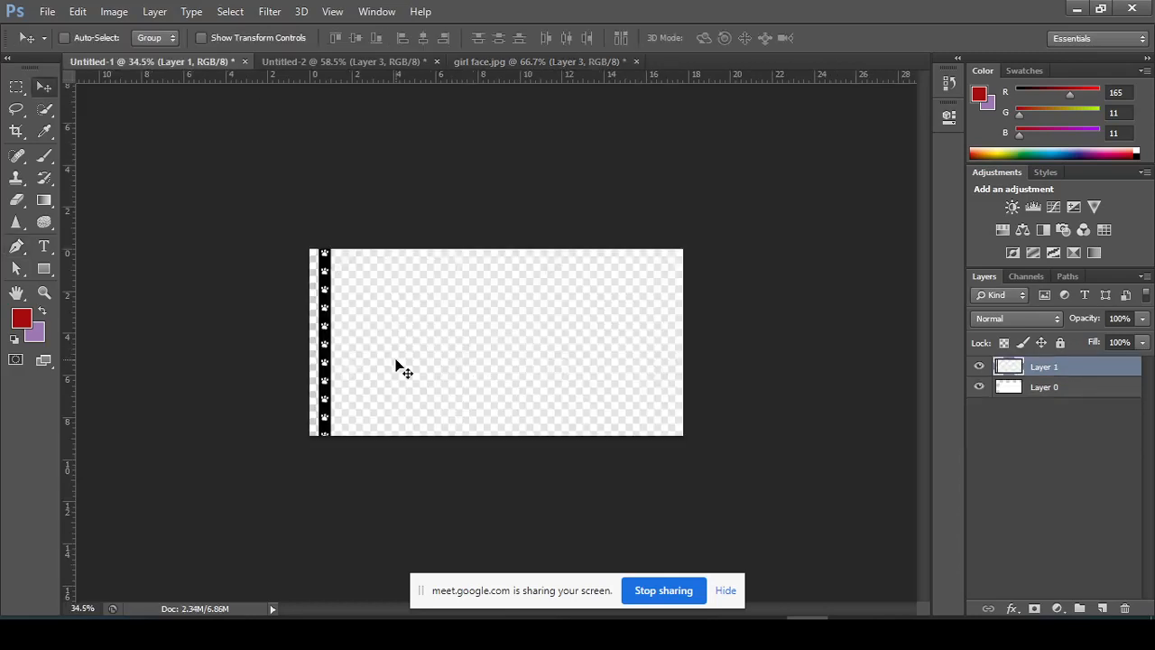
left_click_drag(397, 366, 475, 369)
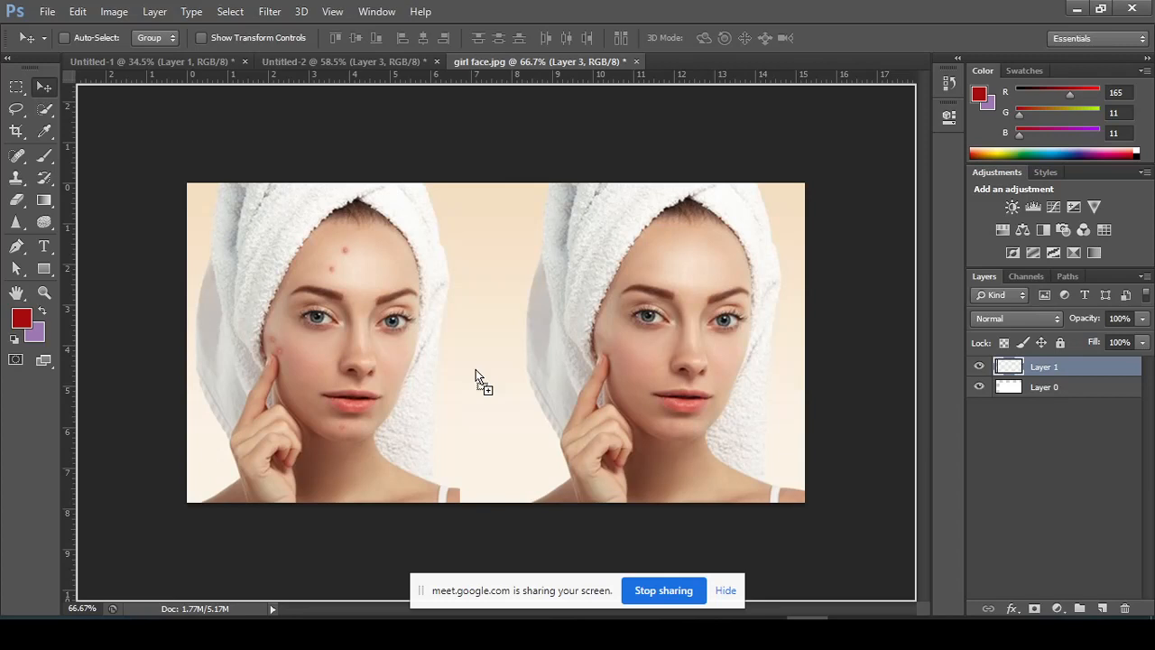
left_click_drag(476, 369, 475, 369)
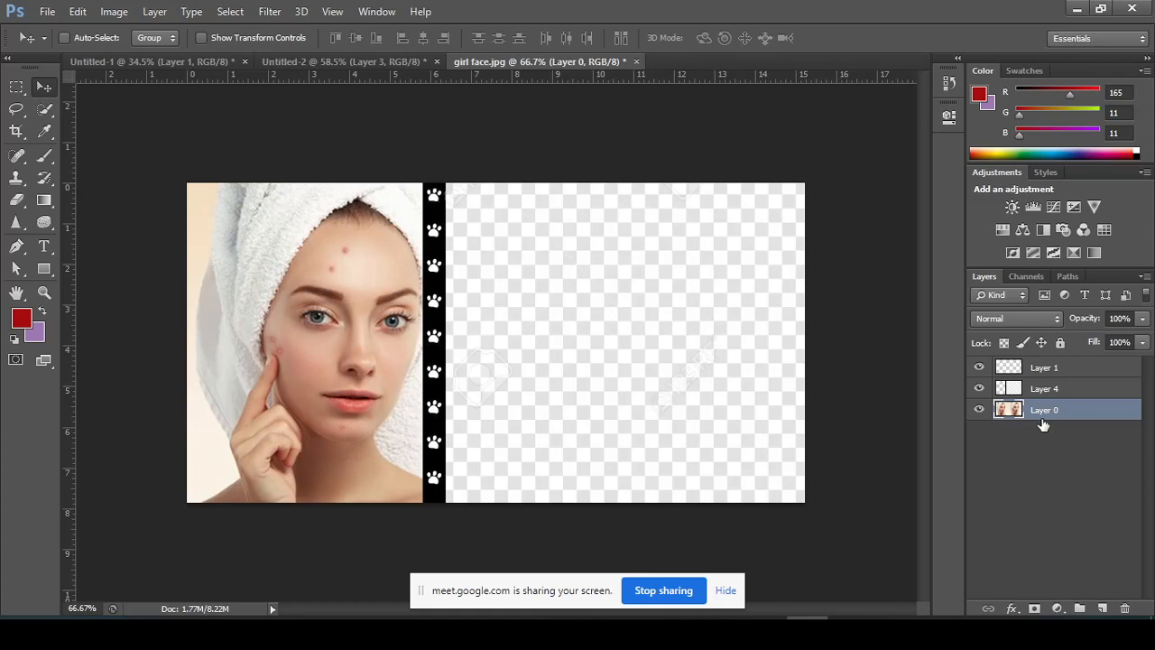
key("Delete")
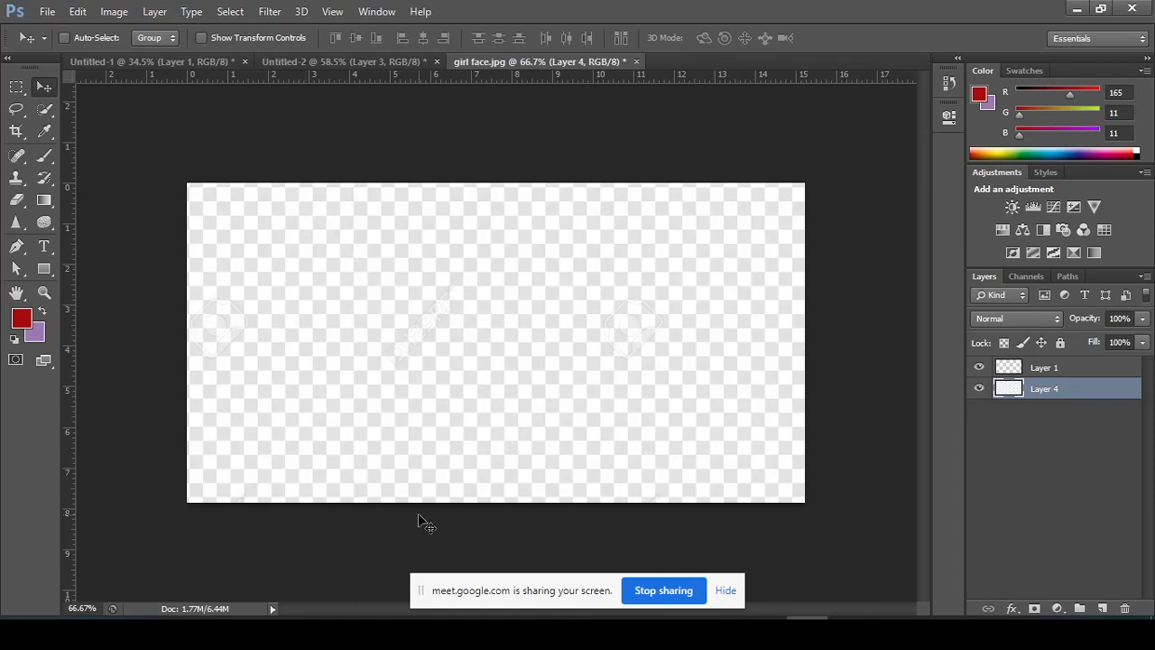
Step: Draw a red five-sided polygon about 277 by 279 px in the upper-left part of the canvas
left_click(43, 268)
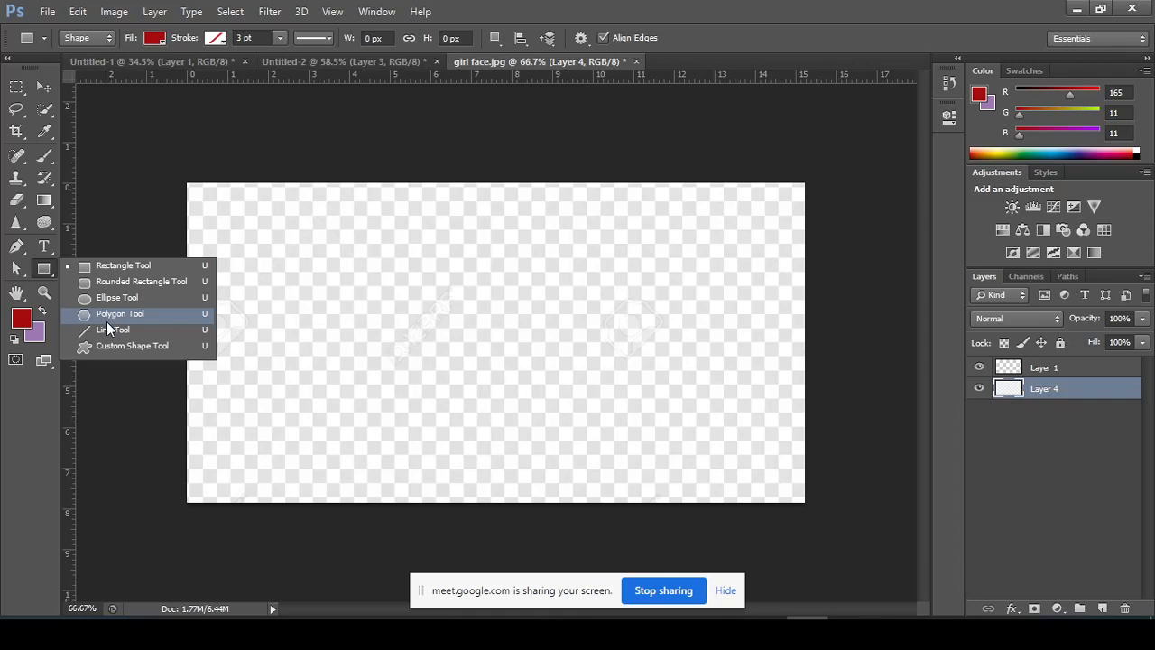
left_click(106, 322)
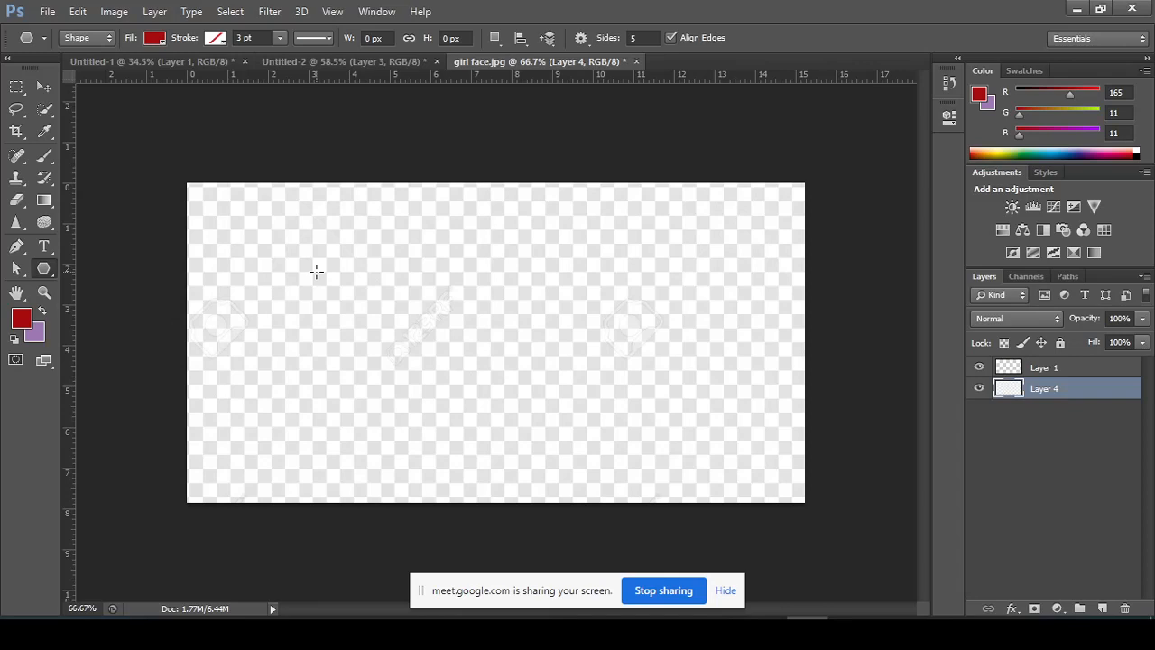
left_click_drag(316, 271, 379, 213)
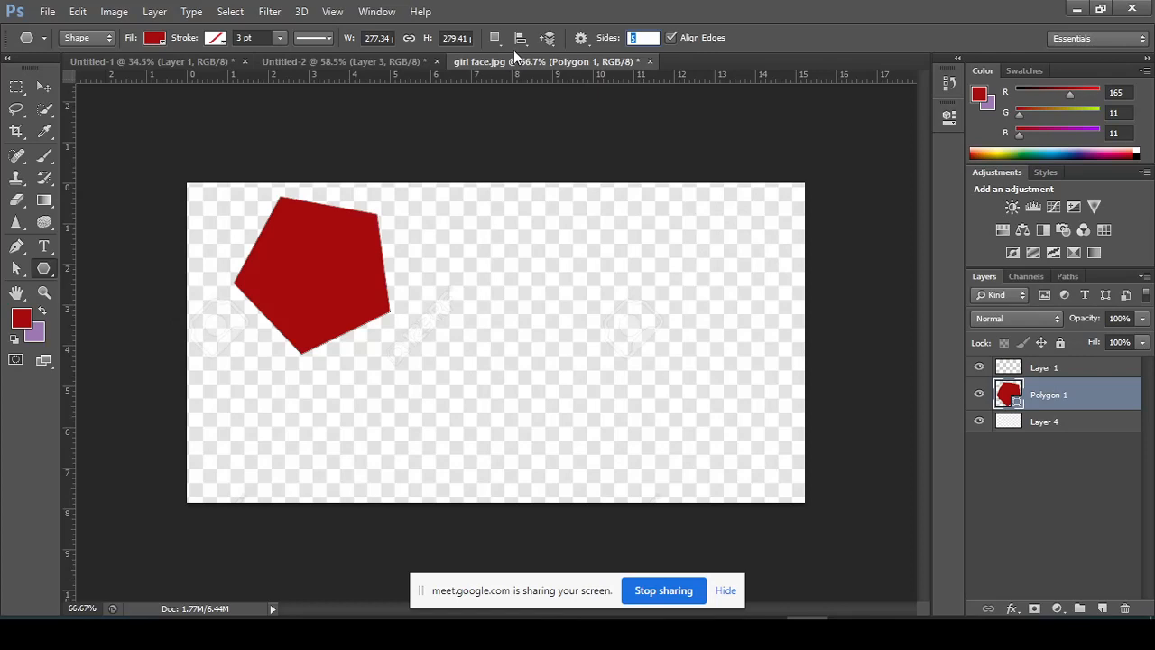
key("ctrl+v")
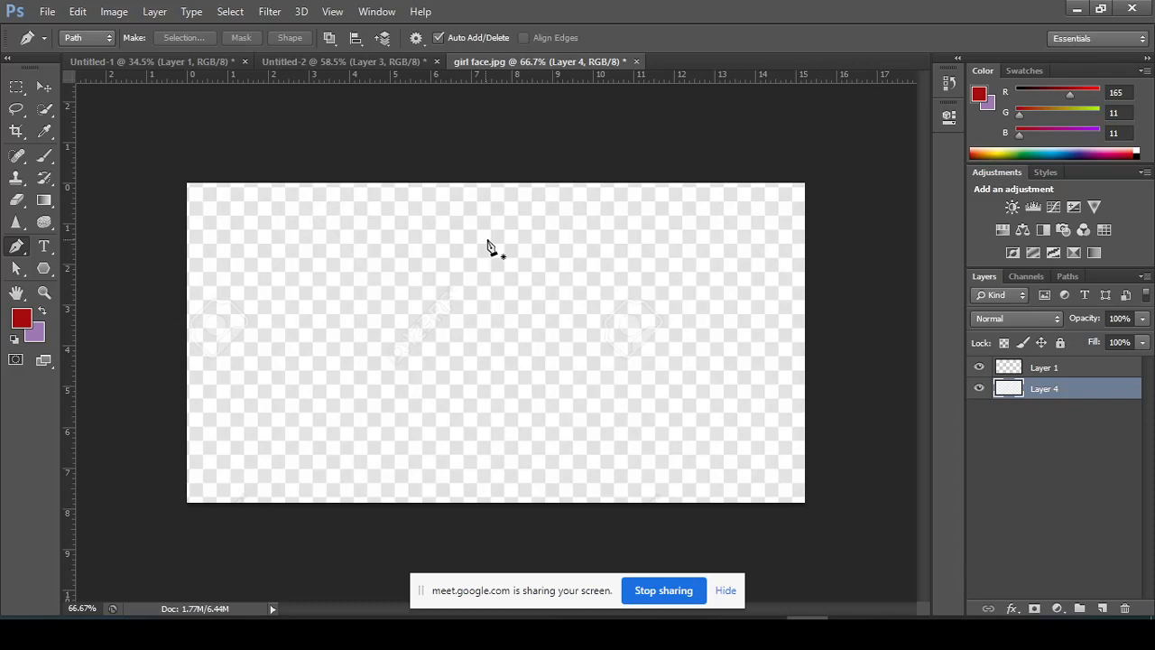
Step: Draw a closed triangular path with the Pen tool near the middle of the canvas
left_click(486, 242)
left_click(349, 430)
left_click(630, 430)
left_click(486, 242)
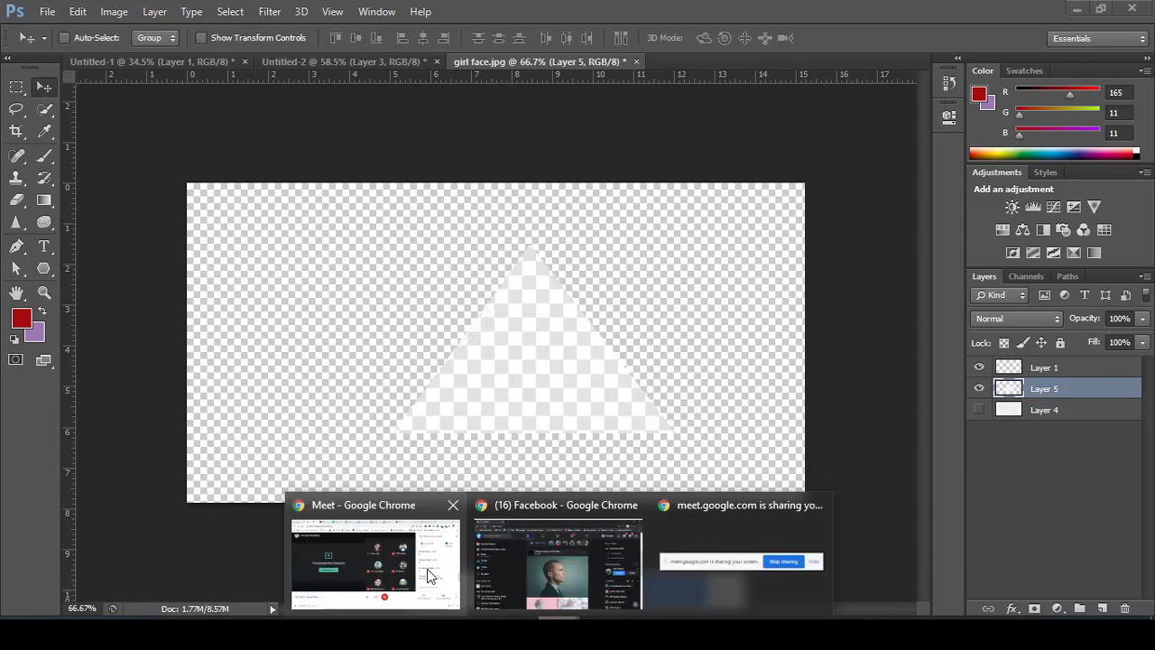
Step: Check the Google Meet call, then switch to the Facebook window and search for "ledp"
left_click(425, 572)
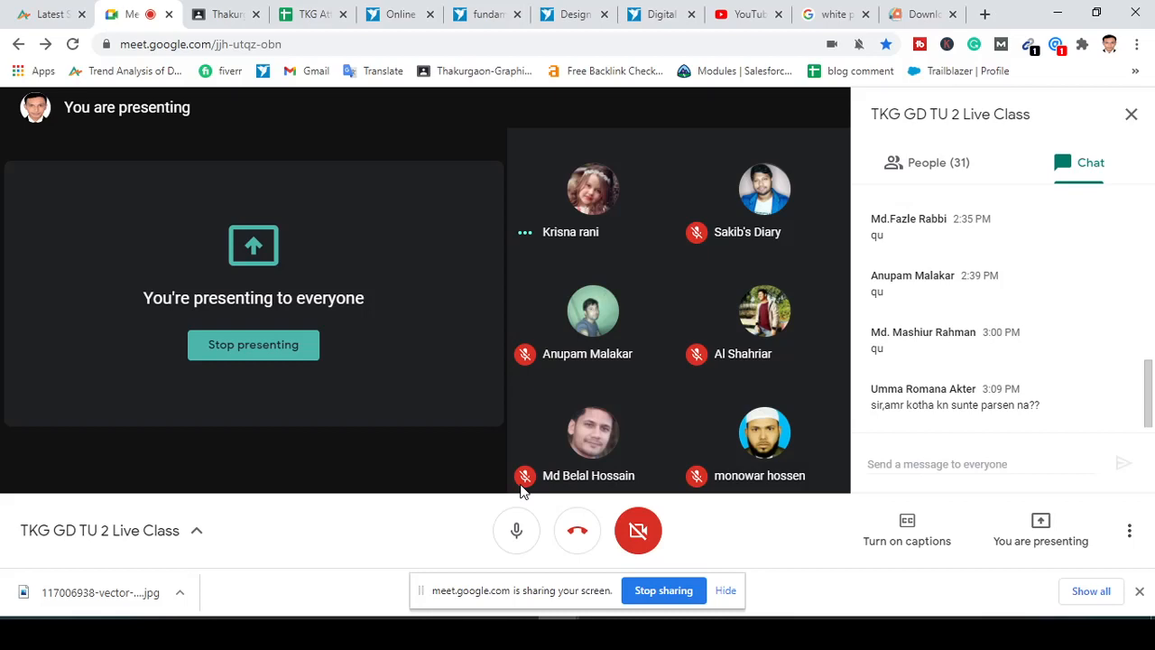
key("alt+Tab")
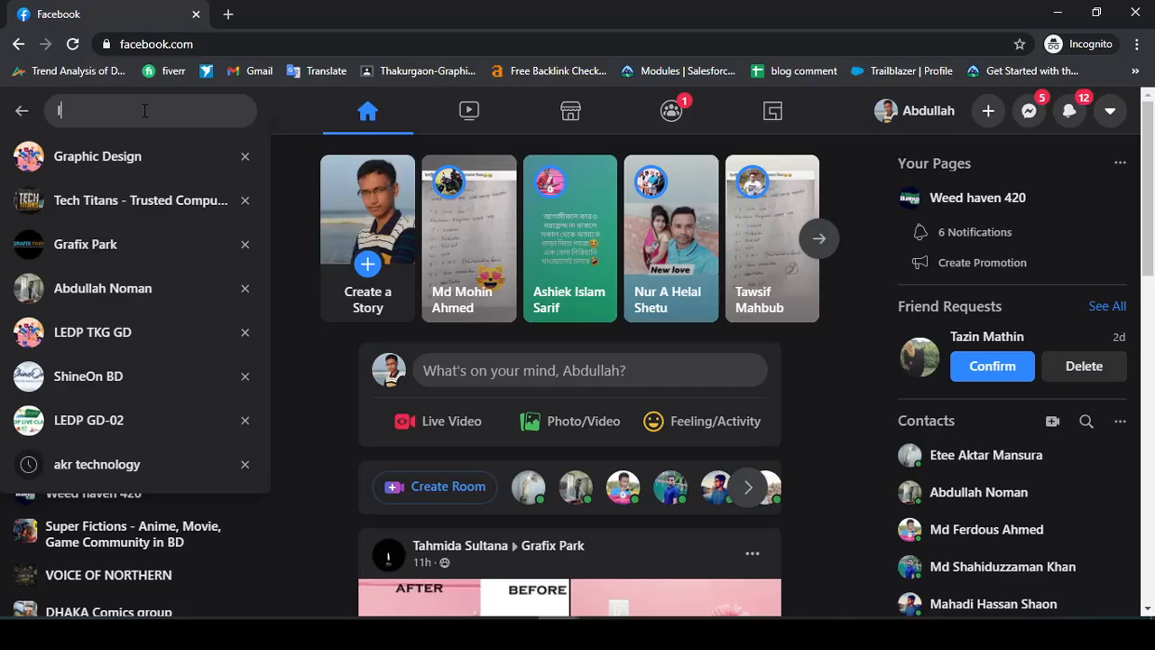
type("ledp")
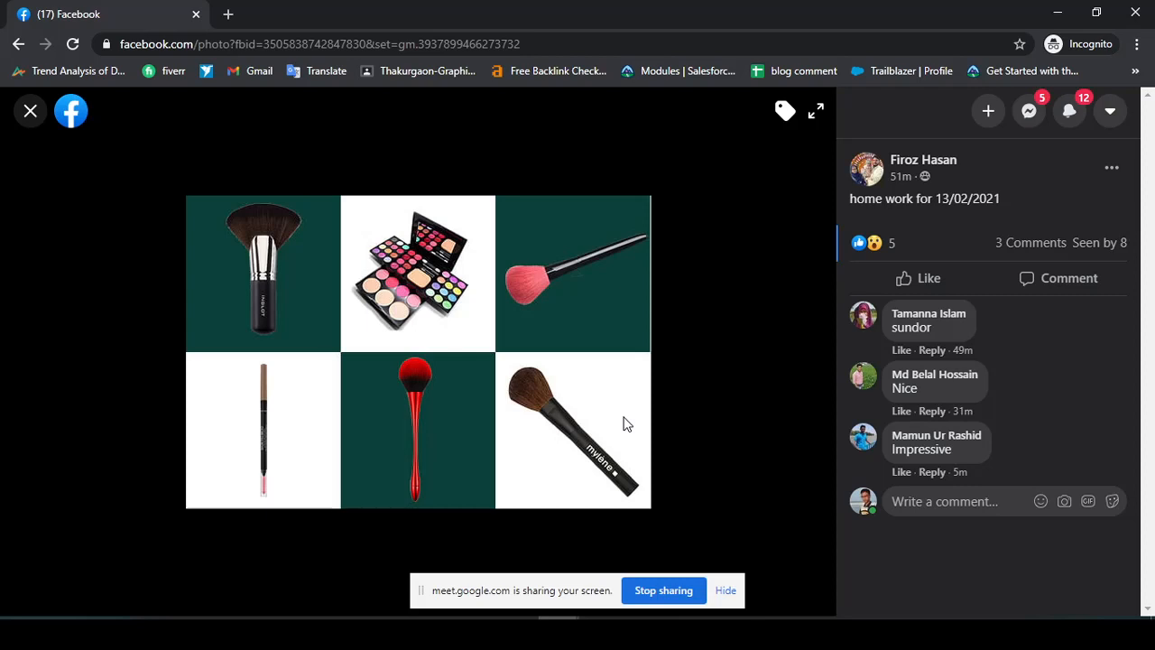
Step: Look through the students' homework product collages in the group's photo viewer
left_click(808, 356)
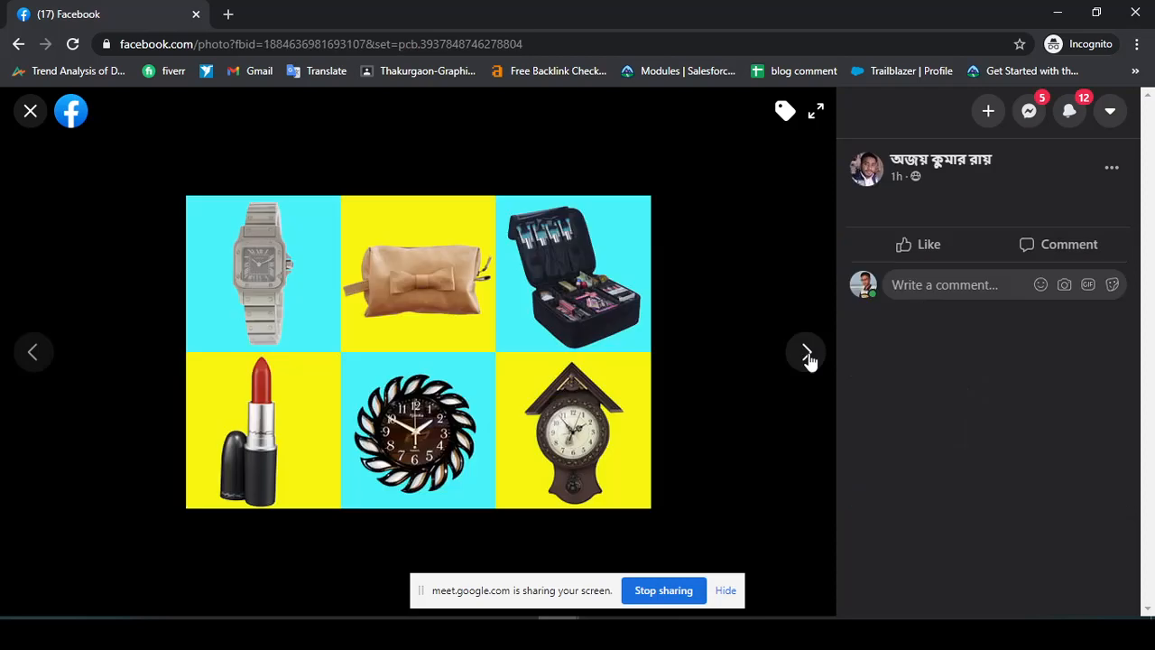
left_click(807, 355)
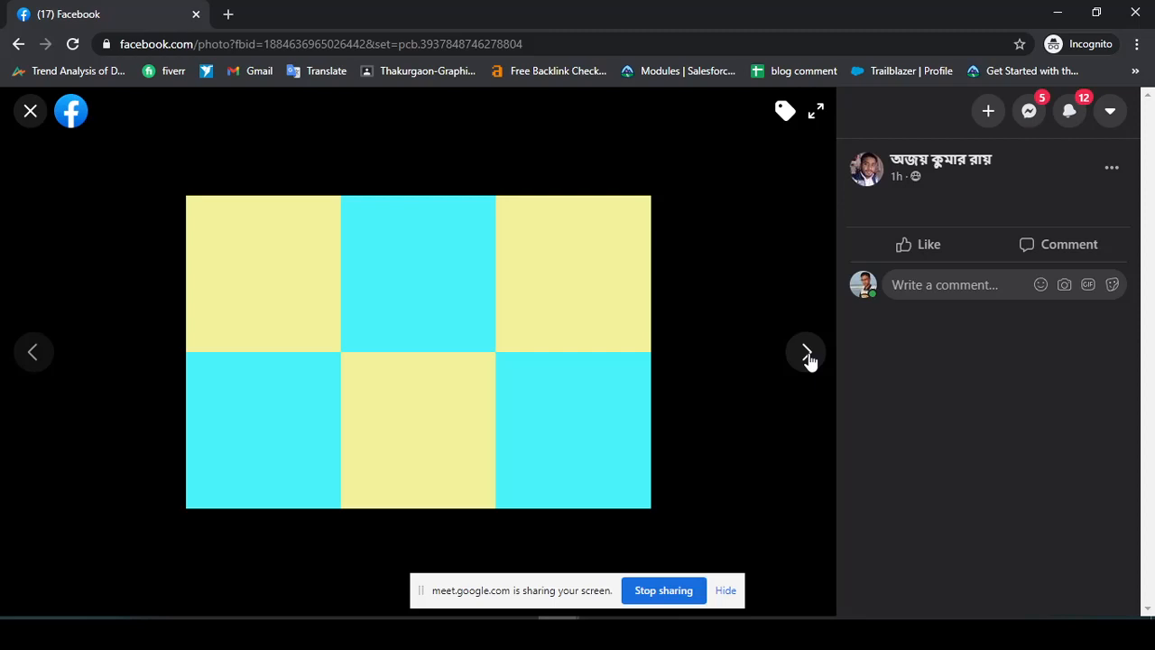
left_click(808, 354)
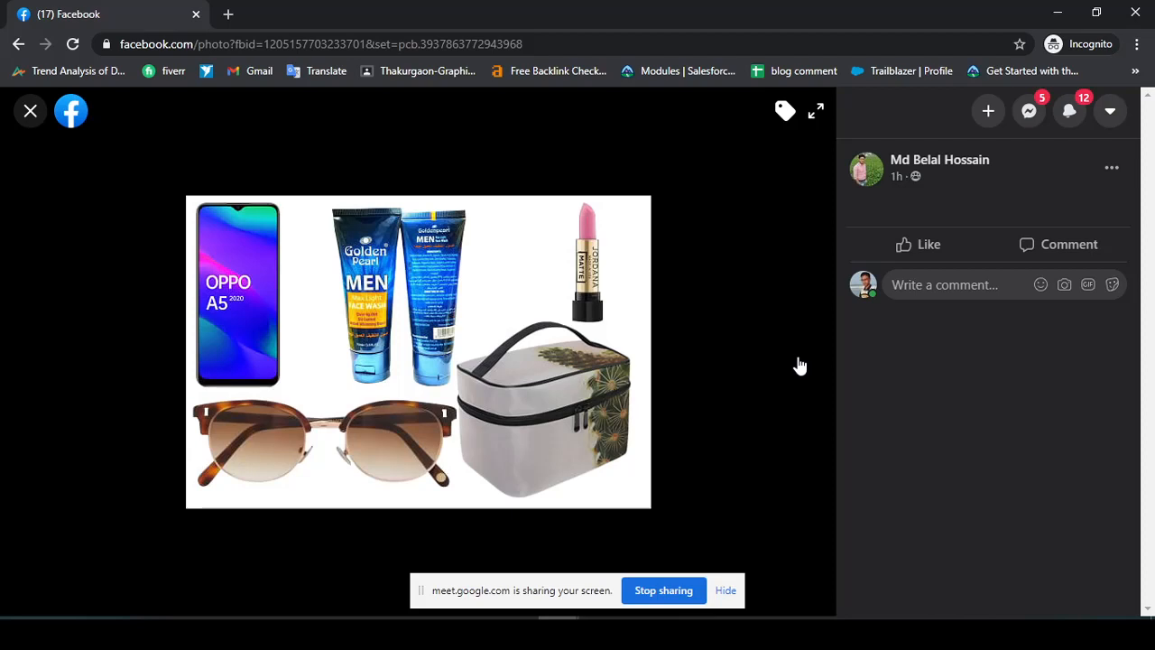
left_click(800, 364)
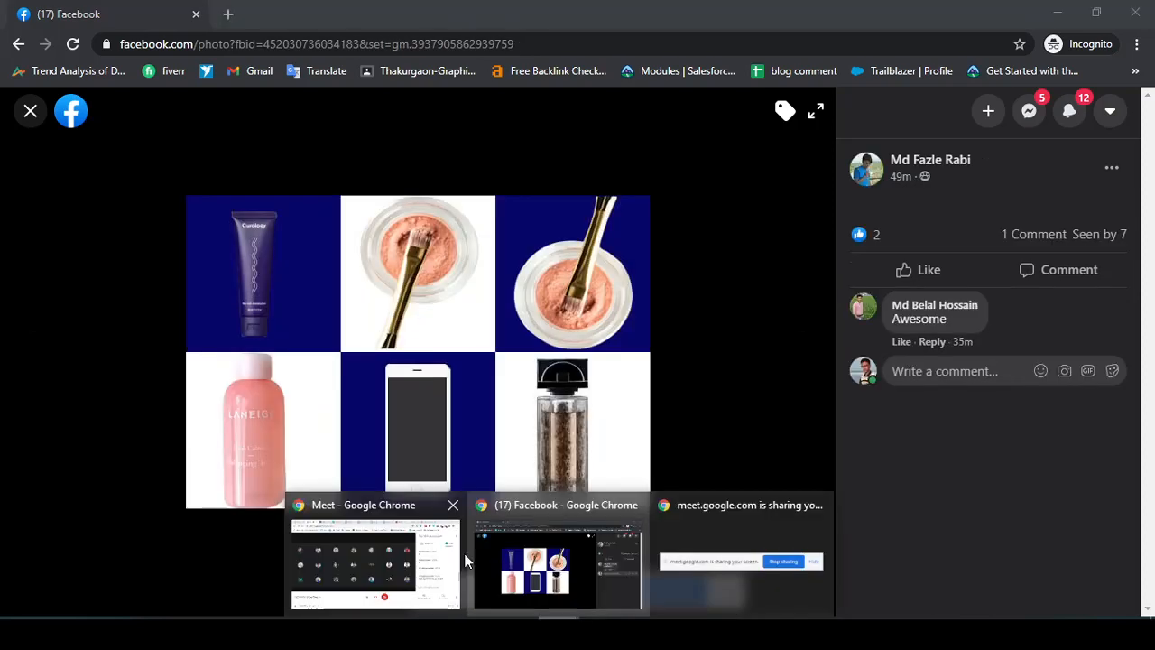
Step: Check the Meet call, return to Facebook, and like the homework collage with the red nail polish and black deodorant
left_click(375, 553)
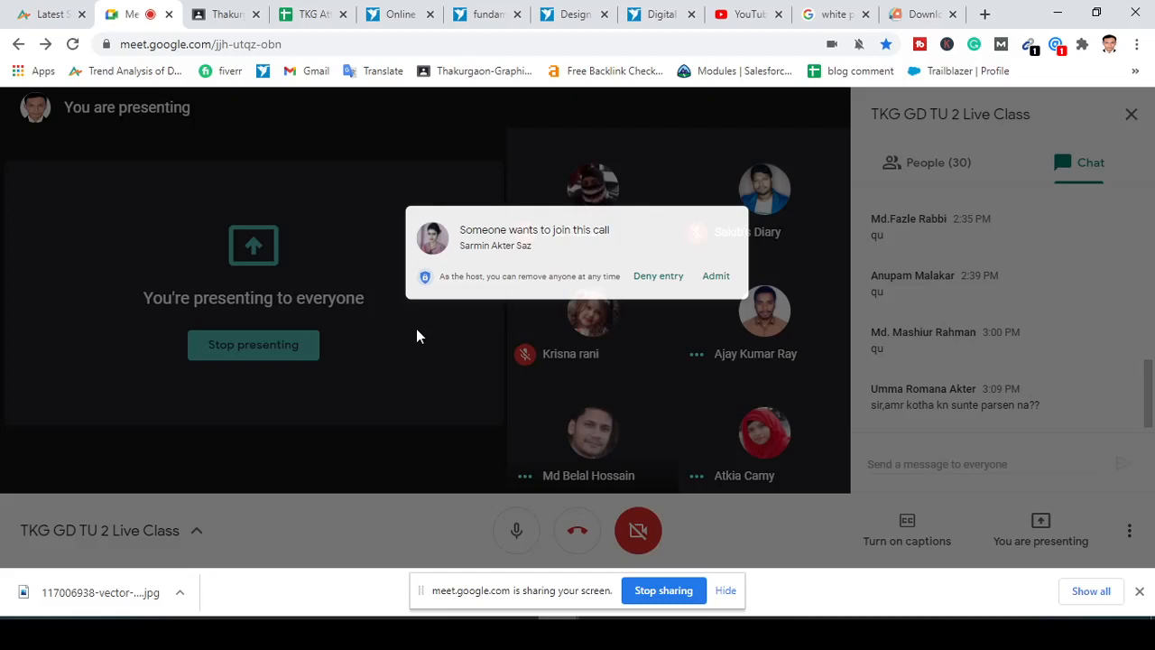
key("alt+Tab")
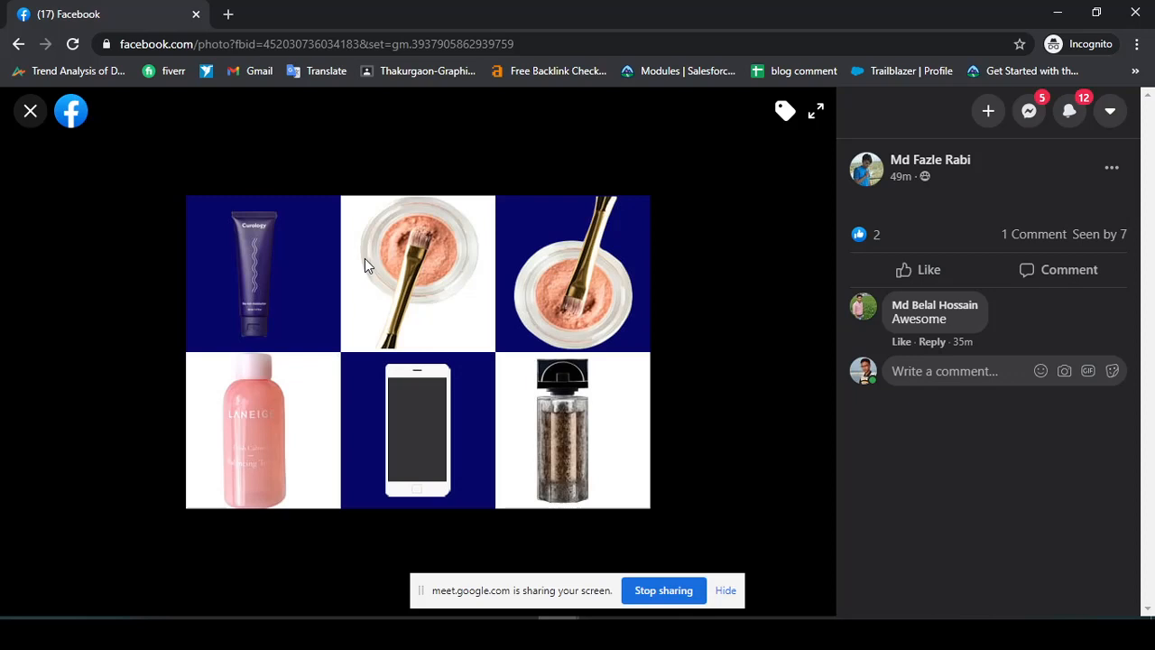
key("Right")
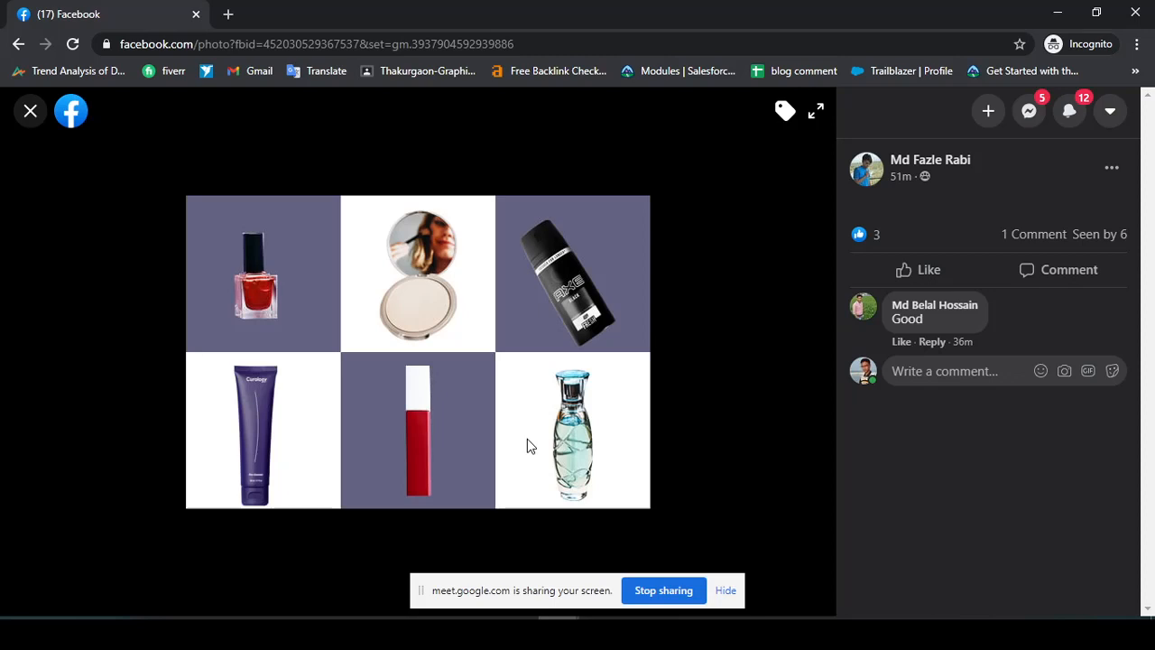
key("l")
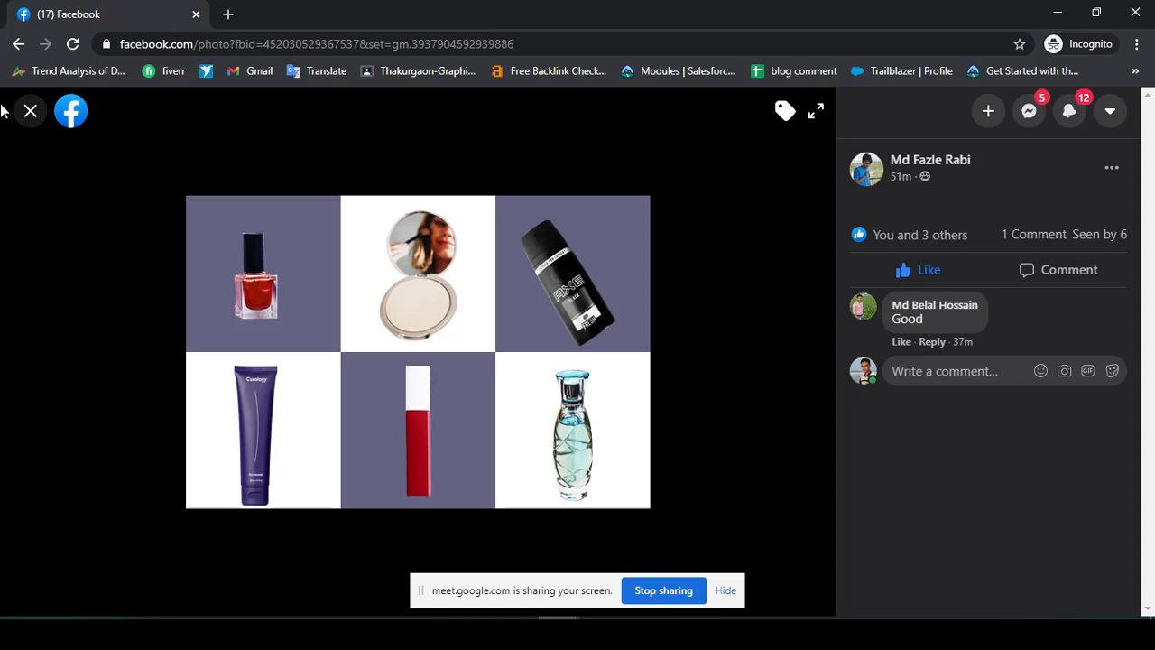
Step: Examine the following homework images through to the car, telephone and computer collage, checking the Meet call in between
left_click(804, 377)
left_click(804, 378)
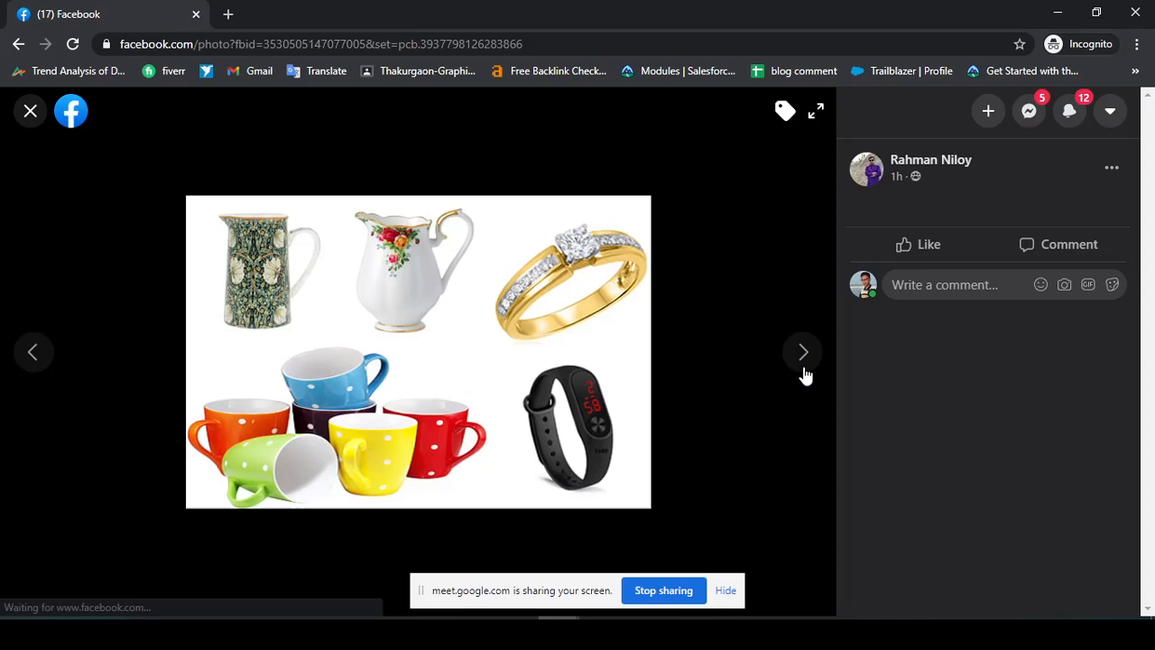
key("alt+Tab")
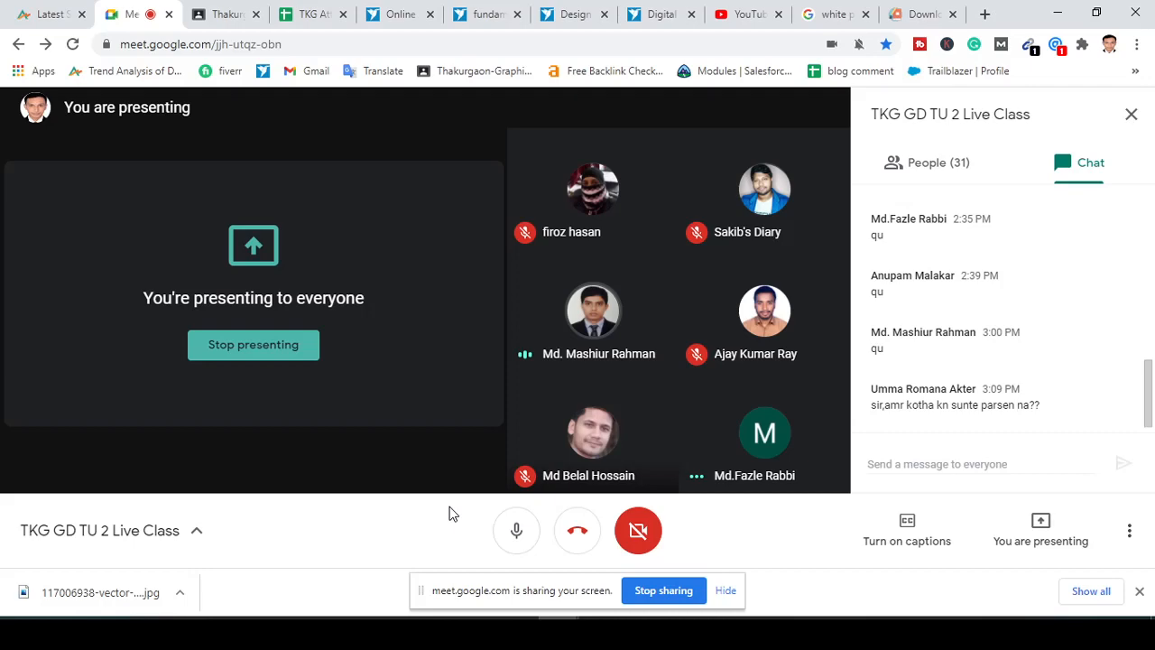
key("alt+Tab")
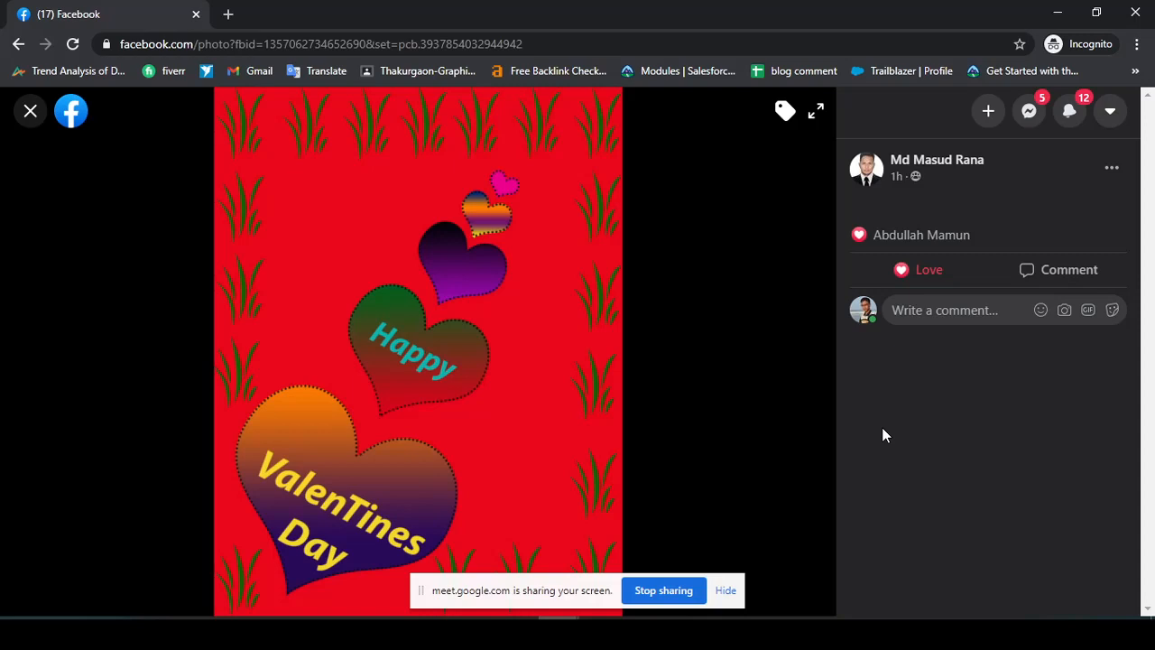
key("Right")
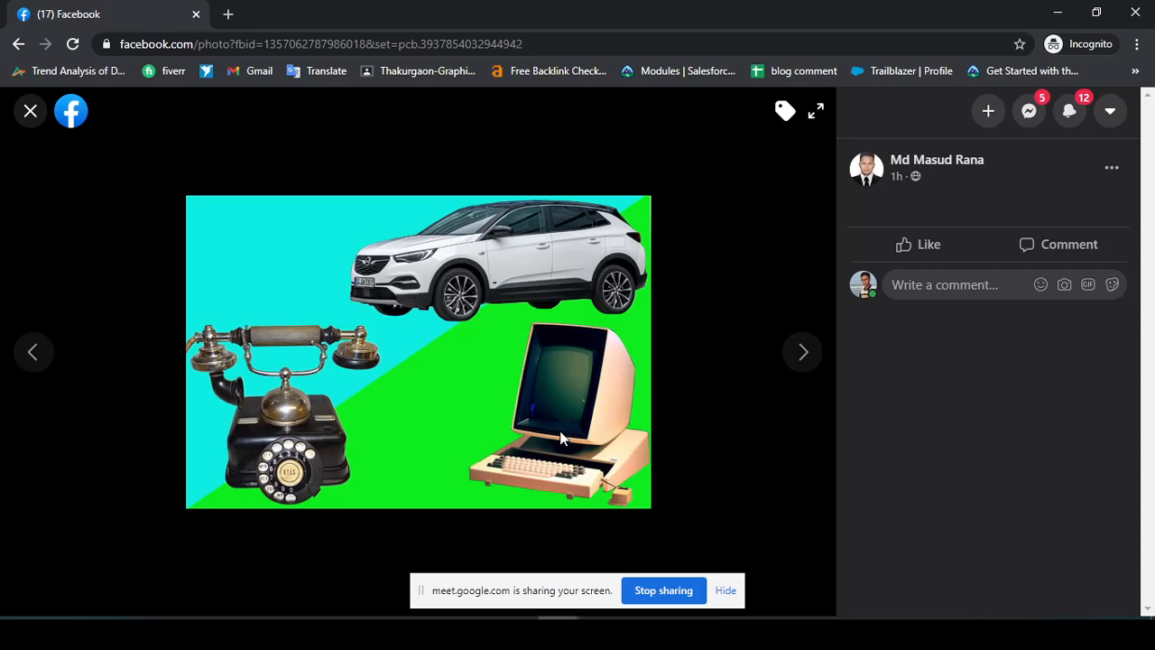
Step: Return to the LEDP TKG GD group feed and examine homework collages from further posts
key("Escape")
scroll(646, 412, "down", 3)
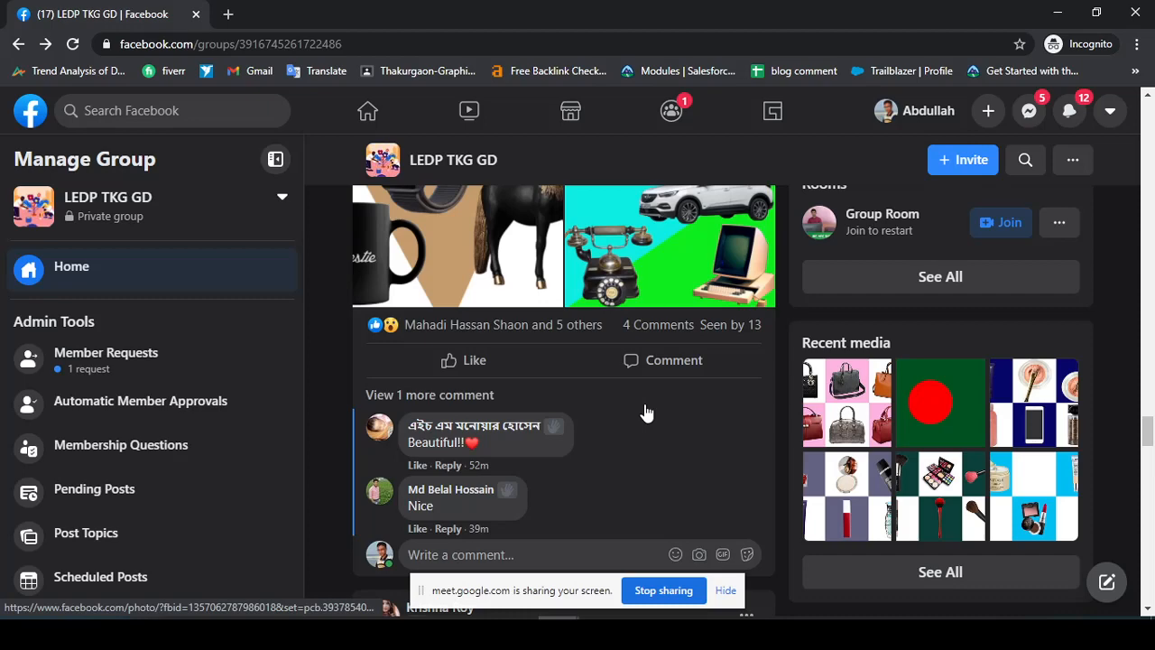
left_click(646, 413)
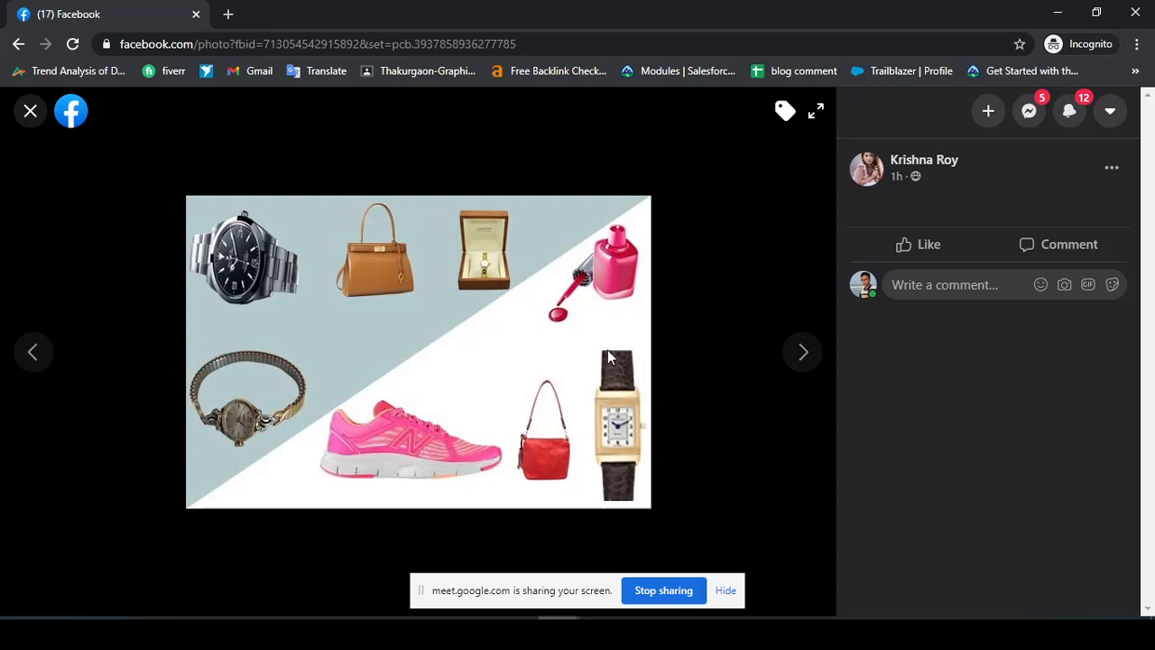
key("Escape")
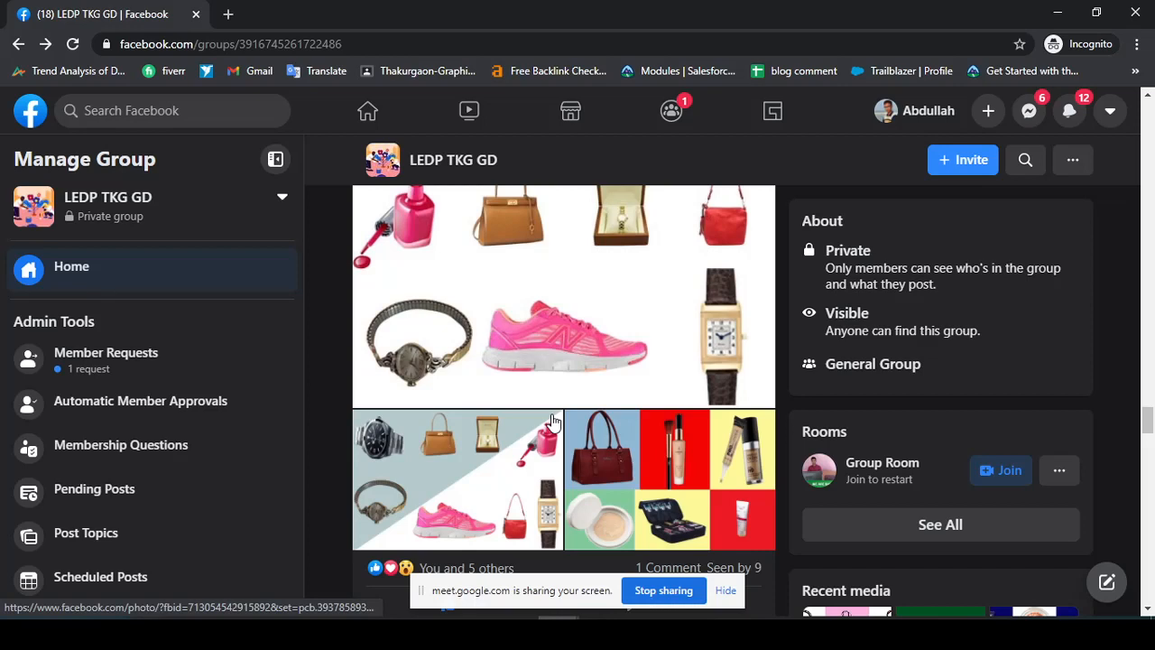
left_click(552, 421)
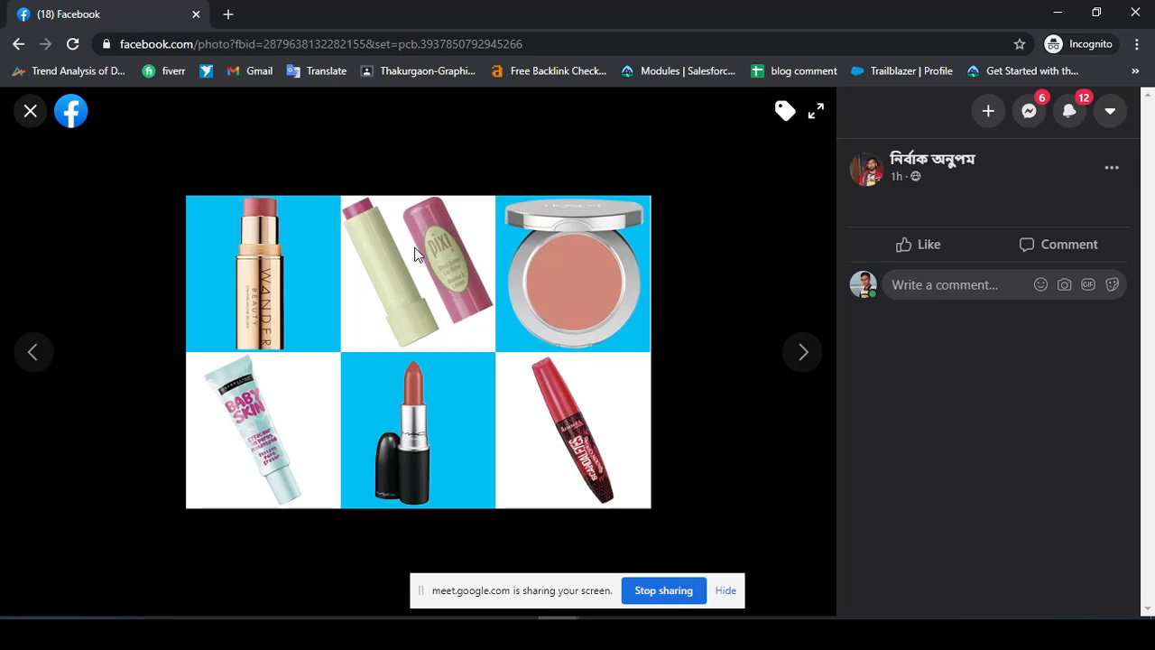
Step: Examine the students' homework images from the furniture collage through to the composition with the chair, Kason bag and table
key("Right")
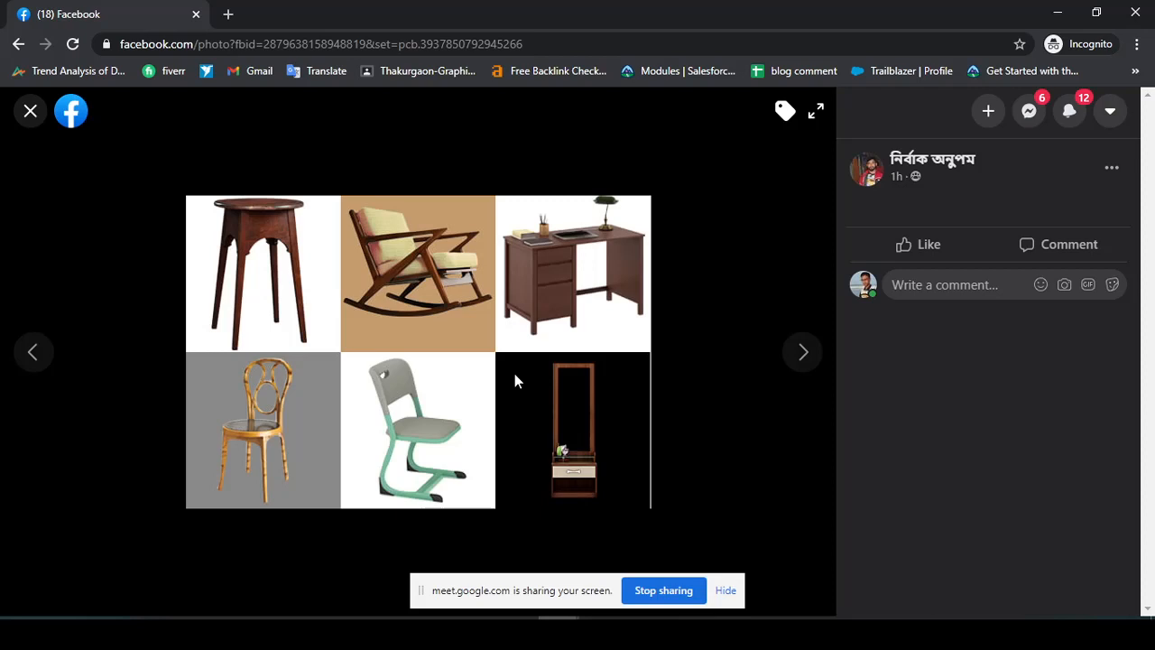
key("Right")
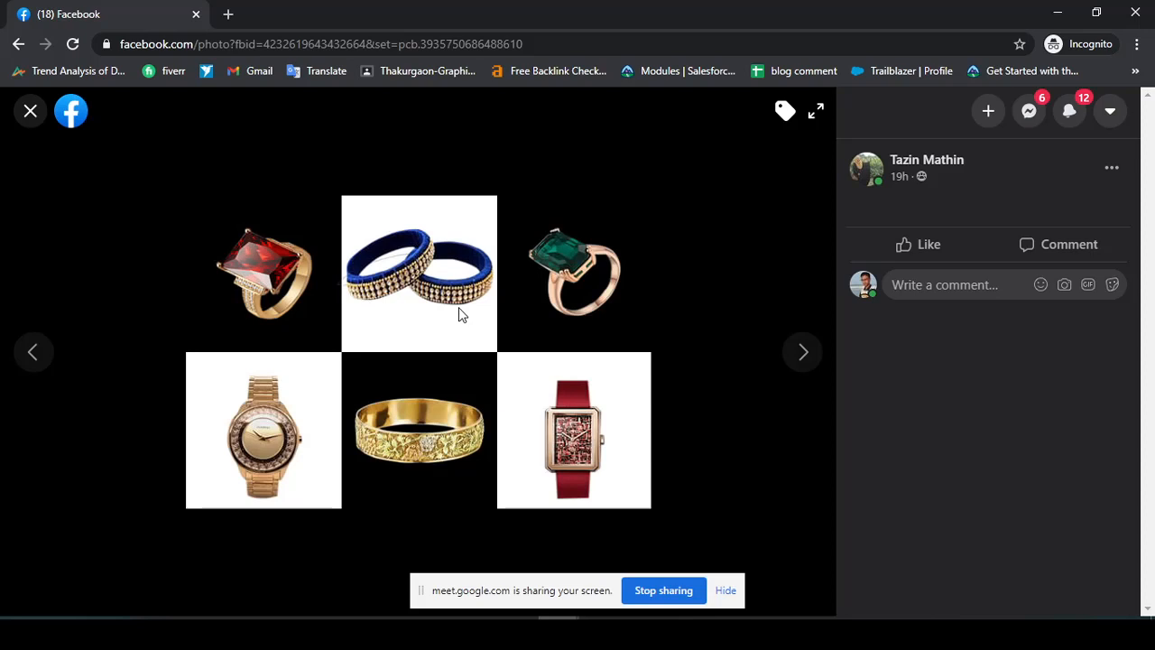
key("Right")
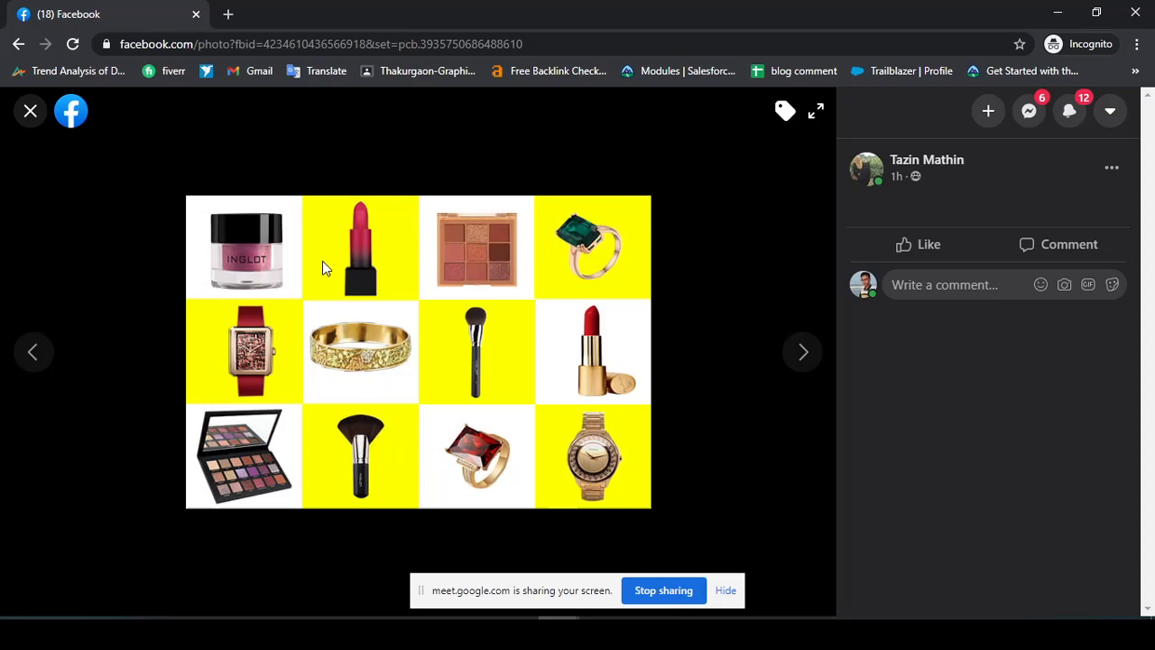
key("Right")
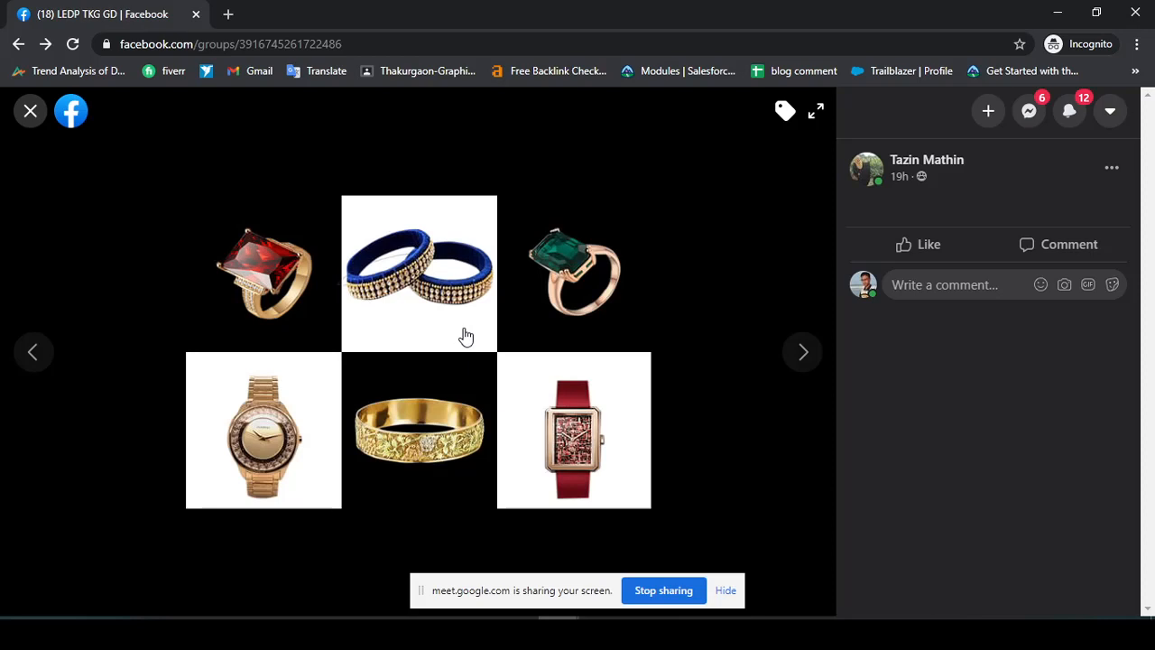
left_click(465, 336)
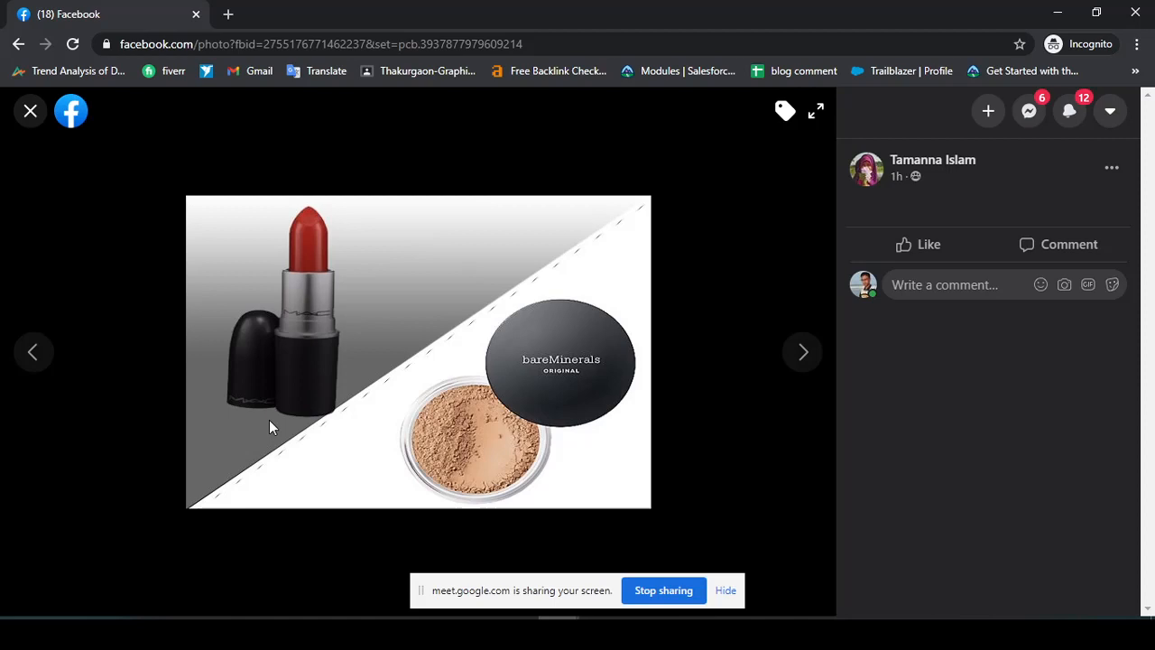
left_click(803, 352)
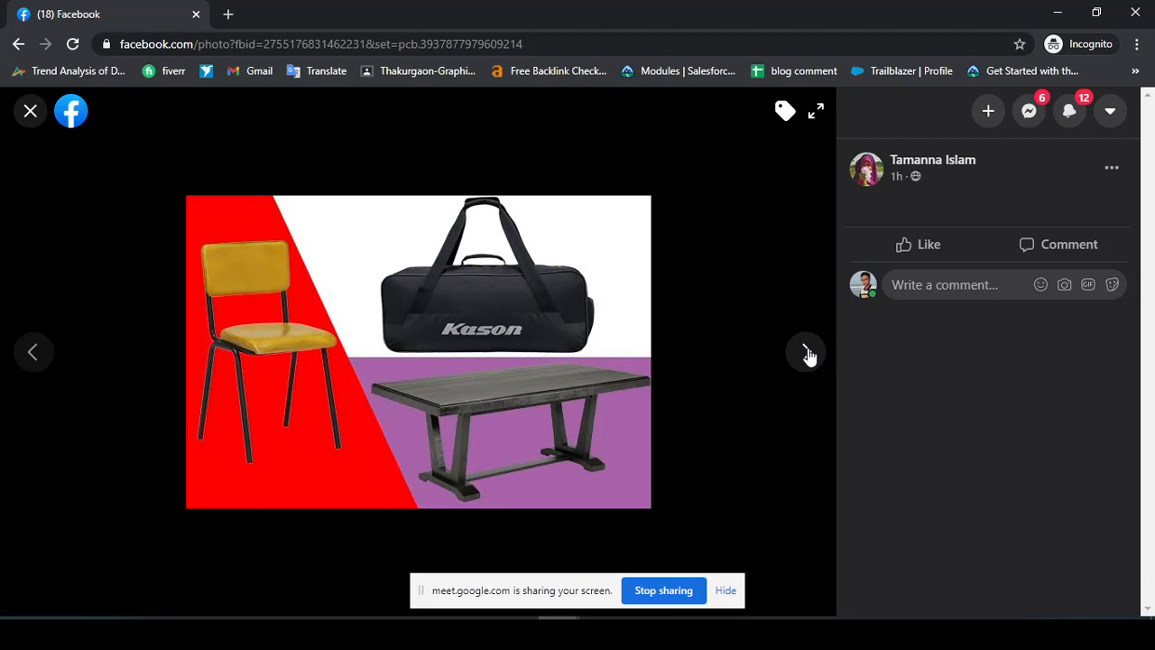
Step: Open the group feed's homework collage with the blue shoes and key ring, and check the Meet participants before returning to Facebook
key("Escape")
left_click(458, 388)
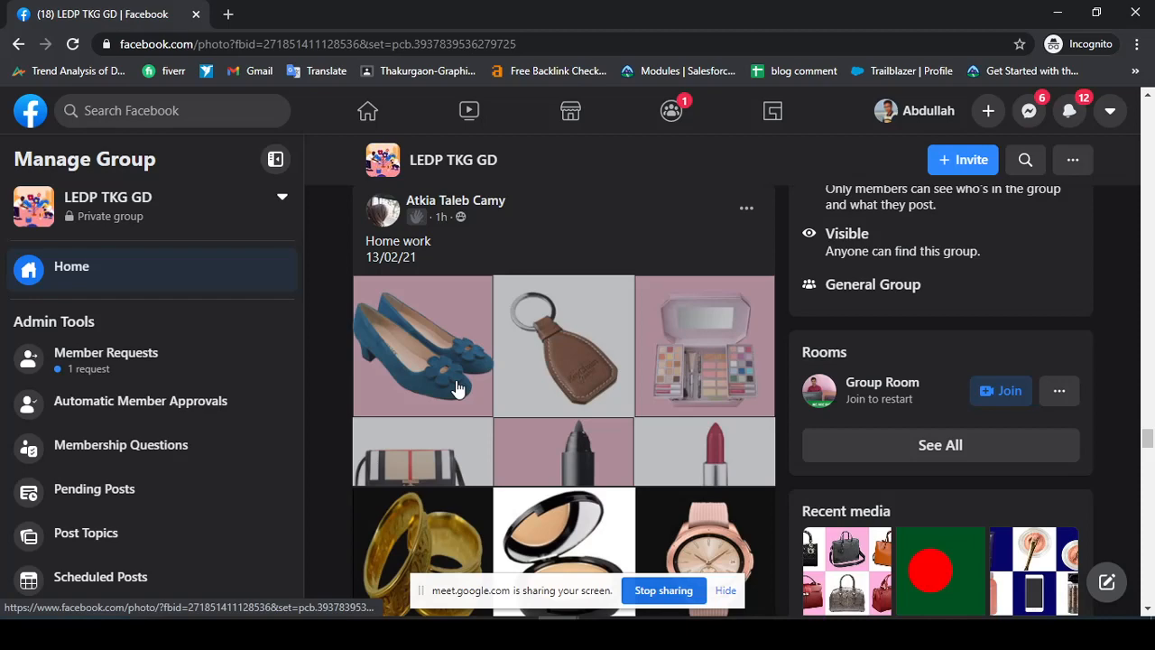
left_click(457, 388)
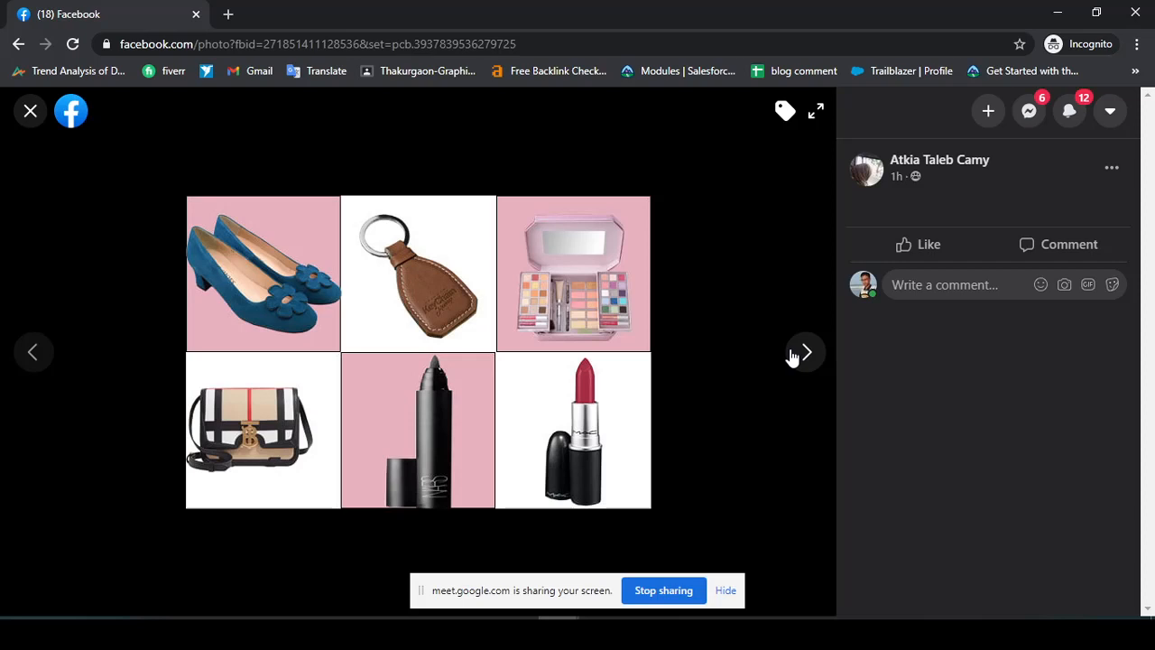
key("alt+Tab")
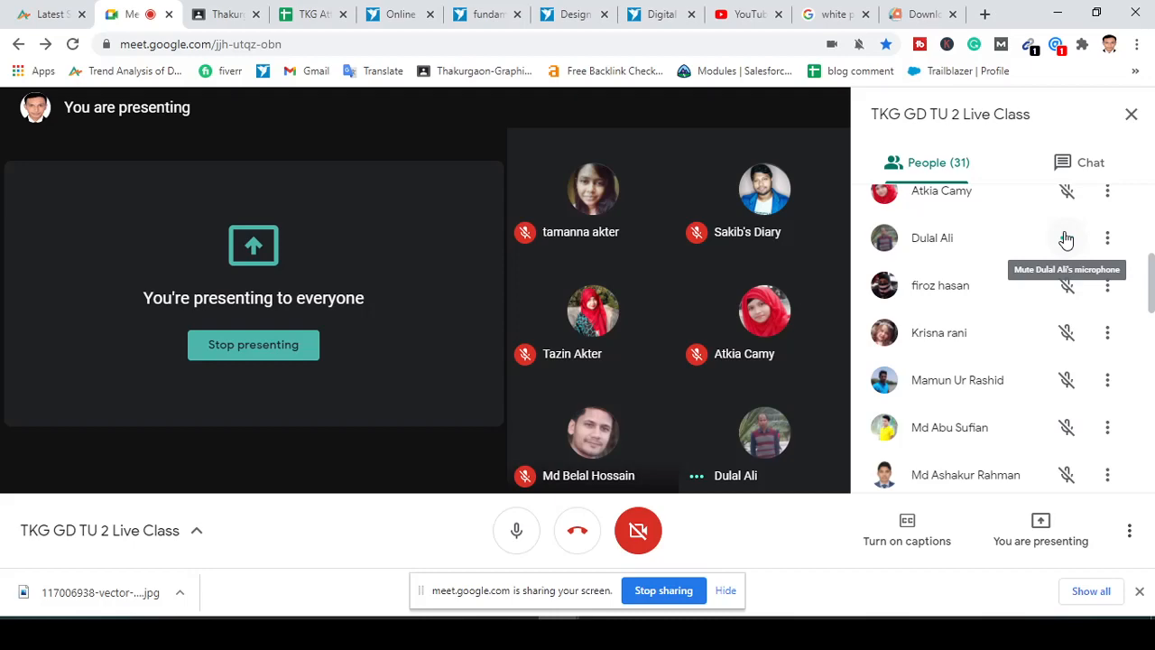
key("alt+Tab")
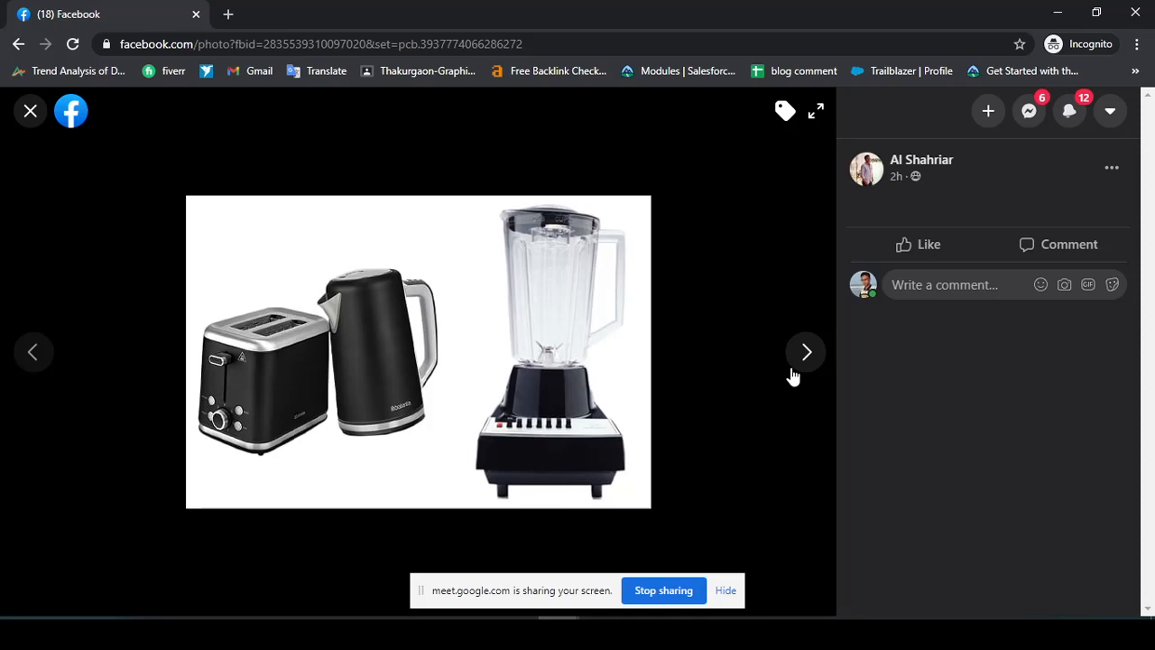
Step: Examine the homework images showing kitchen appliances, Winage cream, a printer and lamp, and a monitor and shopping bag
left_click(792, 374)
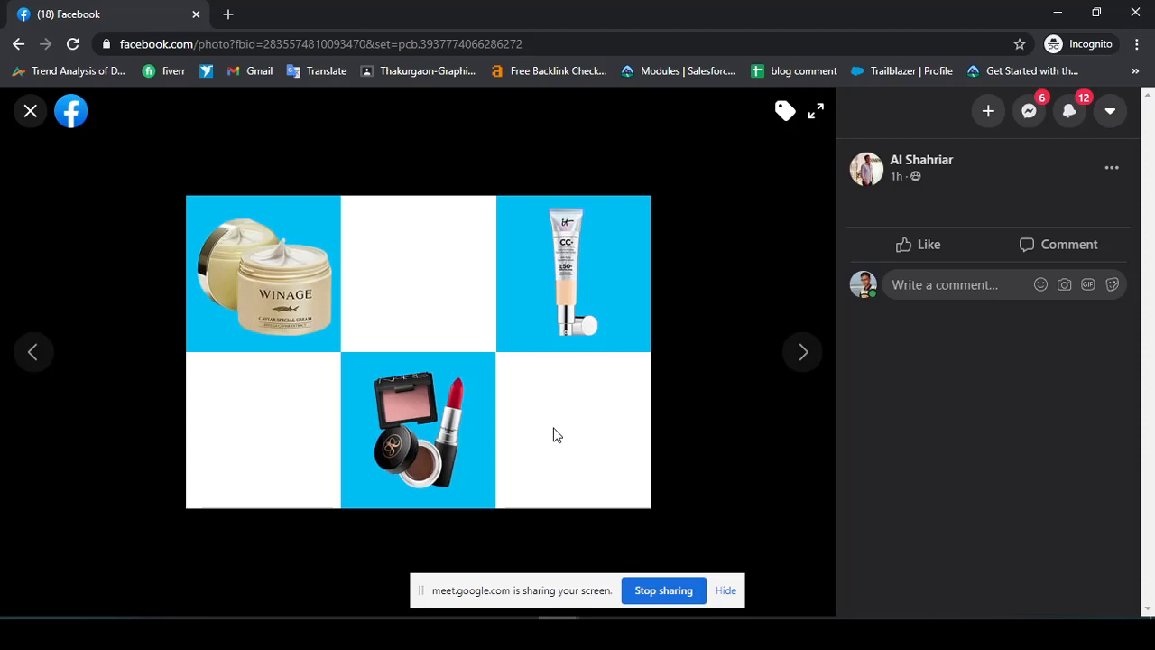
key("alt+Left")
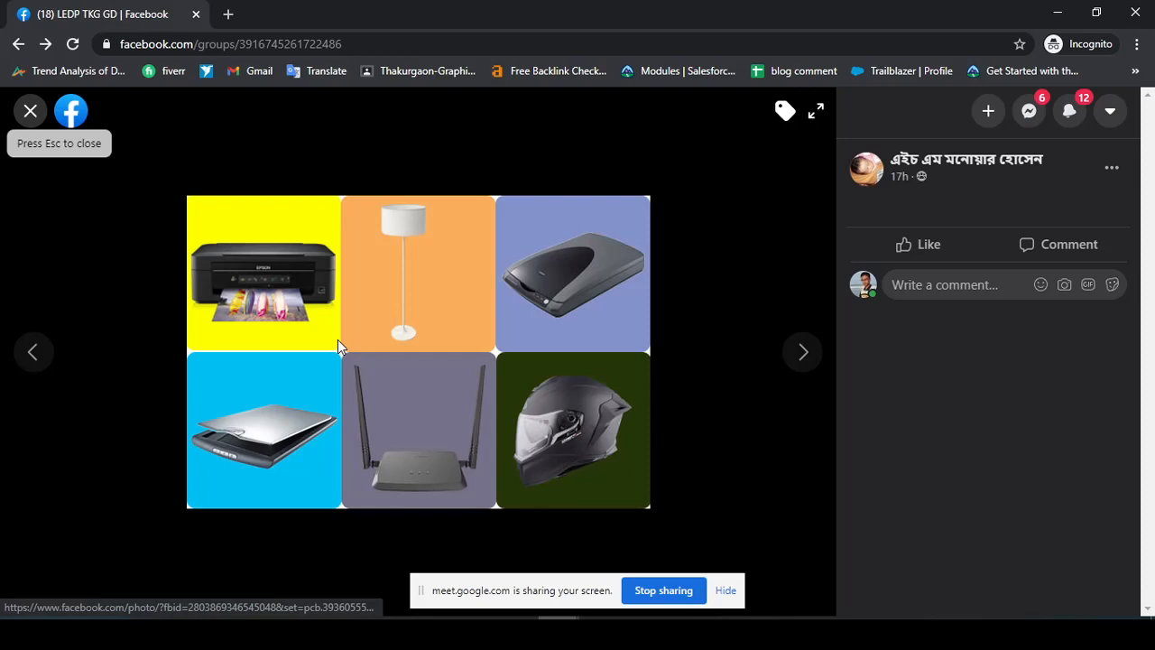
left_click(338, 340)
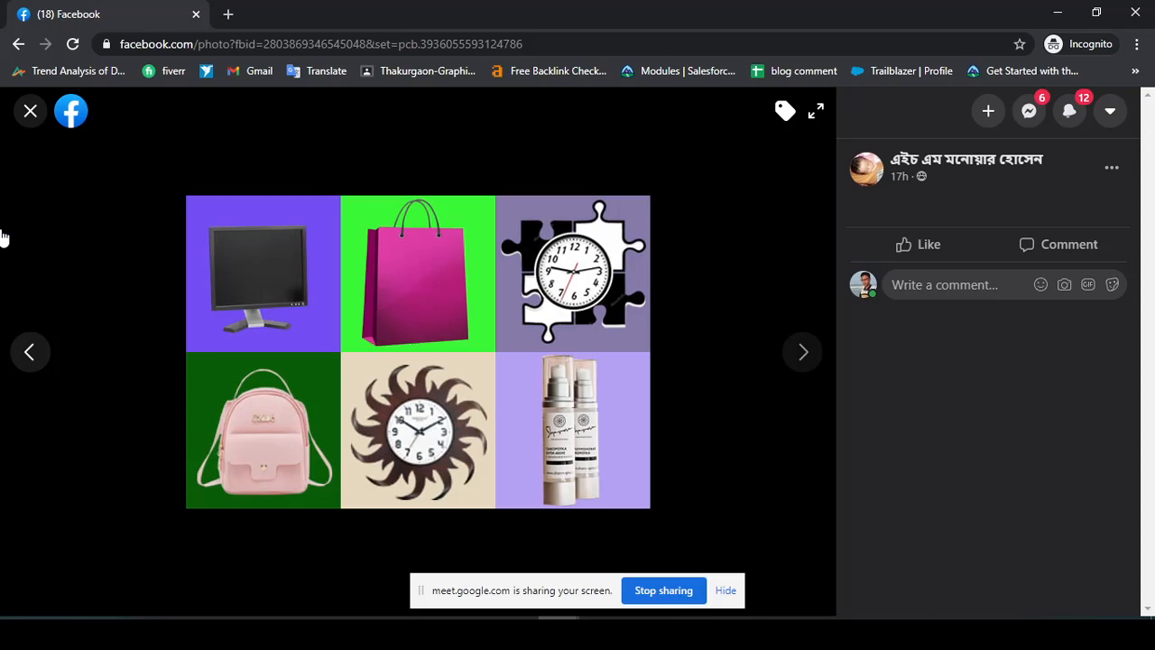
key("Escape")
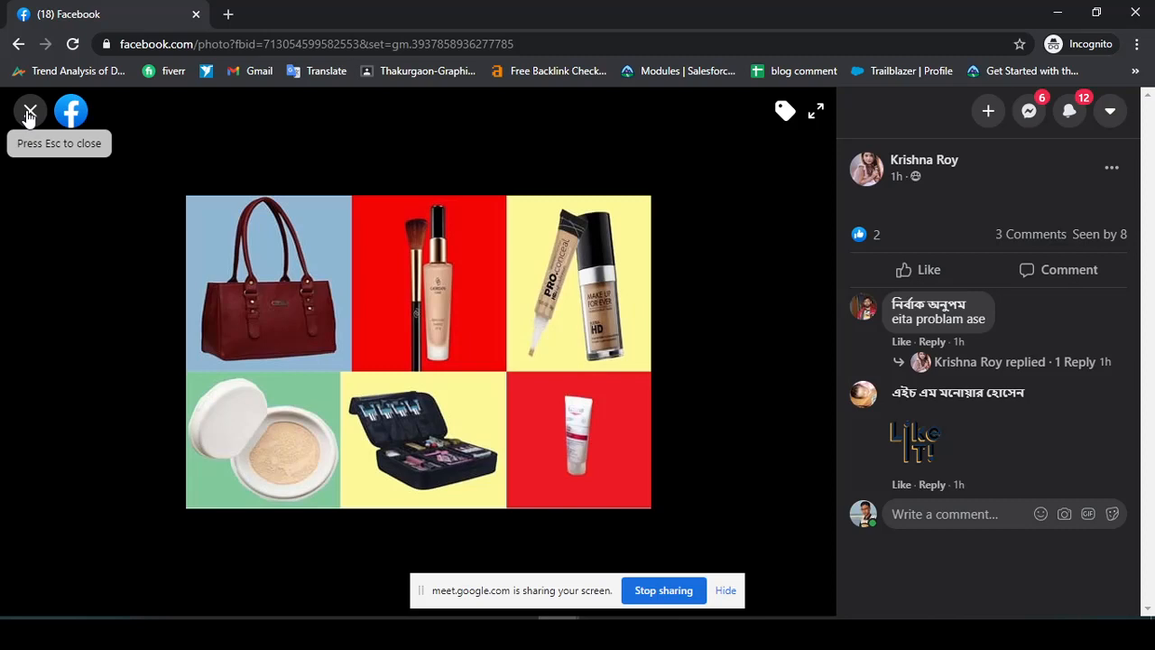
Step: Expand the comment reply under the red handbag collage, then check the Meet call and return to Facebook
left_click(1023, 361)
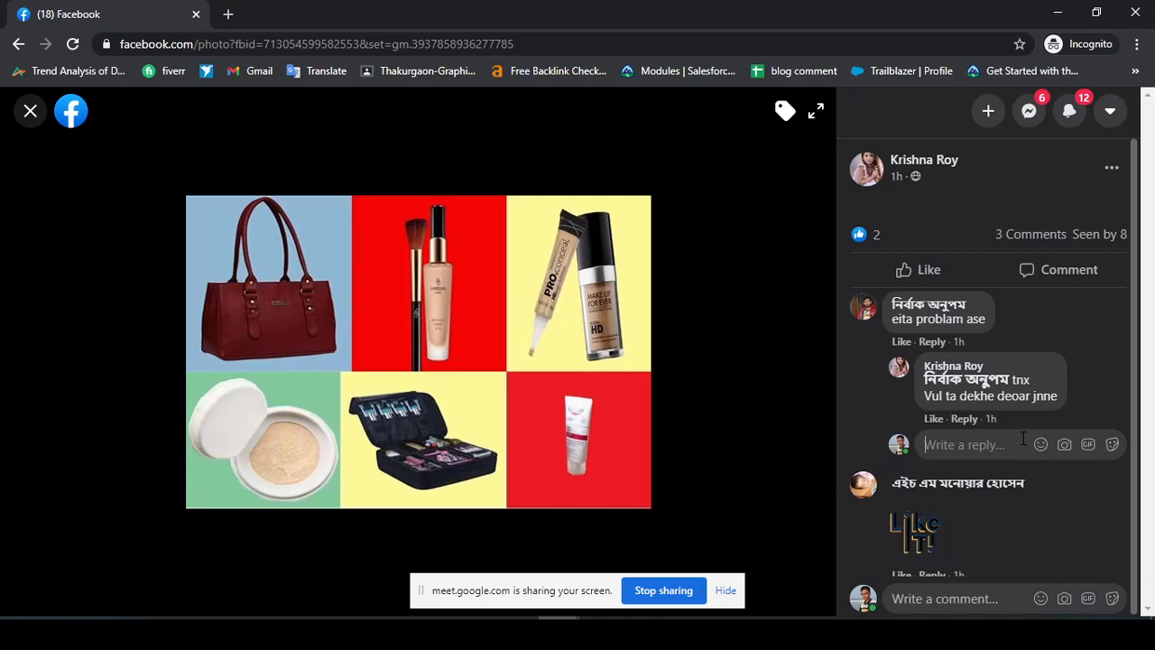
key("alt+Tab")
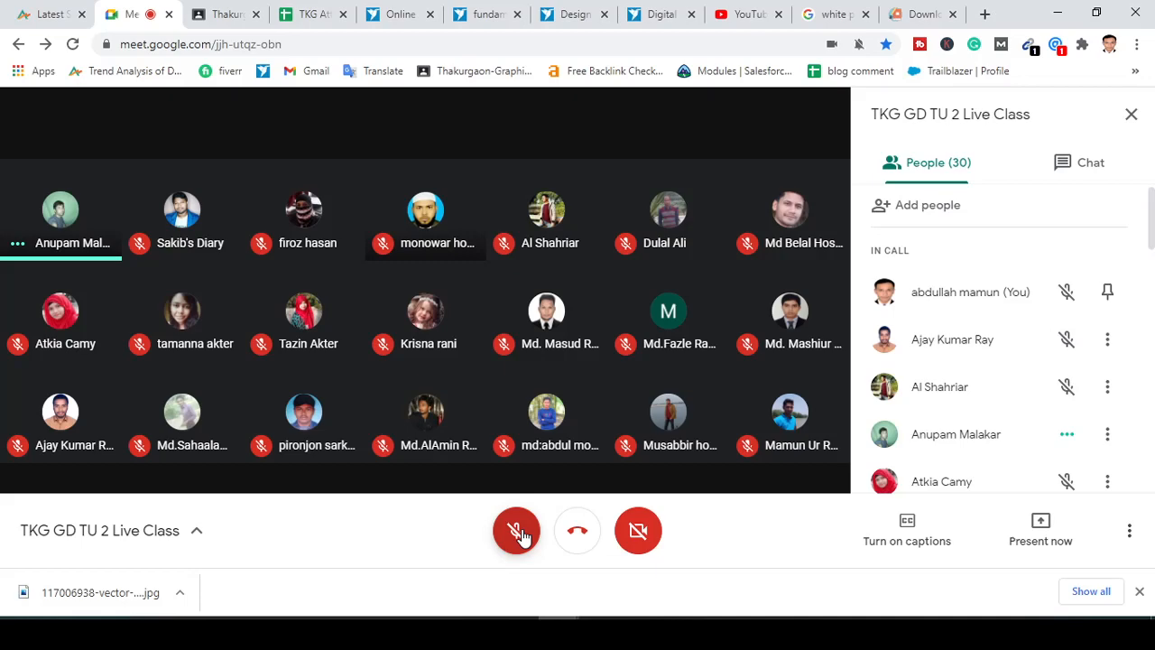
key("alt+Tab")
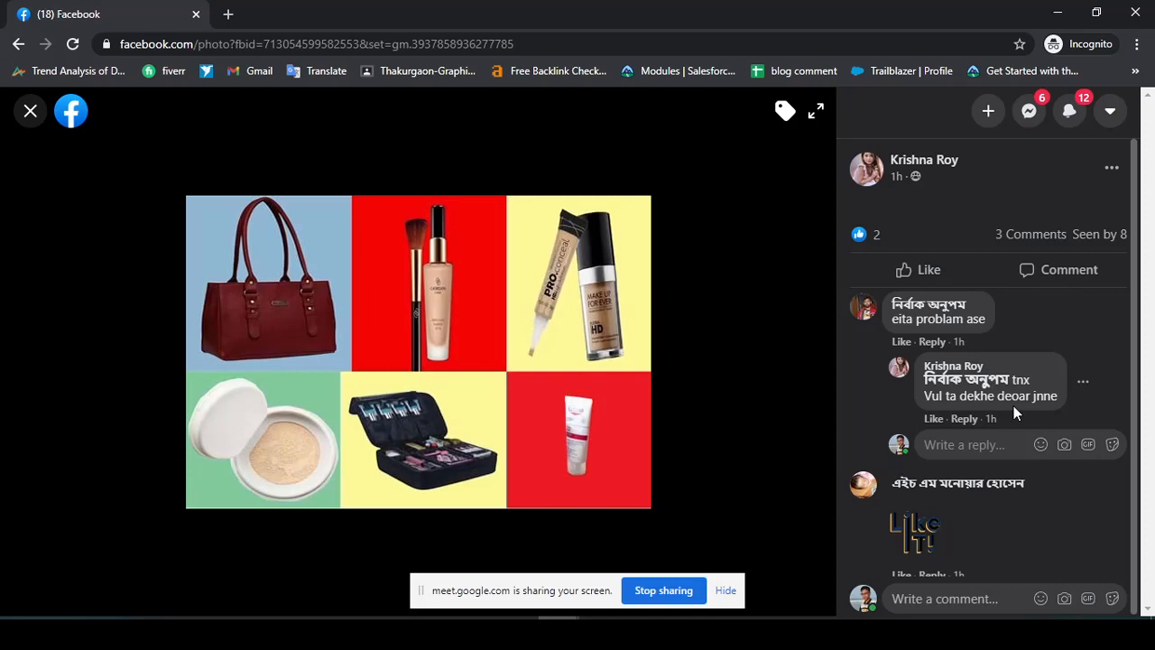
Step: Examine further homework images, from the pink and blue accessories collage through the high heels and bottles to the heart-and-arrow design
left_click(805, 354)
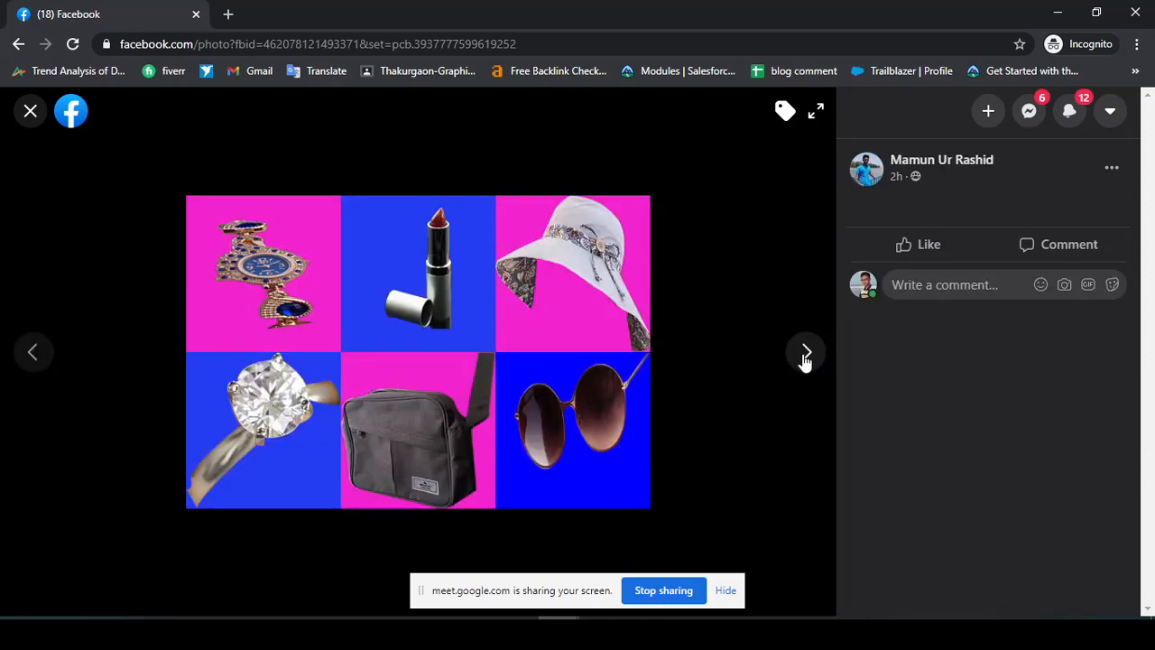
left_click(806, 356)
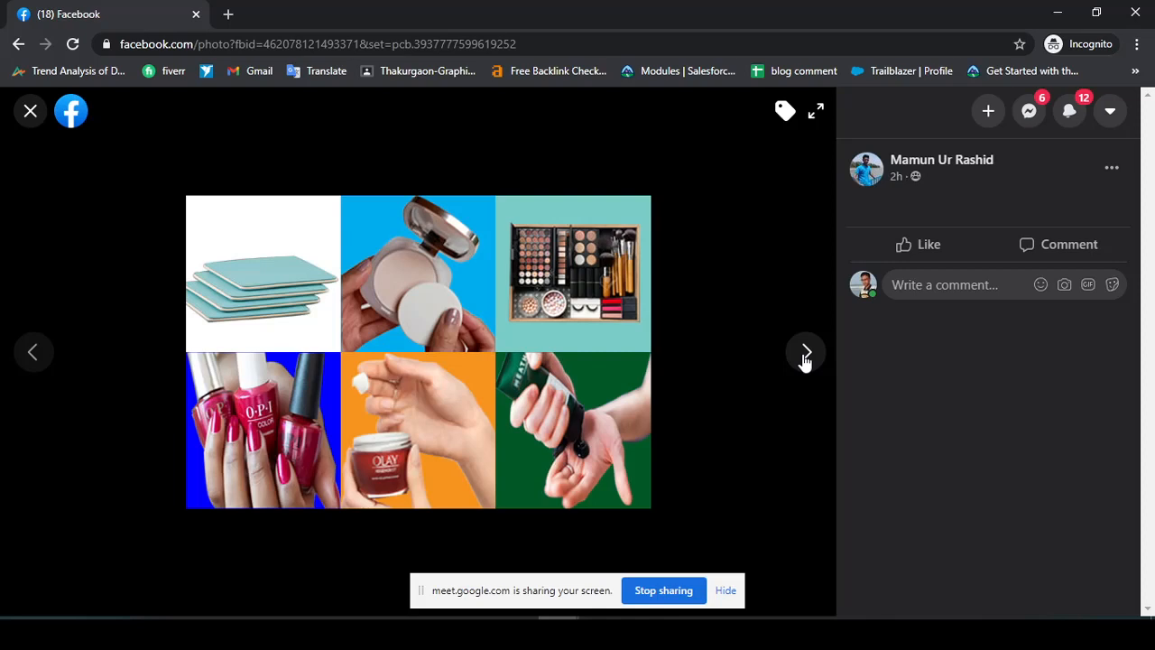
left_click(806, 359)
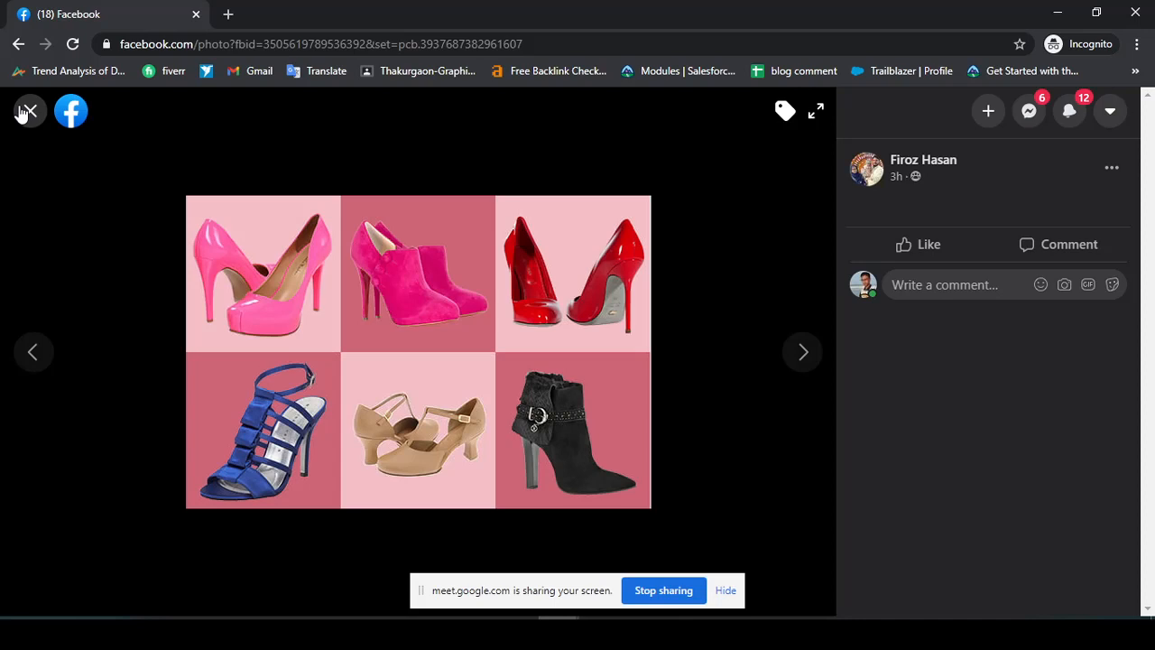
left_click(22, 113)
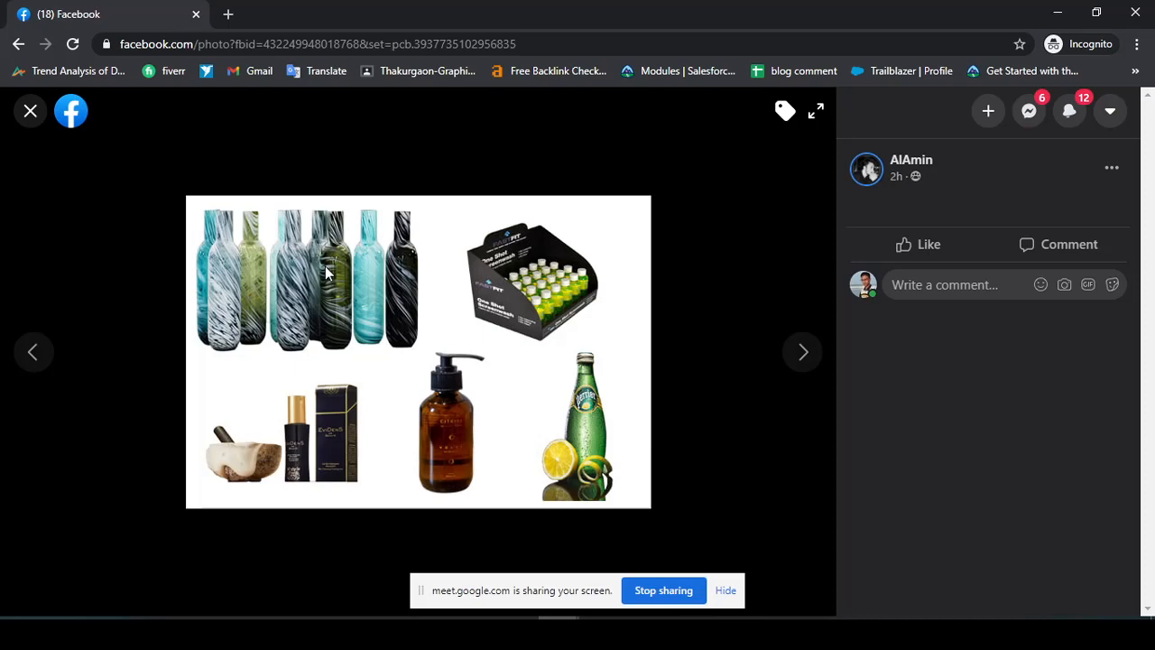
key("Escape")
left_click(482, 354)
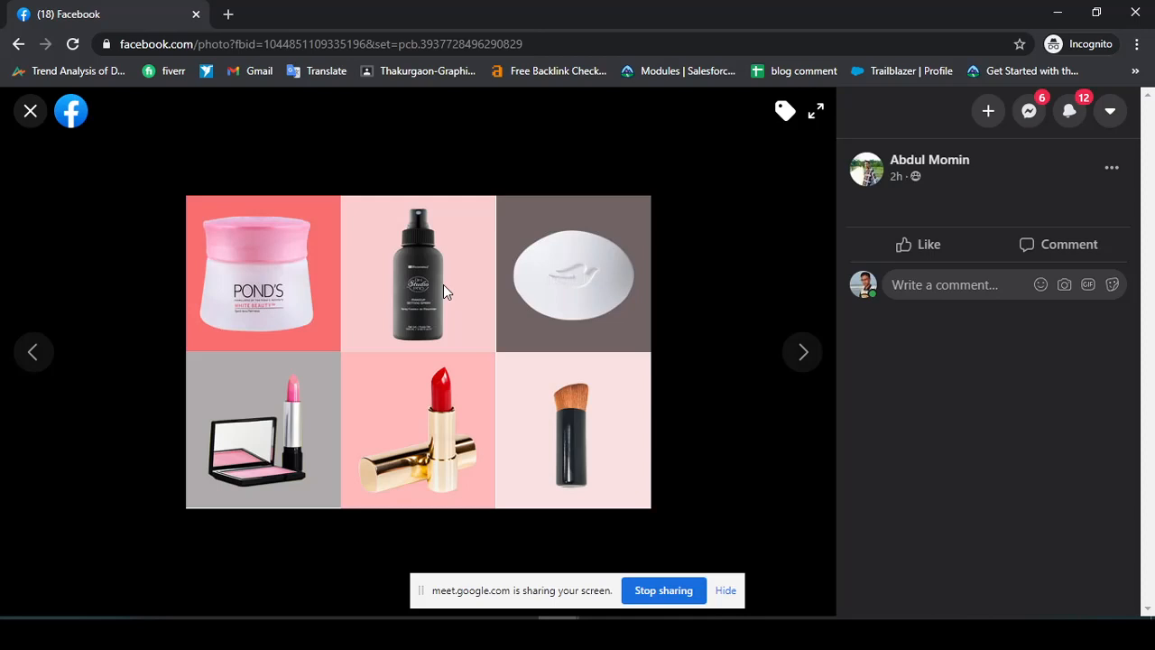
key("Right")
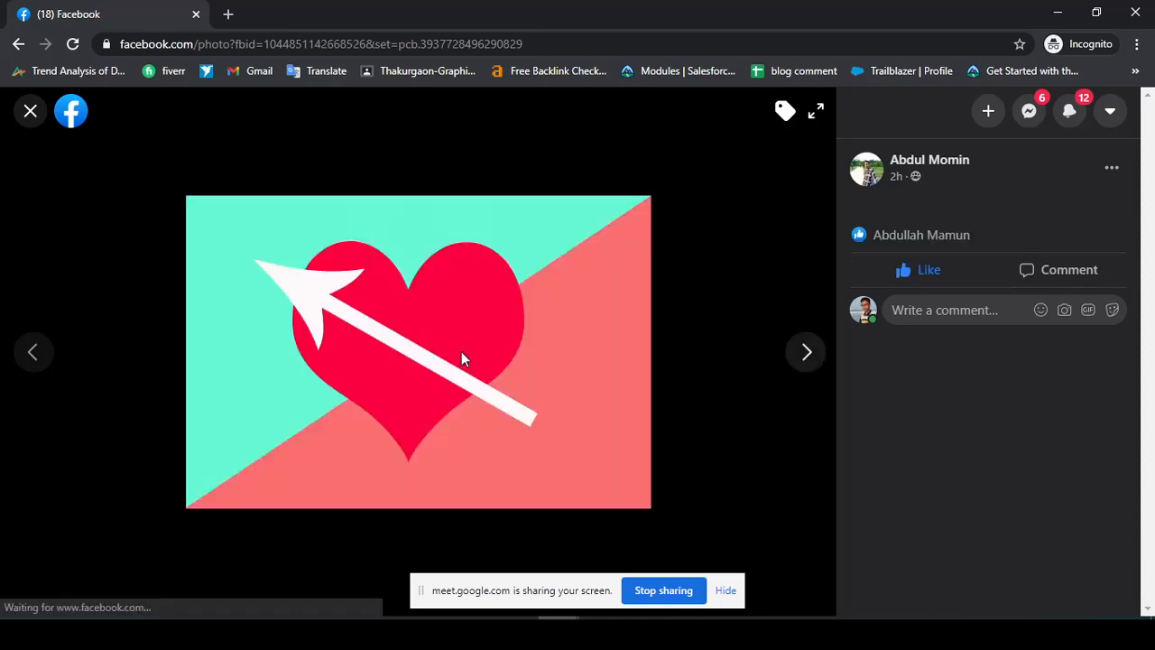
left_click(15, 112)
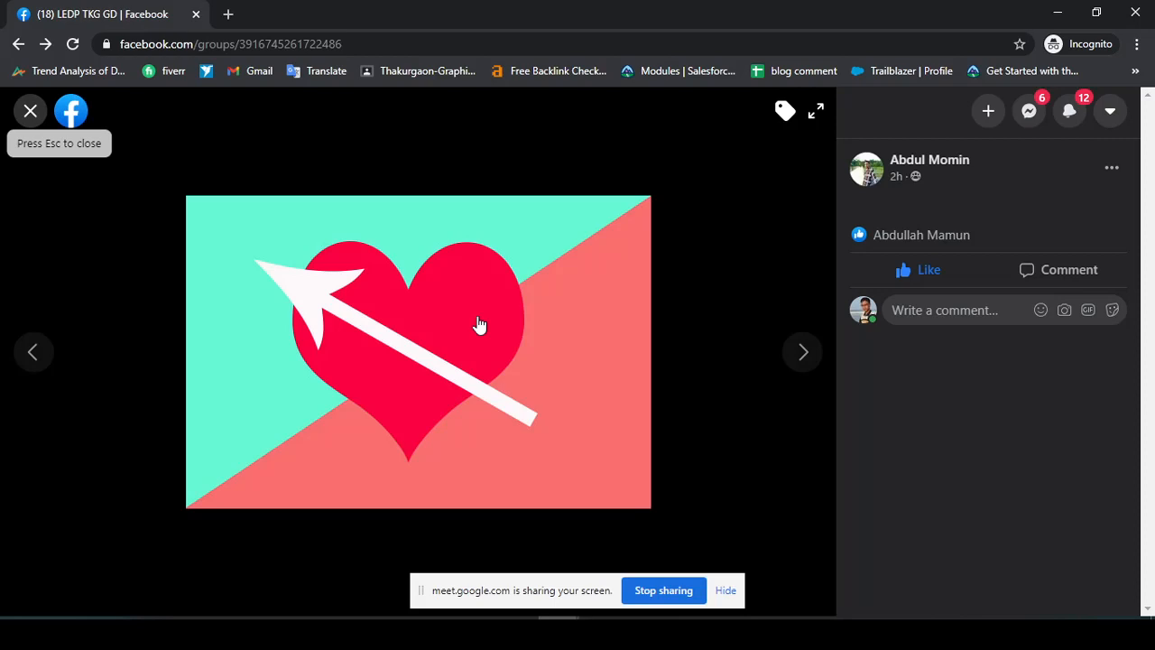
Step: Switch to the Meet call, mute the microphone, and return to the homework images in Facebook
key("alt+Tab")
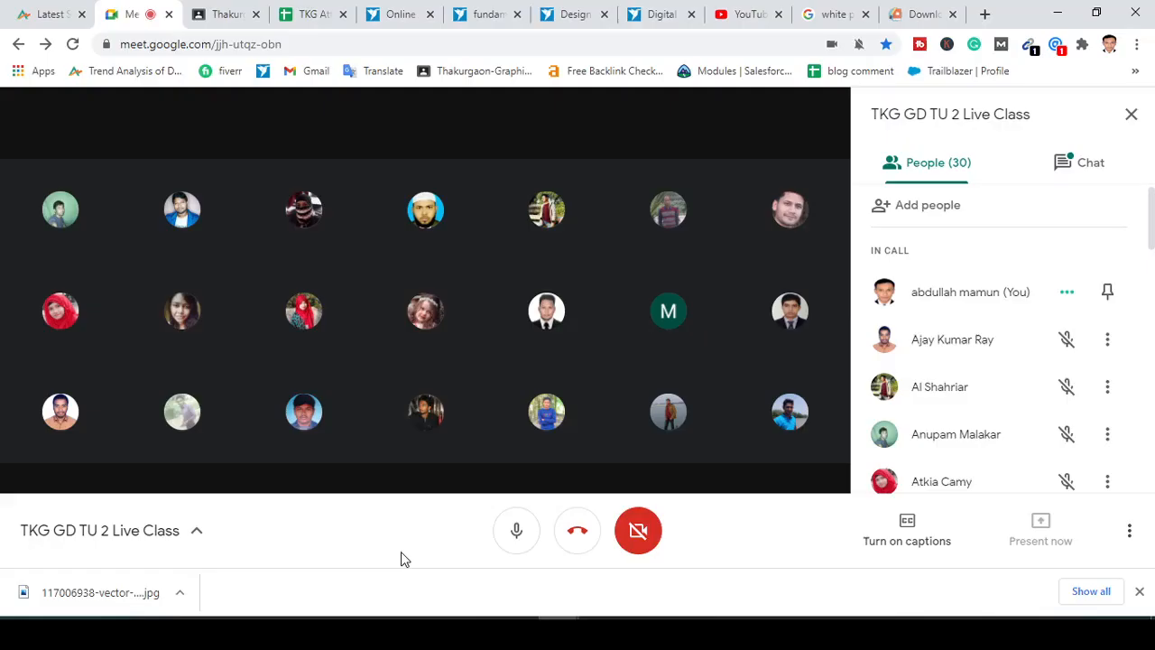
left_click(516, 537)
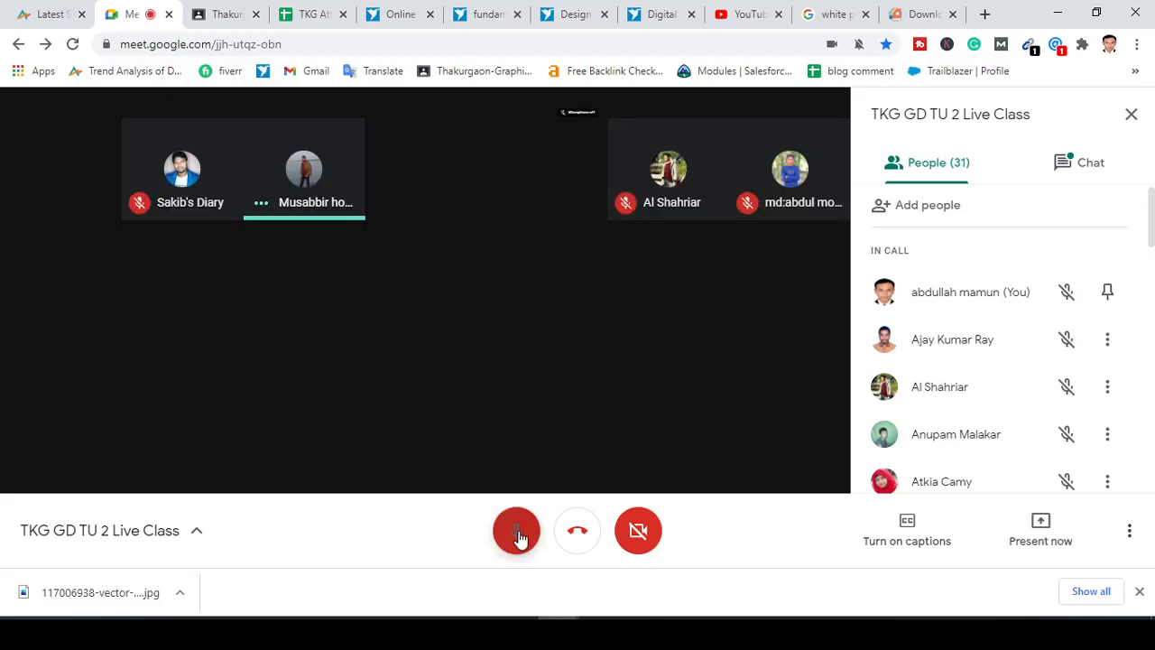
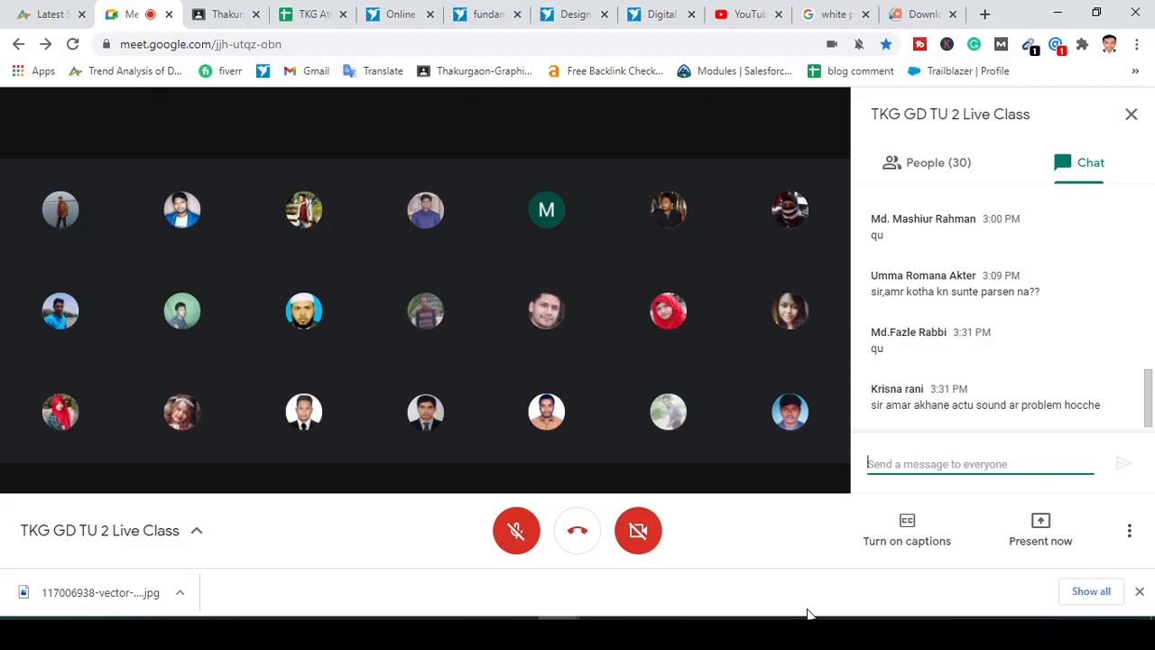
key("alt+Tab")
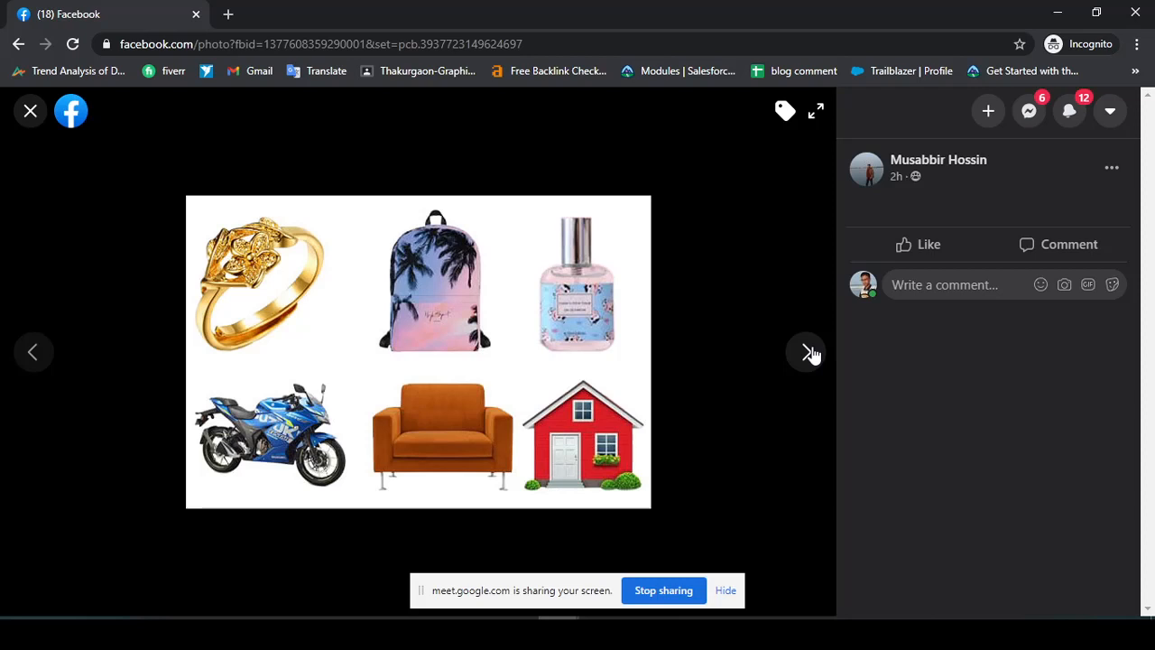
Step: Examine the motorcycle, heart-shape and ring-and-watch homework images, then open the car, HP laptop and USB drive collage from the feed
left_click(30, 111)
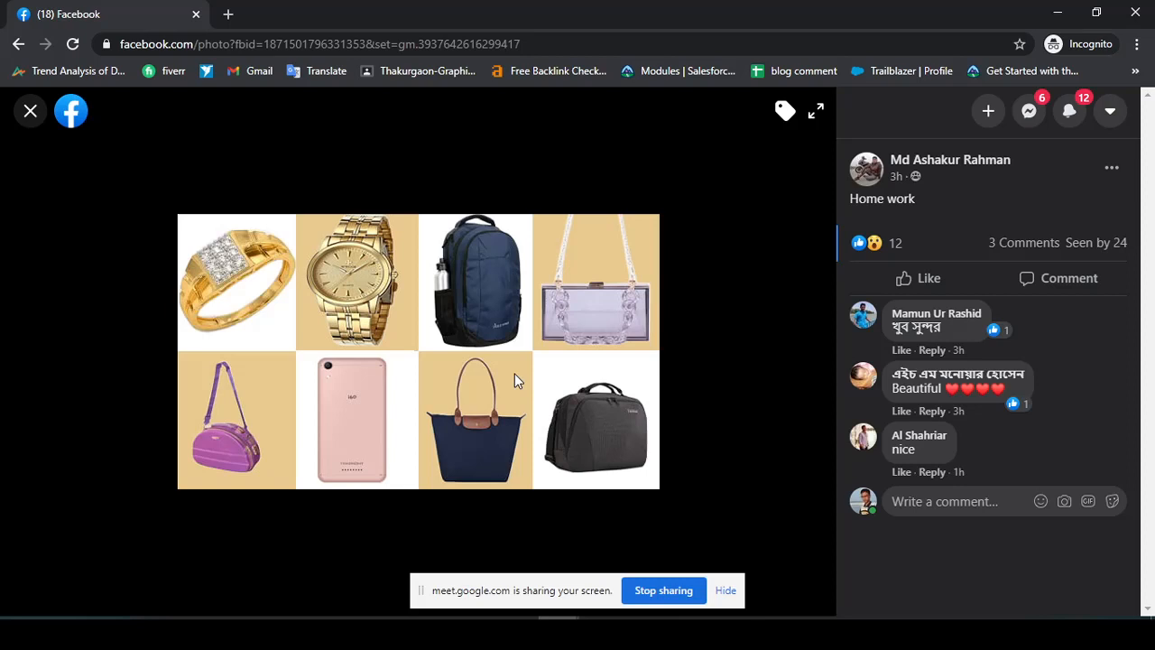
left_click(514, 374)
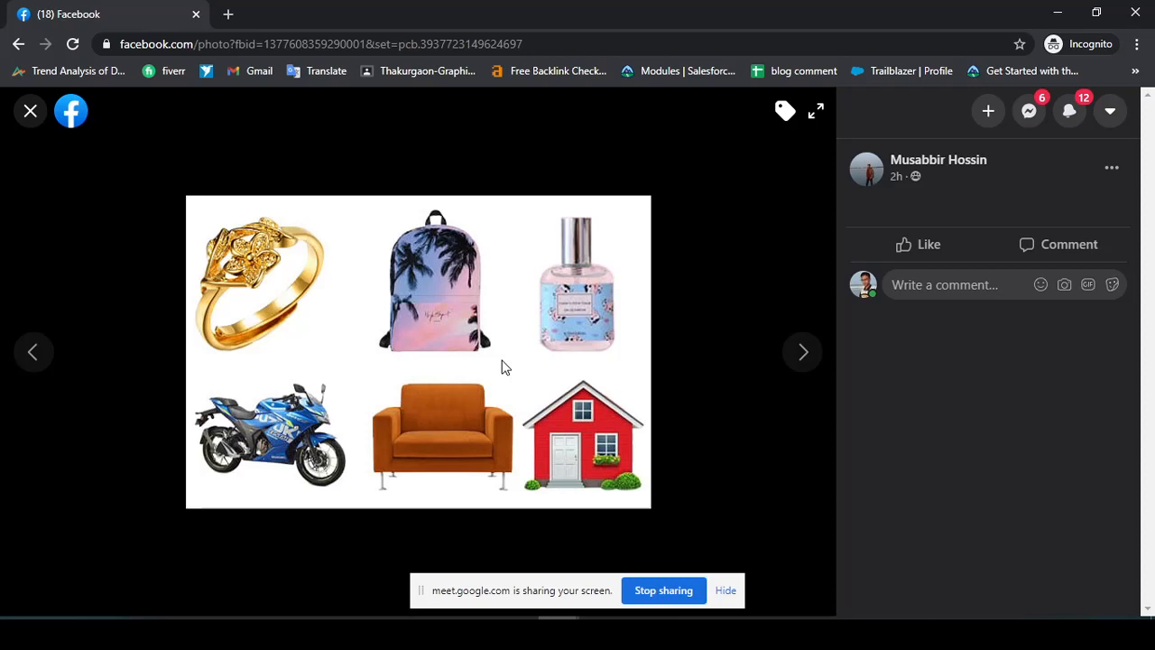
key("Right")
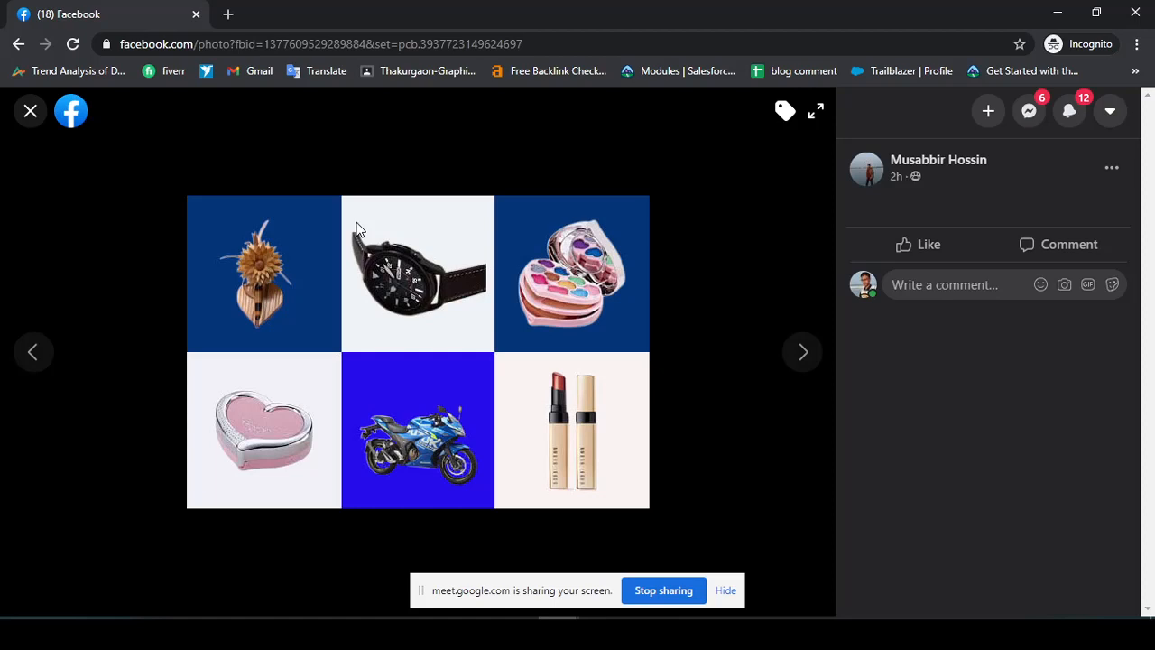
left_click(804, 353)
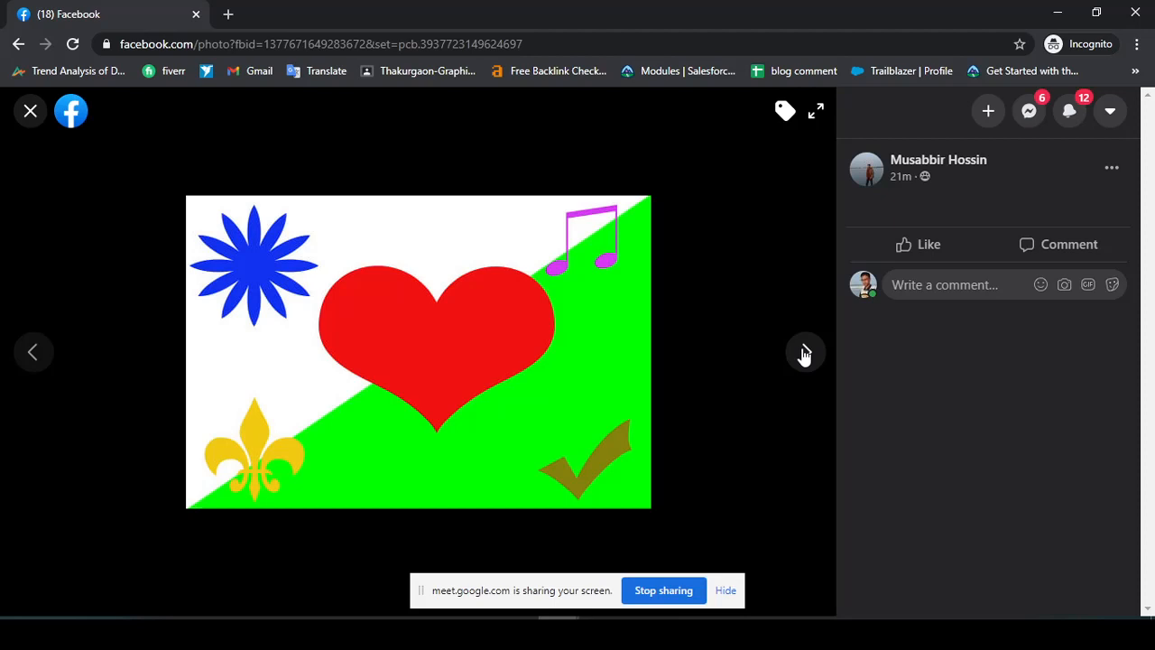
left_click(804, 355)
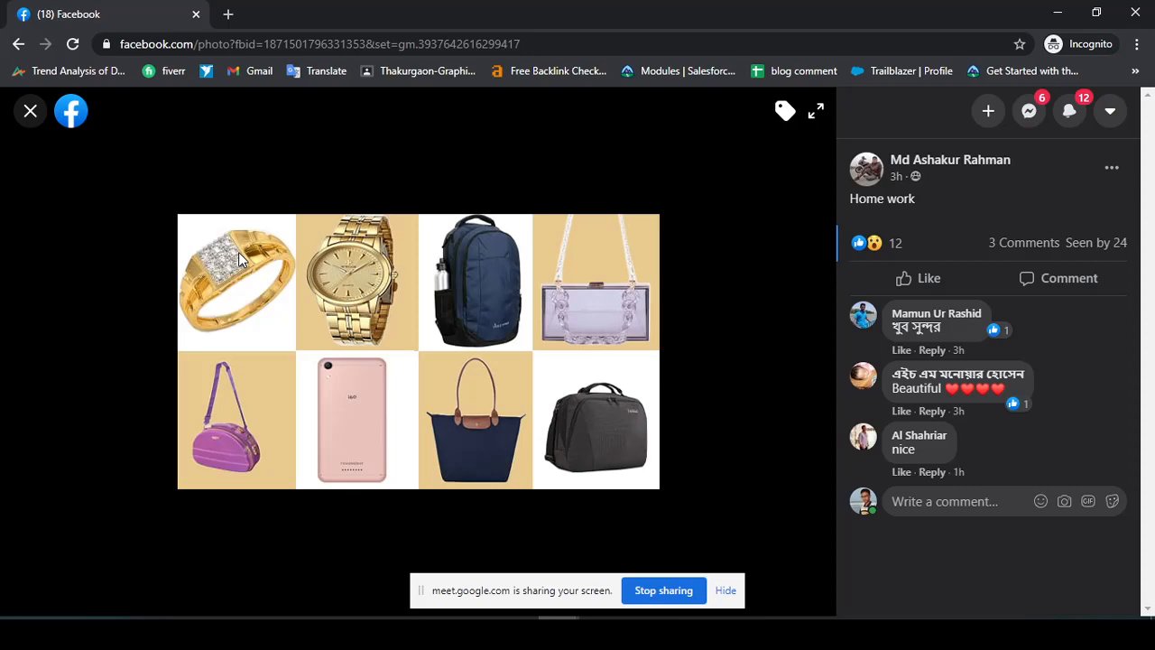
key("Escape")
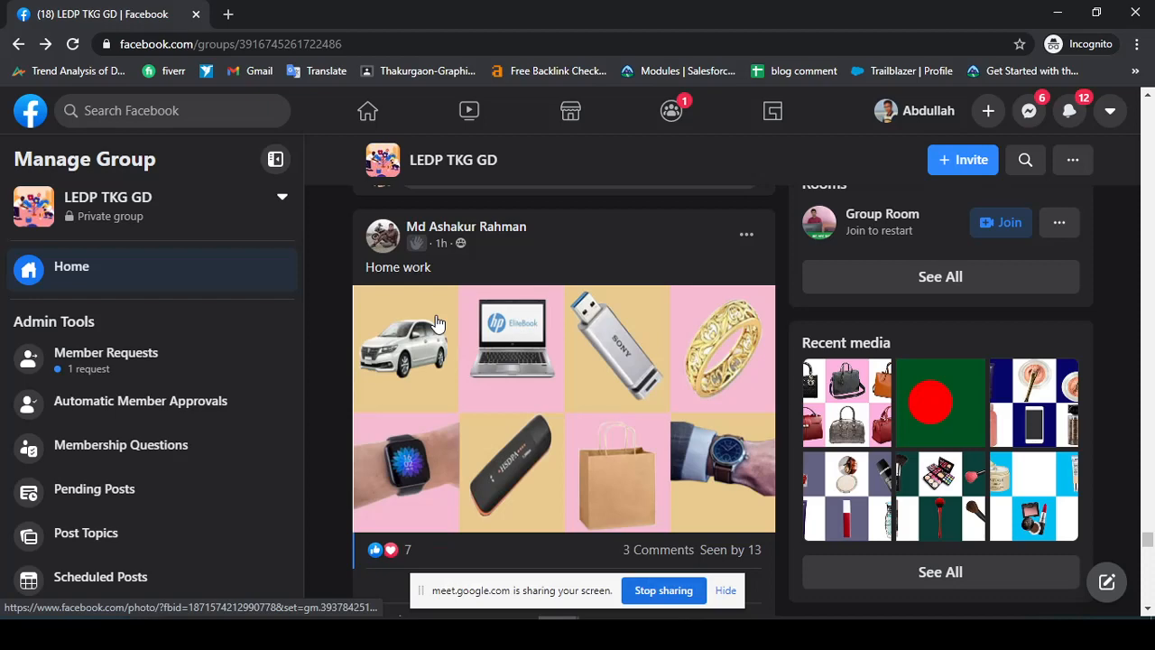
left_click(436, 323)
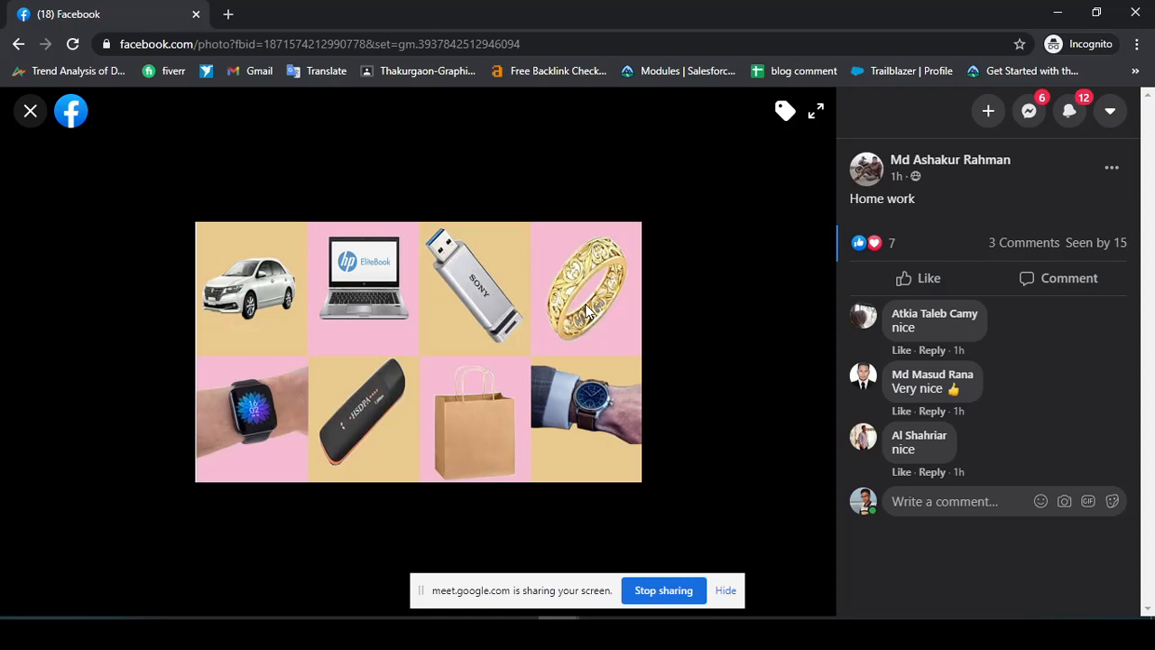
Step: Examine the next post's homework images, from the shoes and books collage through the watches, heart-backed rings and cosmetics, and return to the feed
key("Escape")
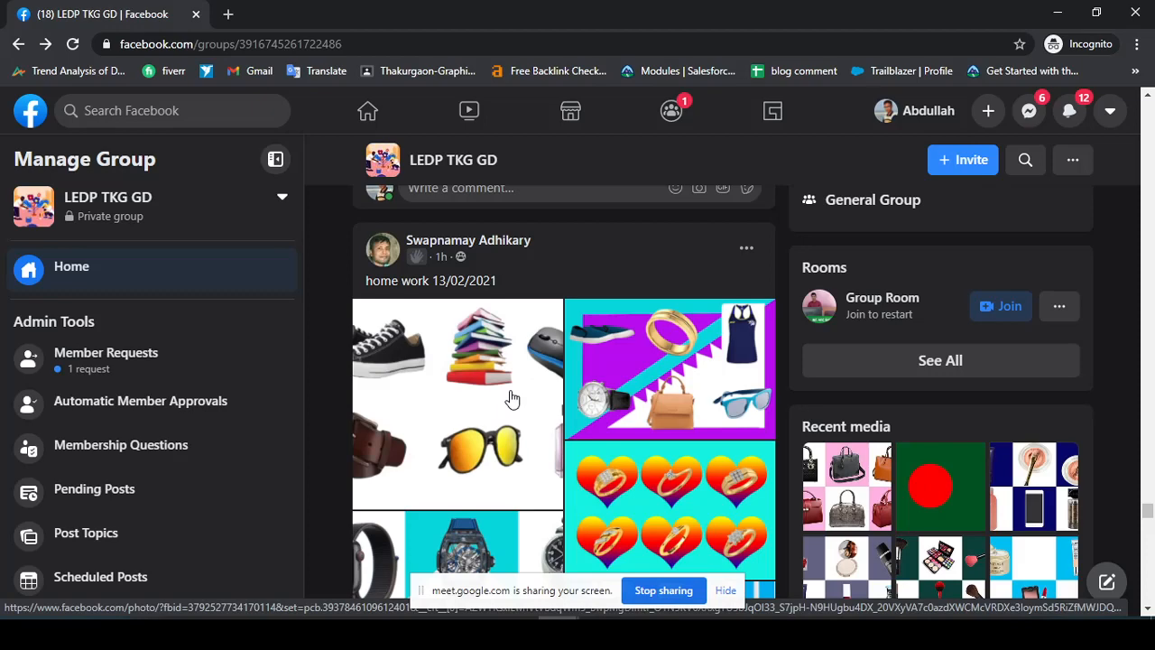
left_click(512, 398)
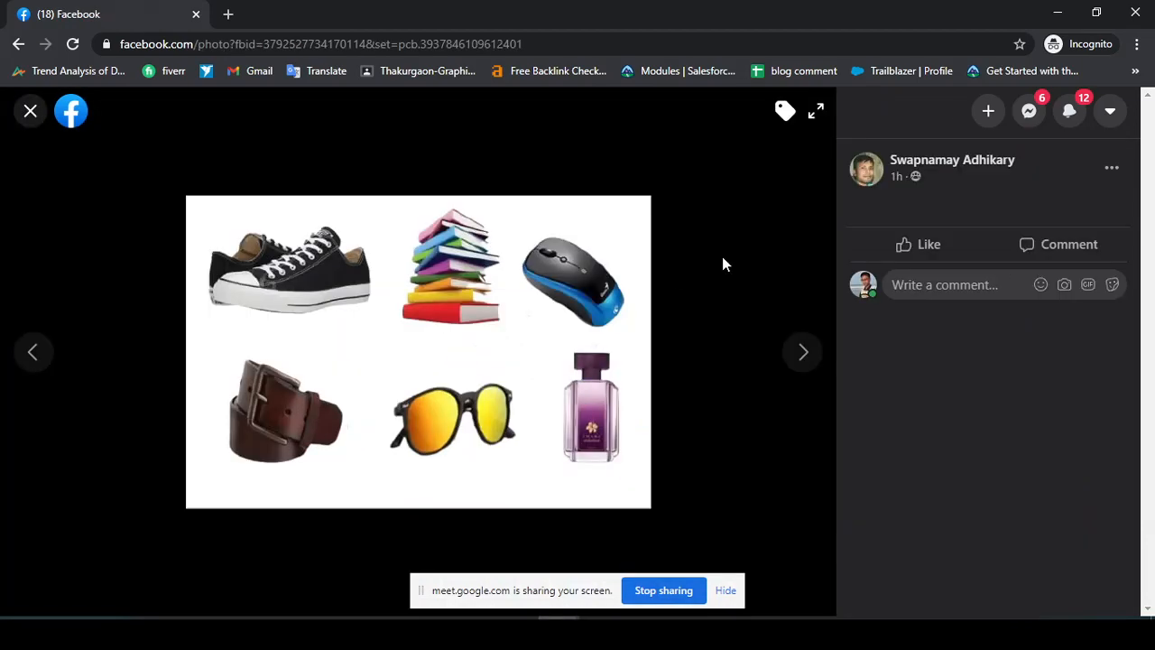
left_click(803, 350)
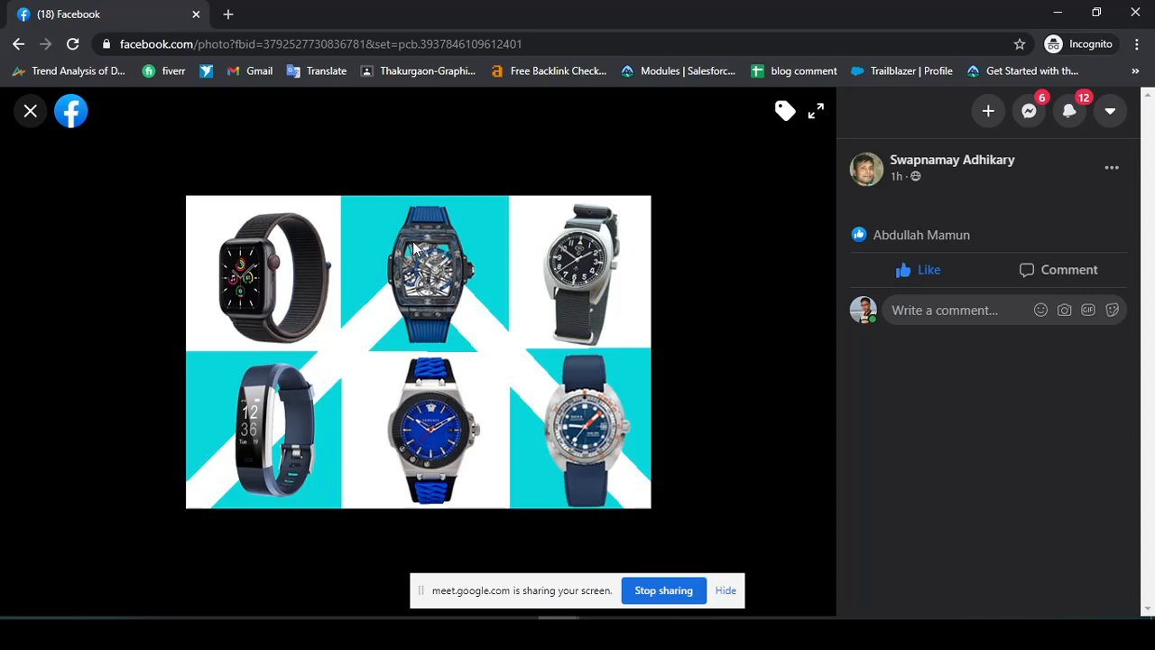
left_click(810, 352)
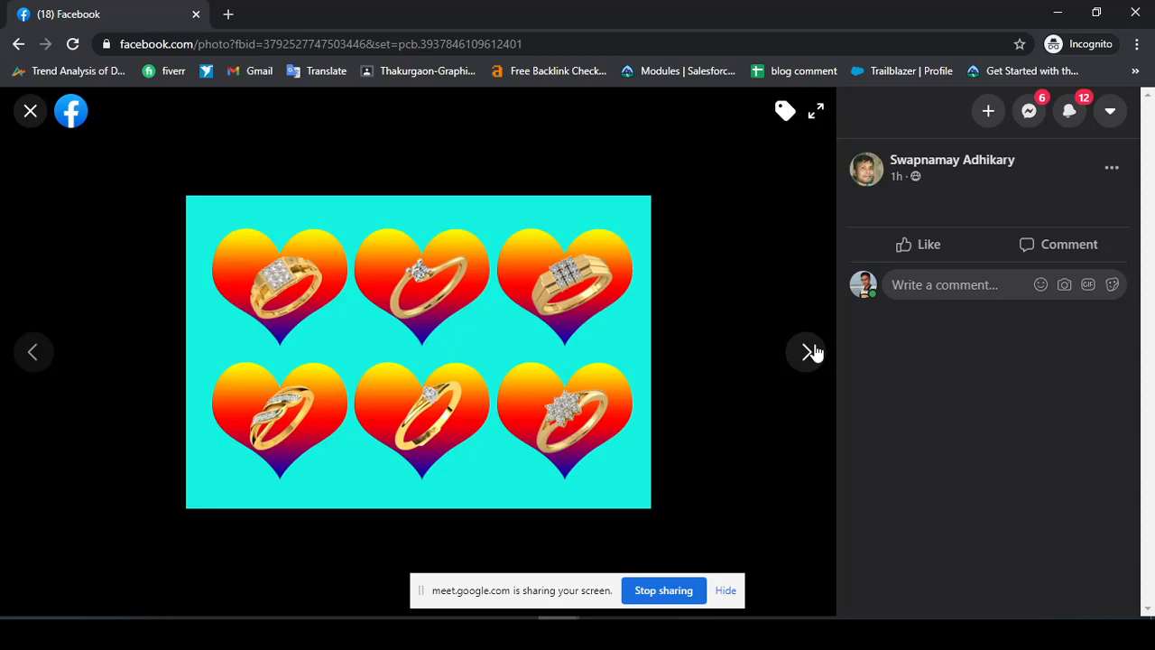
left_click(809, 352)
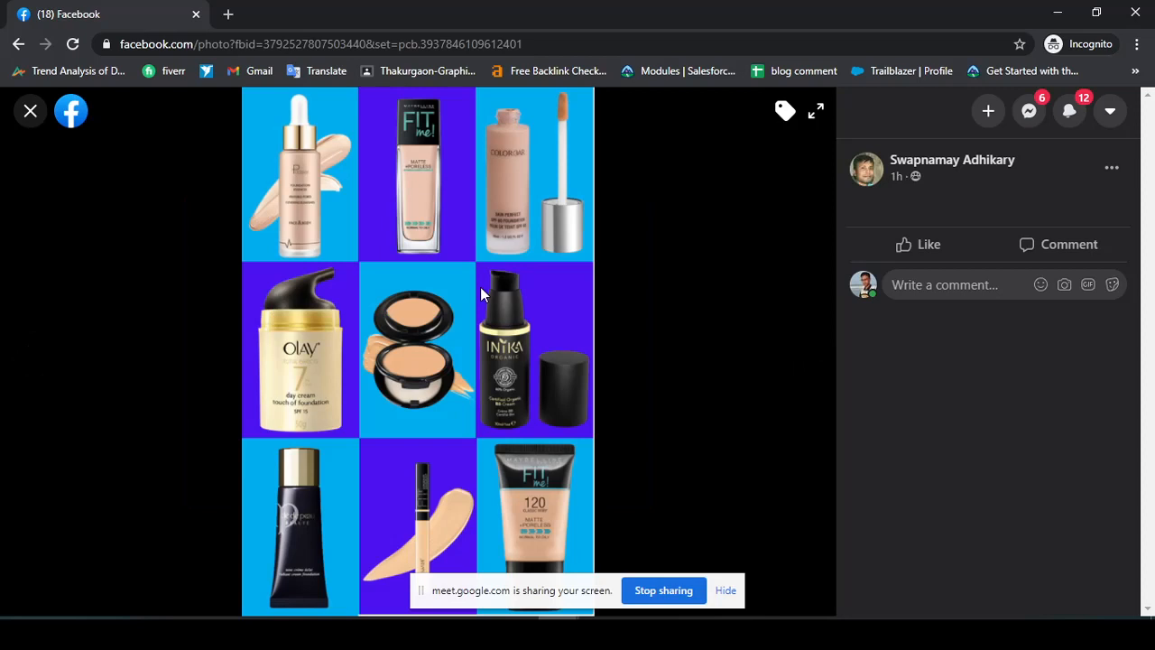
left_click(806, 354)
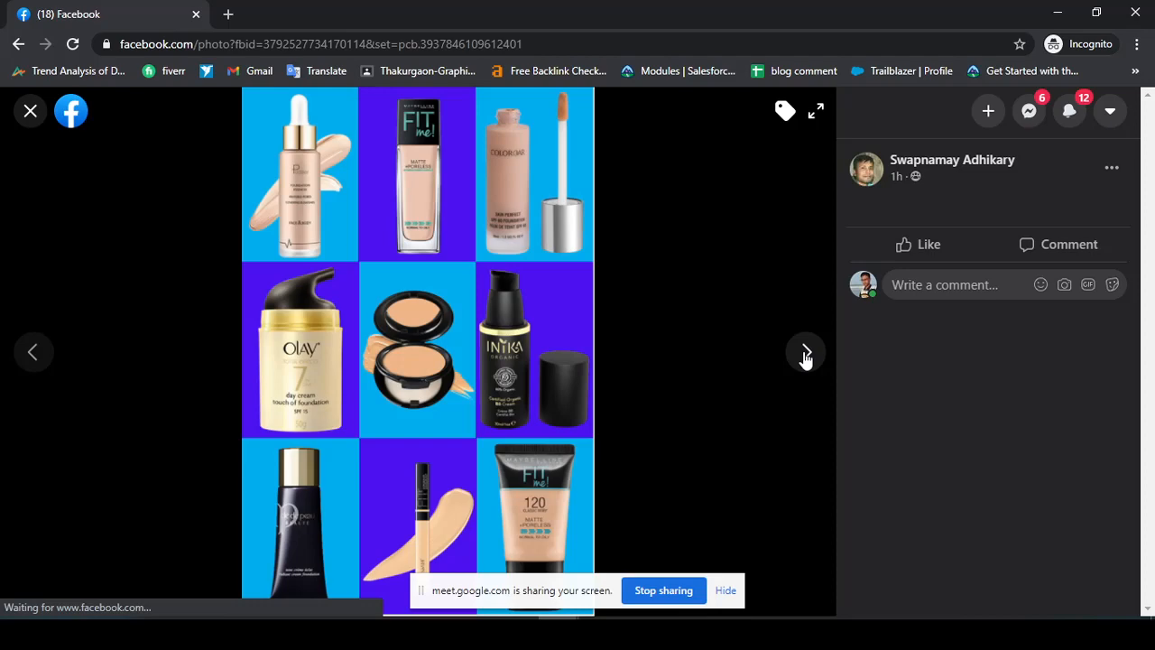
key("Escape")
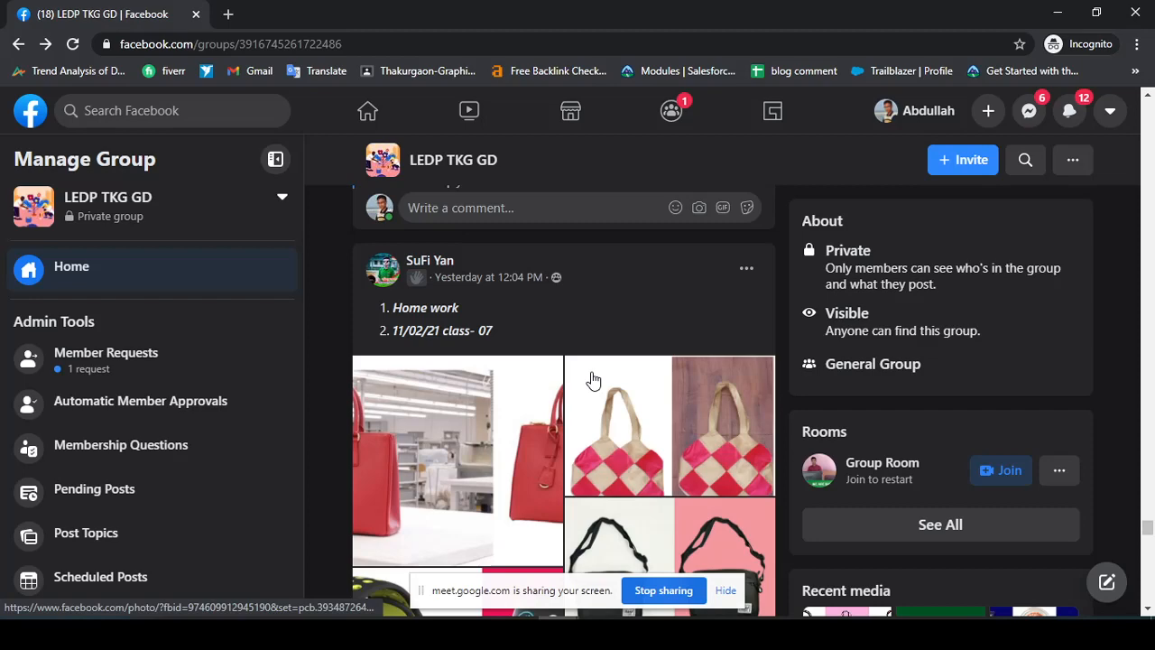
Step: Check the participants in the Meet call, search Google for "hand rise emoji", and post the raised-hand emoji in the call's chat
key("alt+Tab")
left_click(913, 166)
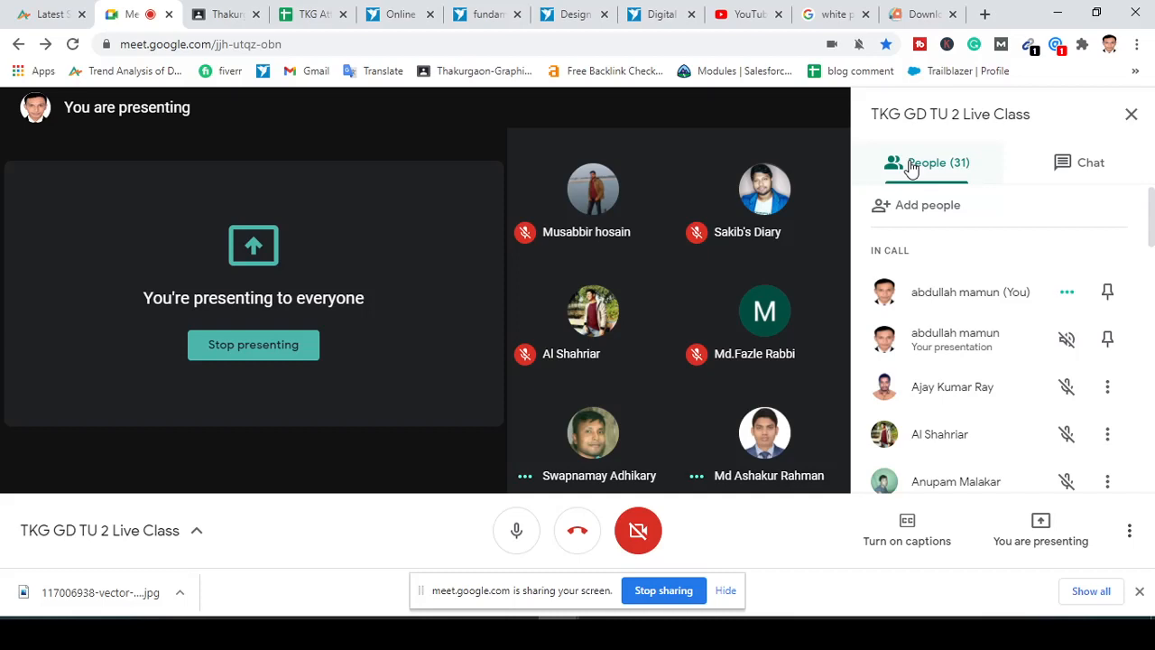
key("ctrl+t")
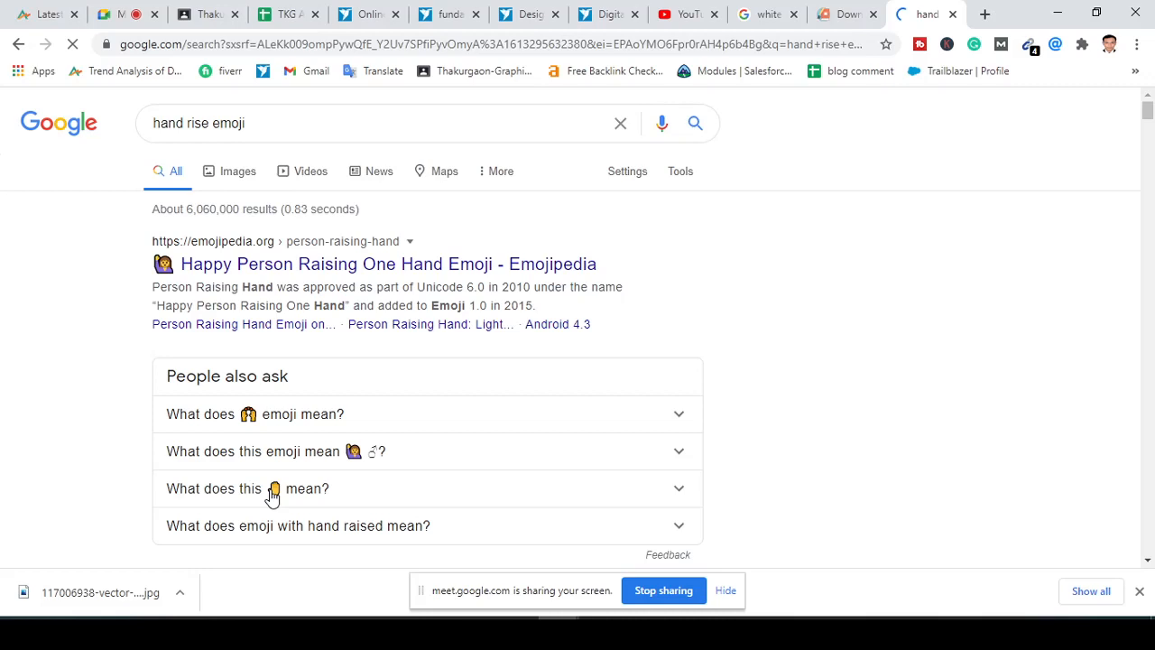
key("ctrl+2")
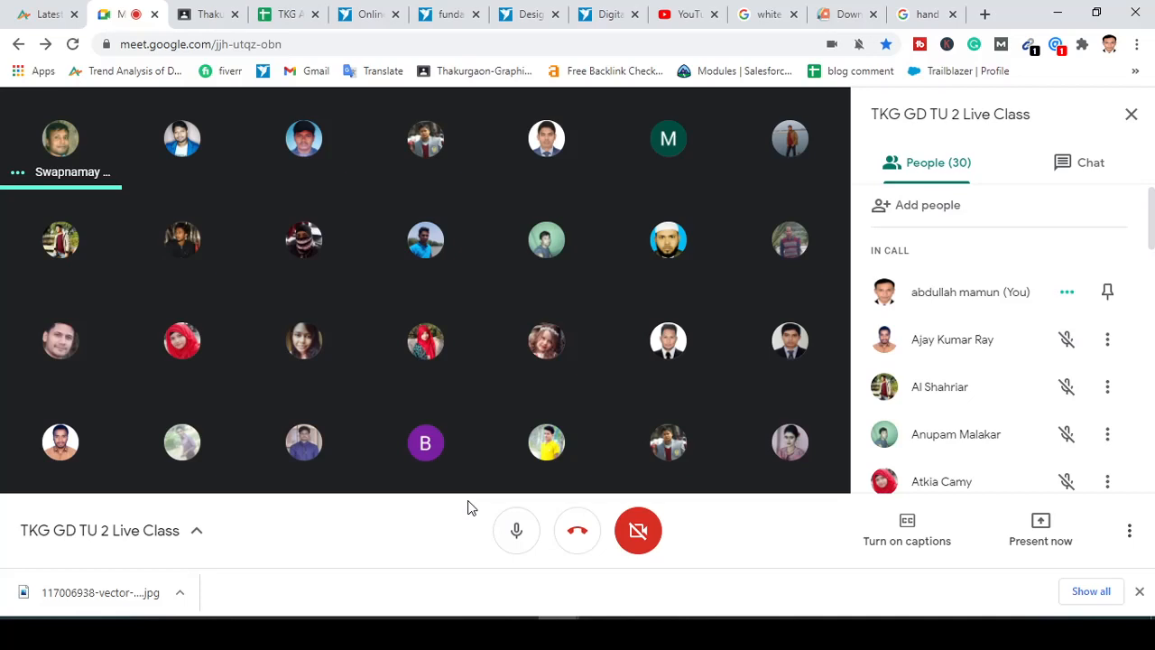
key("ctrl+alt+c")
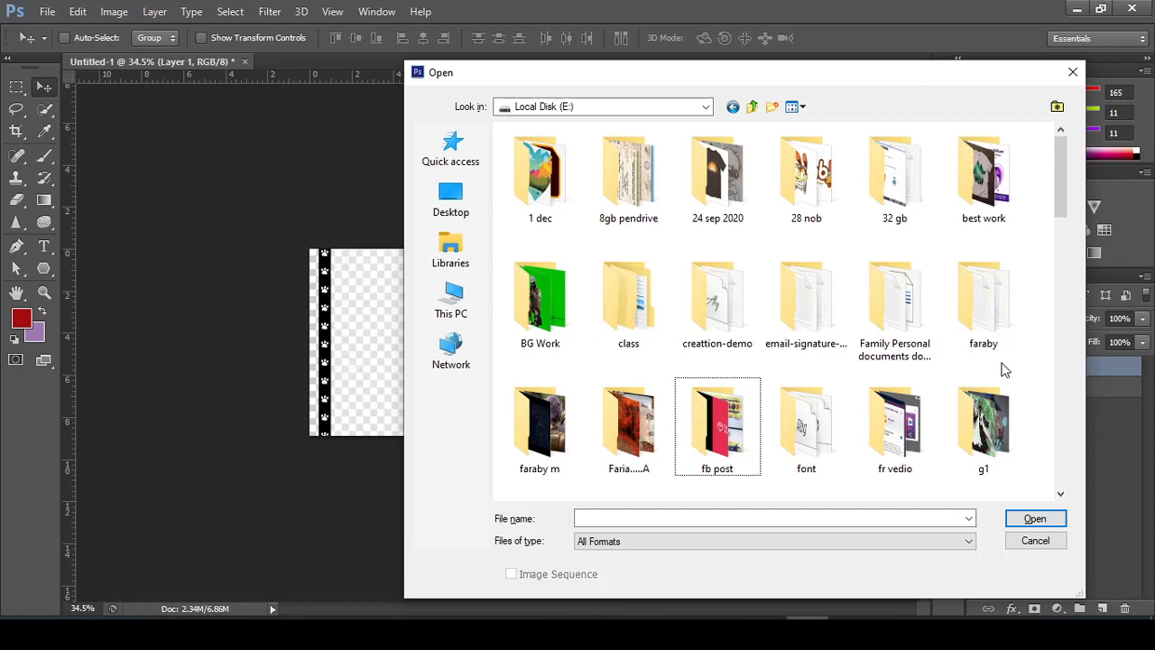
Step: In Photoshop, open the old-image file from New folder on the Desktop
left_click(450, 198)
scroll(712, 322, "down", 3)
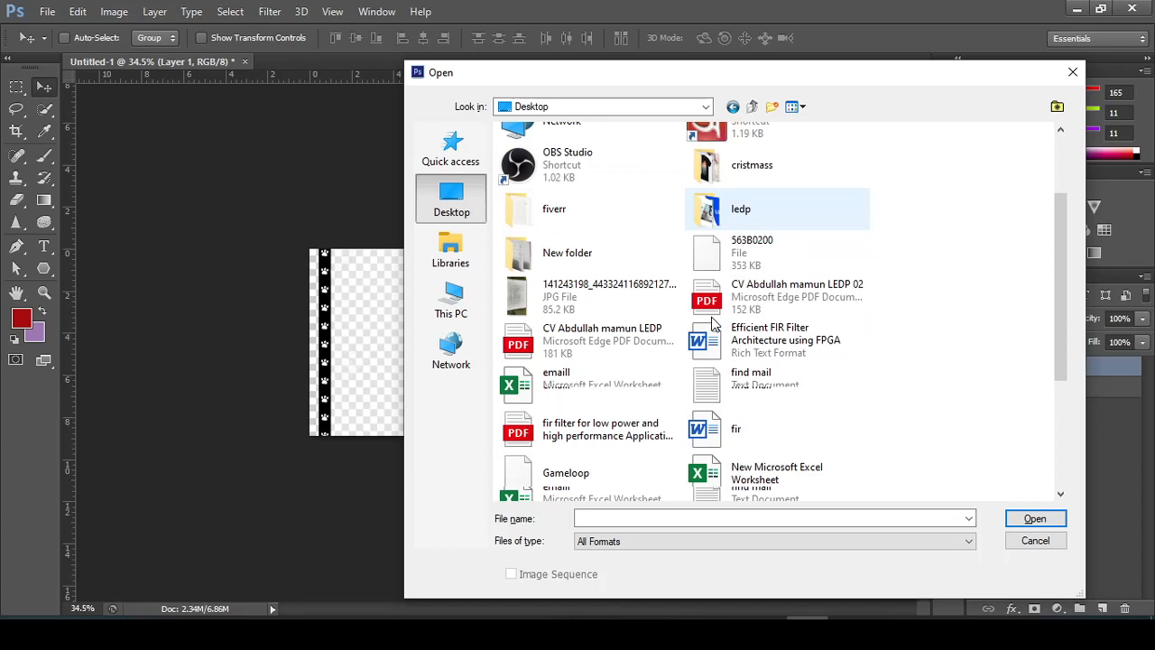
double_click(567, 253)
left_click(717, 287)
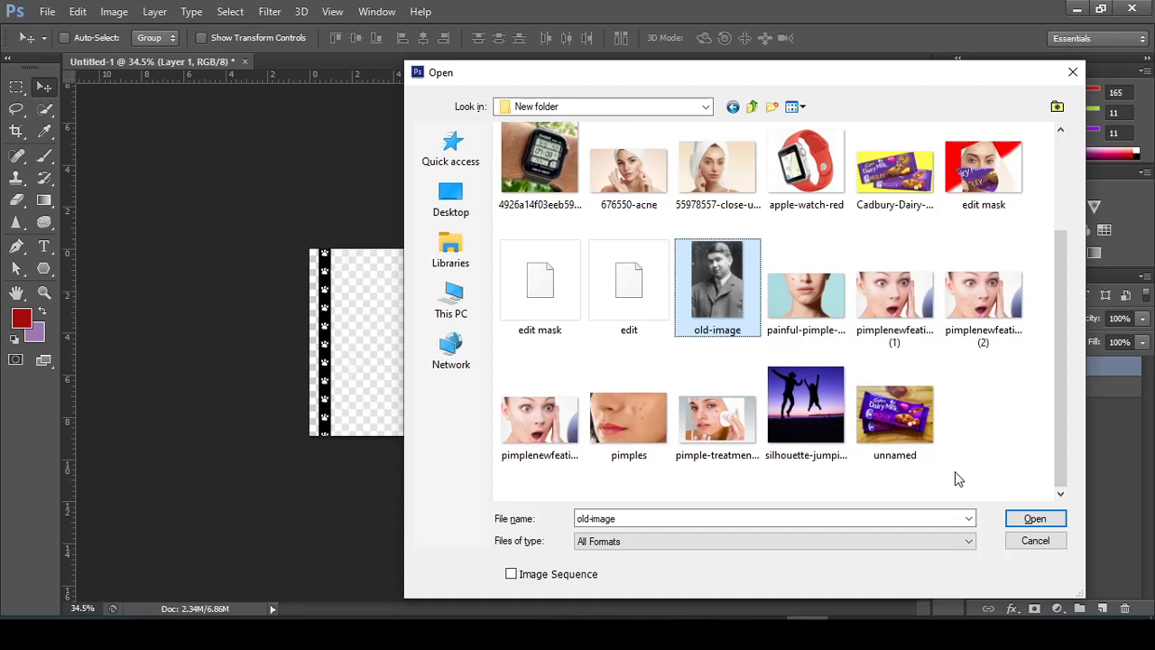
key("Return")
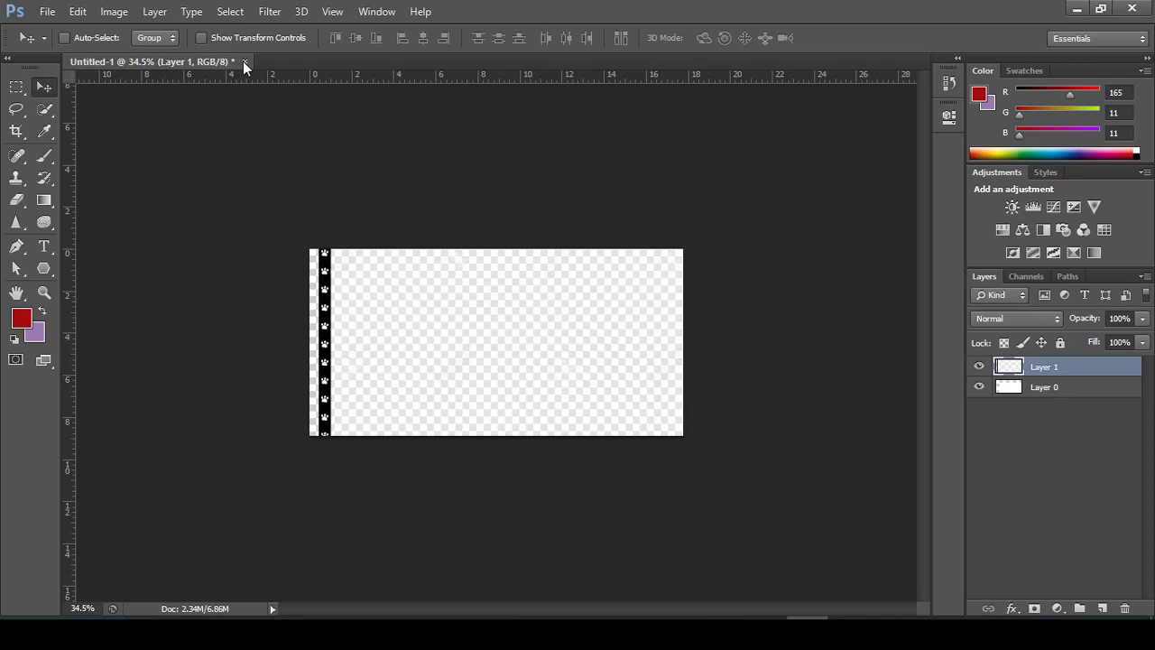
left_click(324, 326)
Step: Show the participants list in the Meet call and switch to the Facebook group window to view the homework posts
key("alt+Tab")
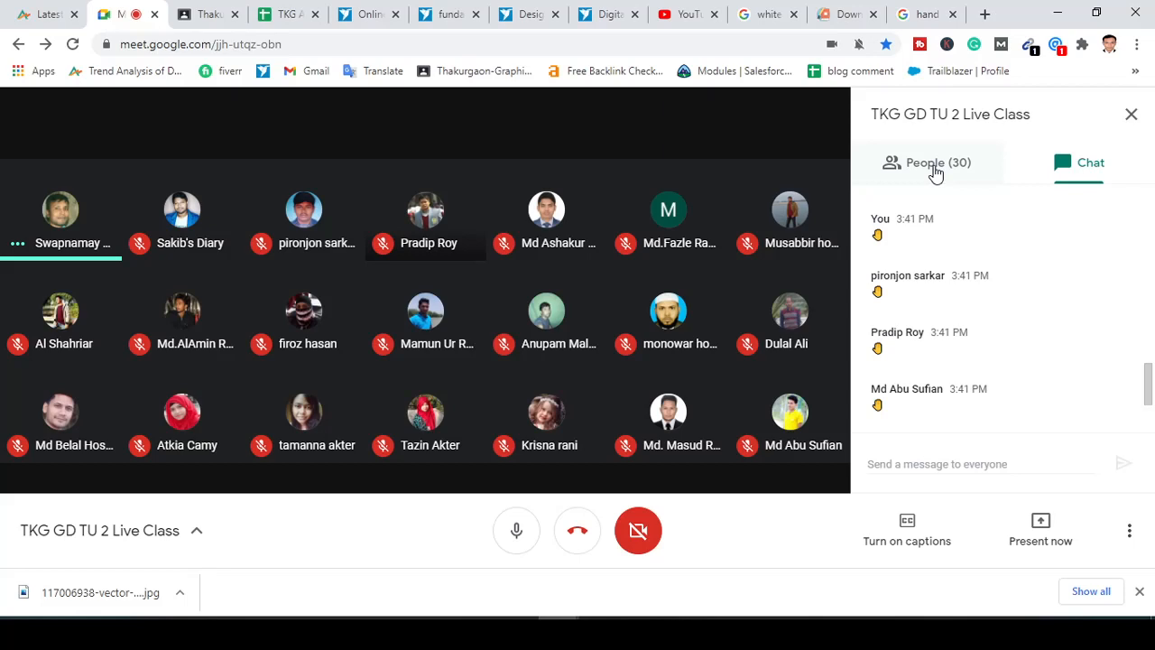
left_click(934, 167)
mouse_move(579, 616)
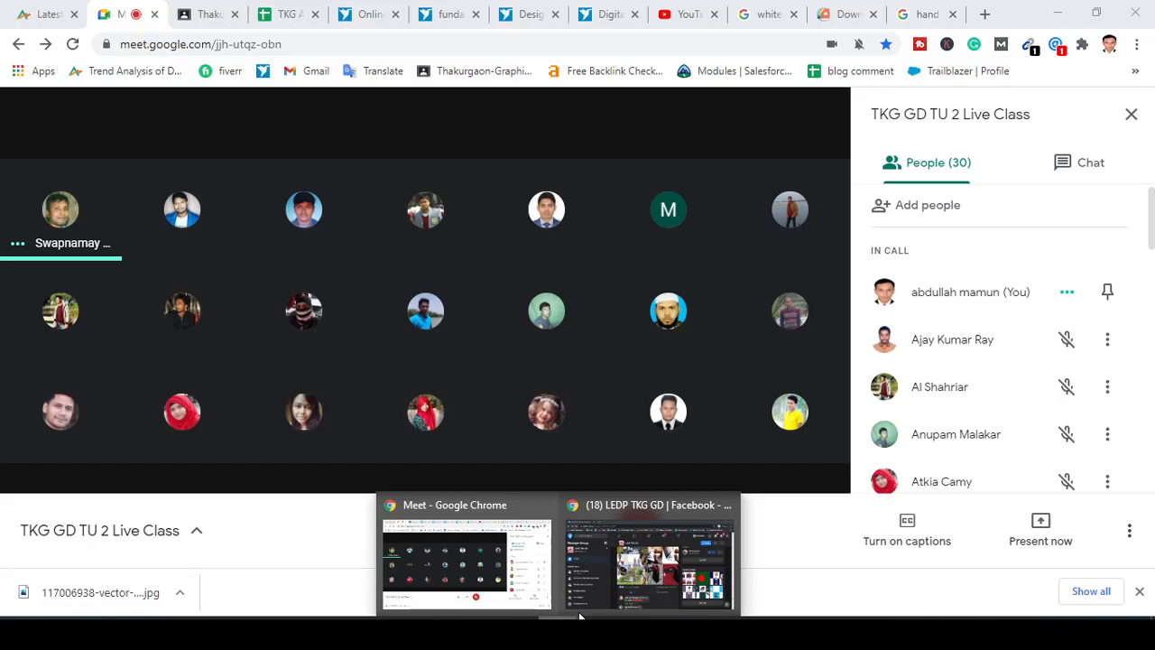
left_click(623, 559)
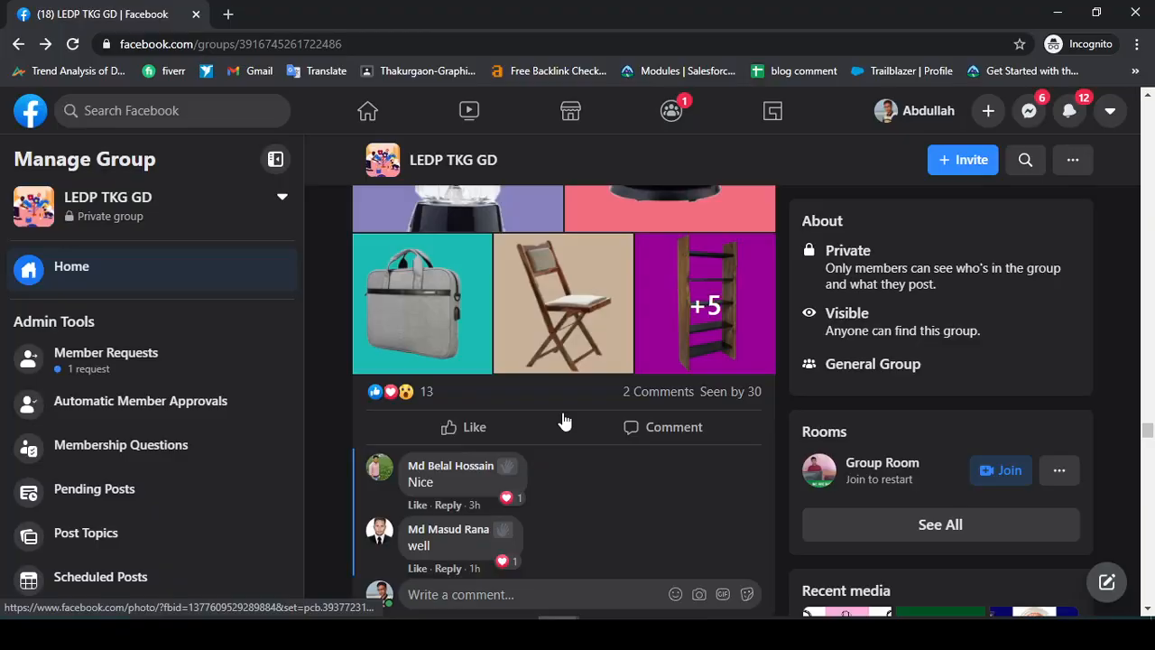
Step: Return to the Meet call, look through the participants and present the screen to everyone
key("alt+Tab")
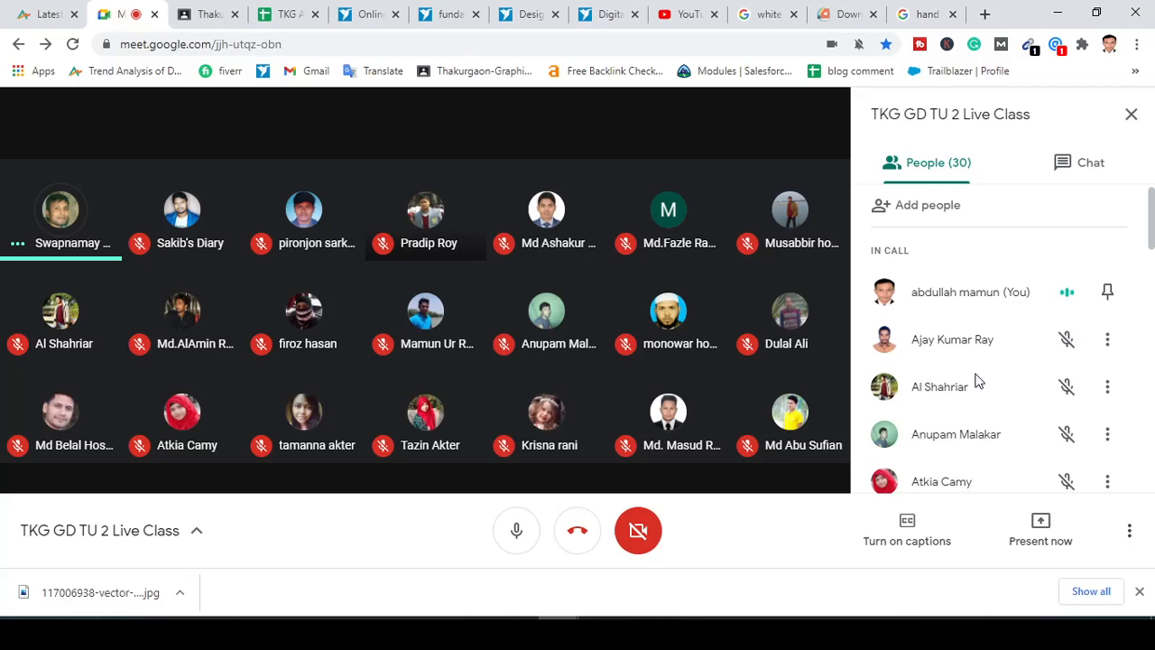
scroll(979, 397, "down", 5)
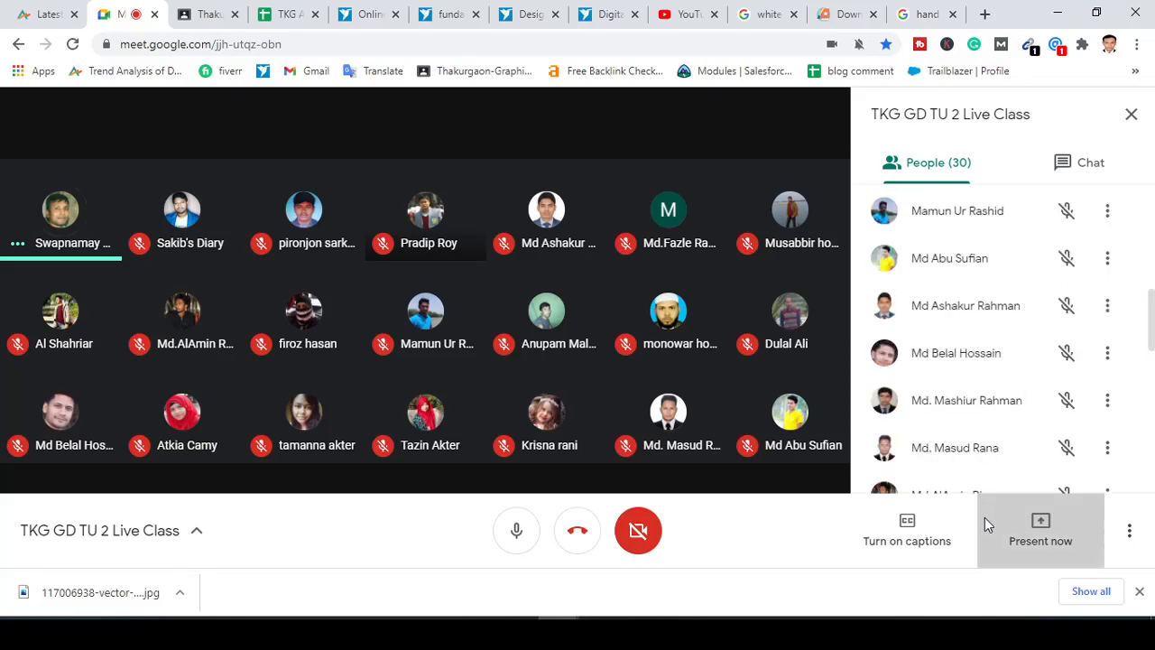
left_click(983, 526)
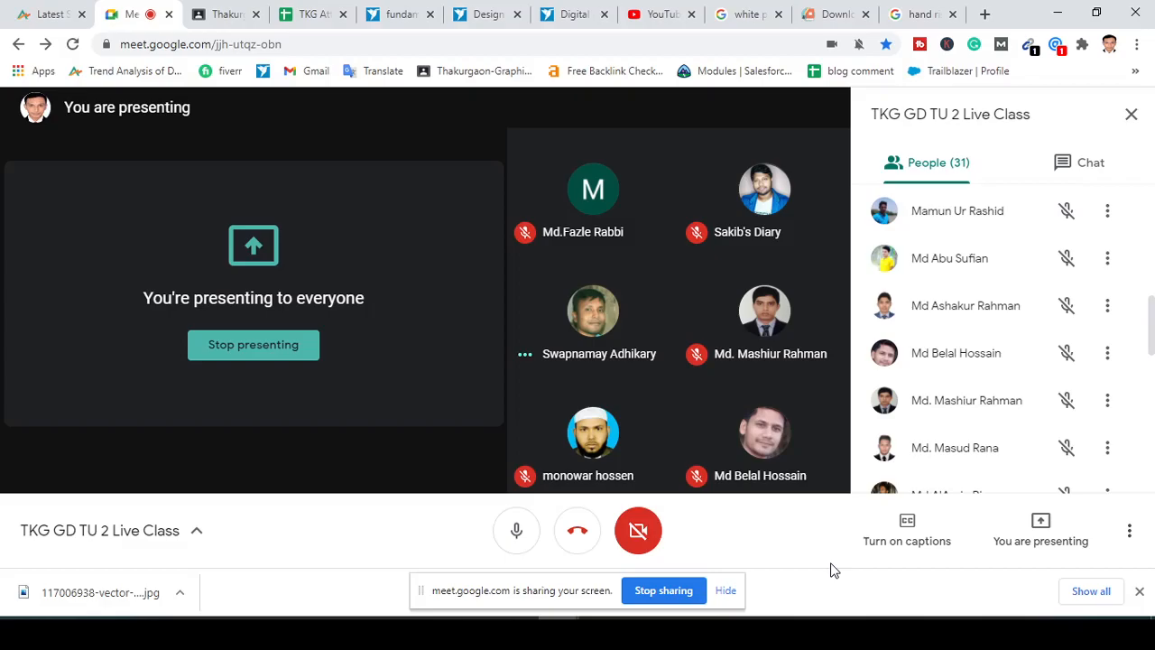
Step: Switch to Photoshop, checking the Meet call in between, and select the Clone Stamp tool for the old portrait in Untitled-2
key("alt+Tab")
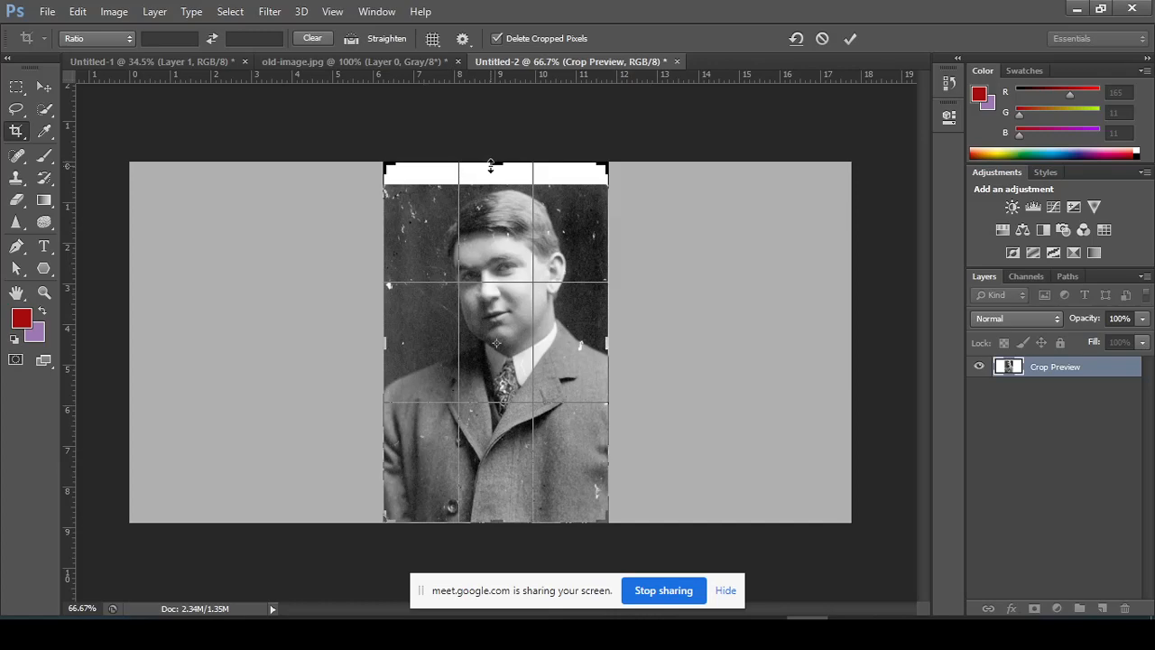
key("alt+Tab")
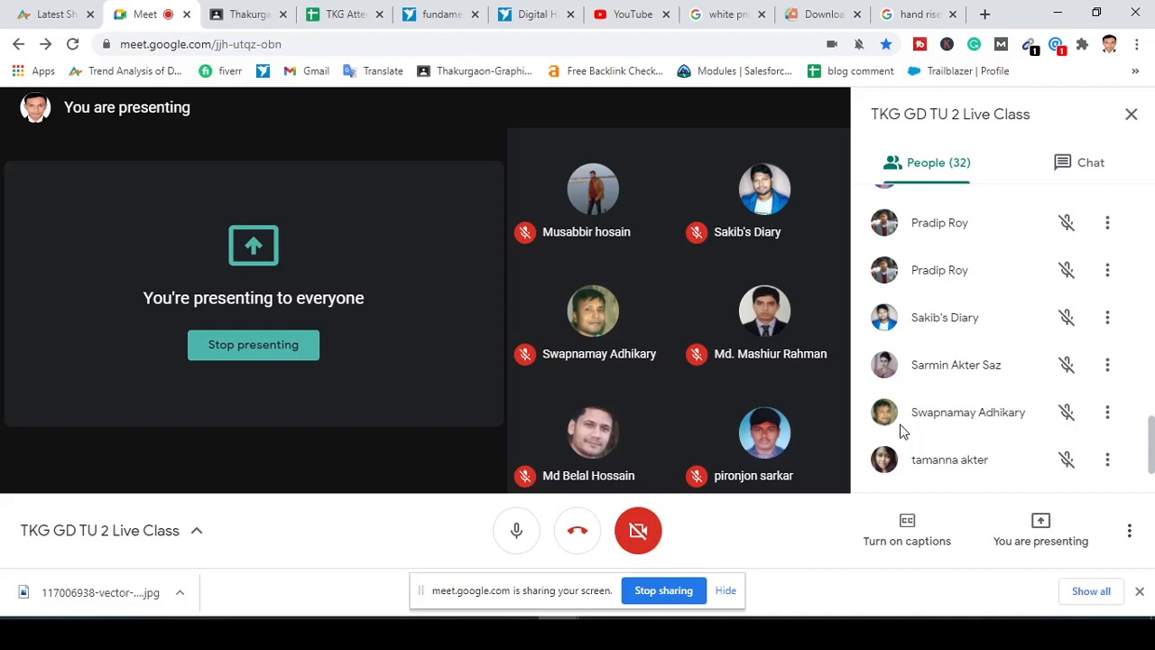
key("alt+Tab")
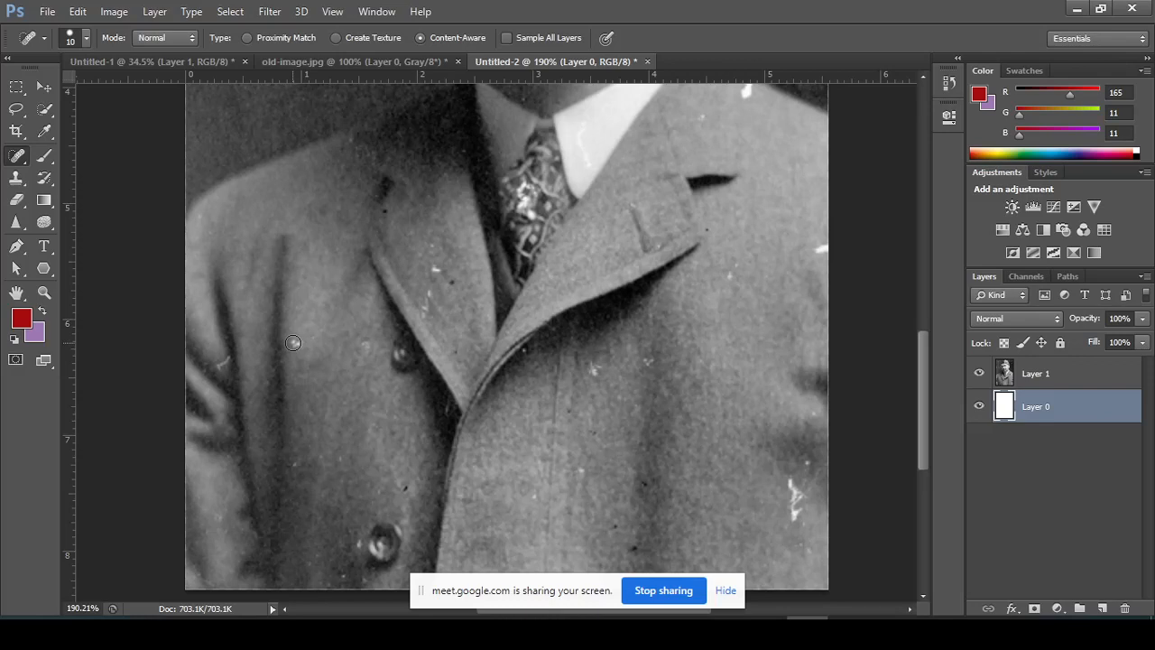
left_click(16, 178)
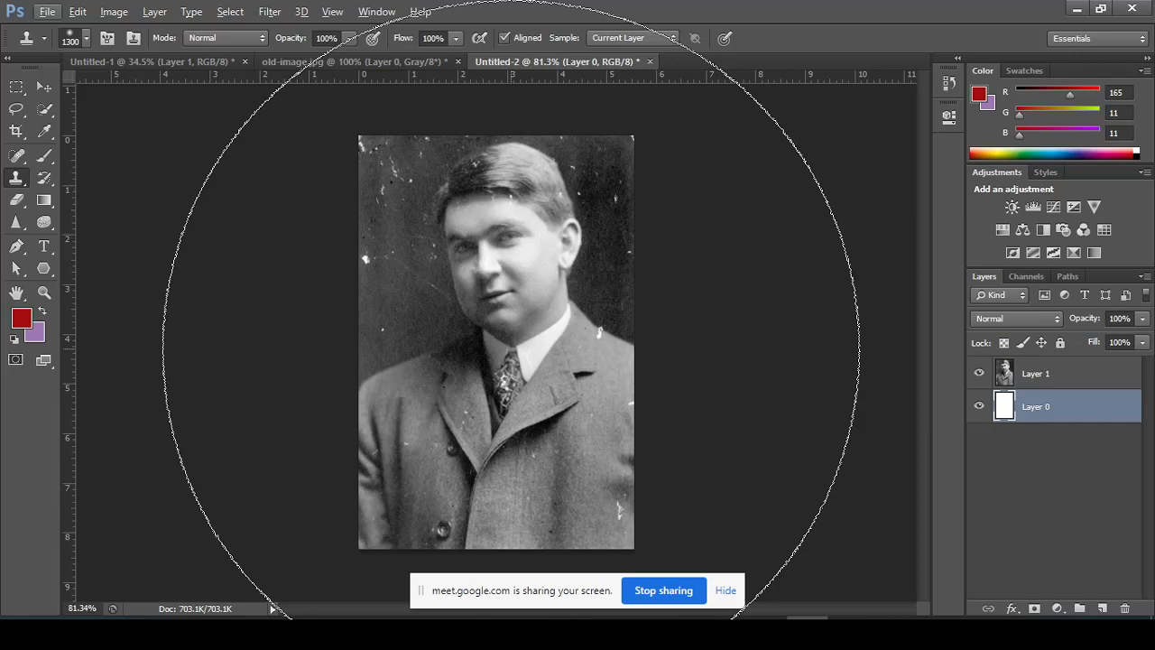
Step: Check the participants list in the Meet call and lower the speaker volume to 27
key("alt+Tab")
scroll(916, 417, "up", 2)
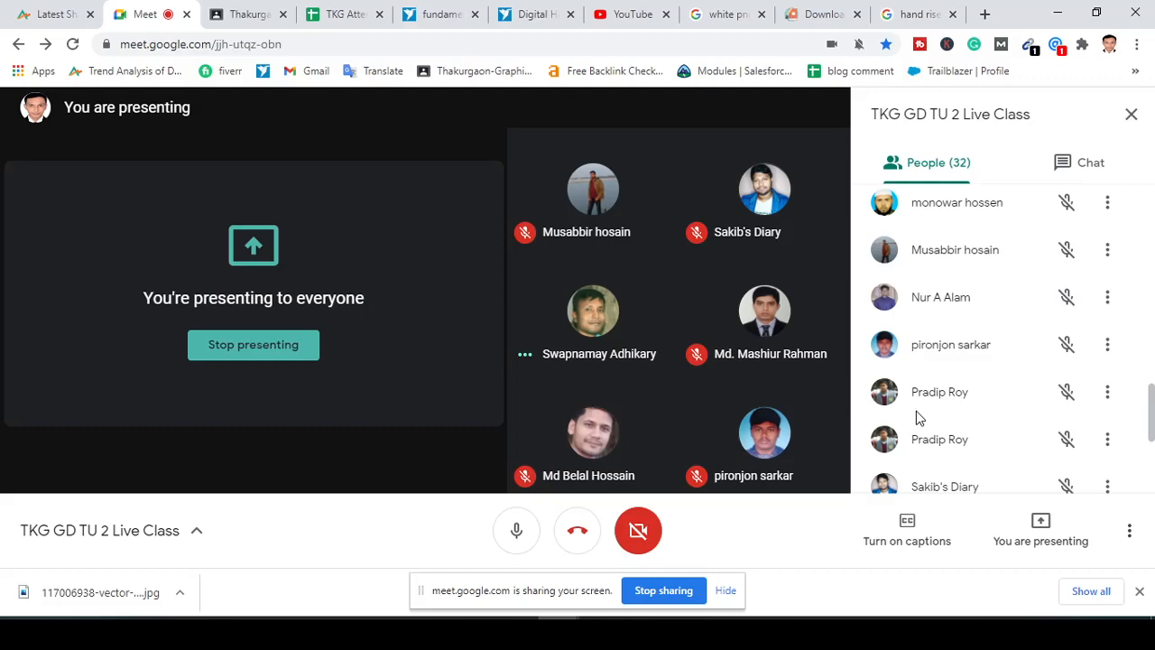
key("alt+Tab")
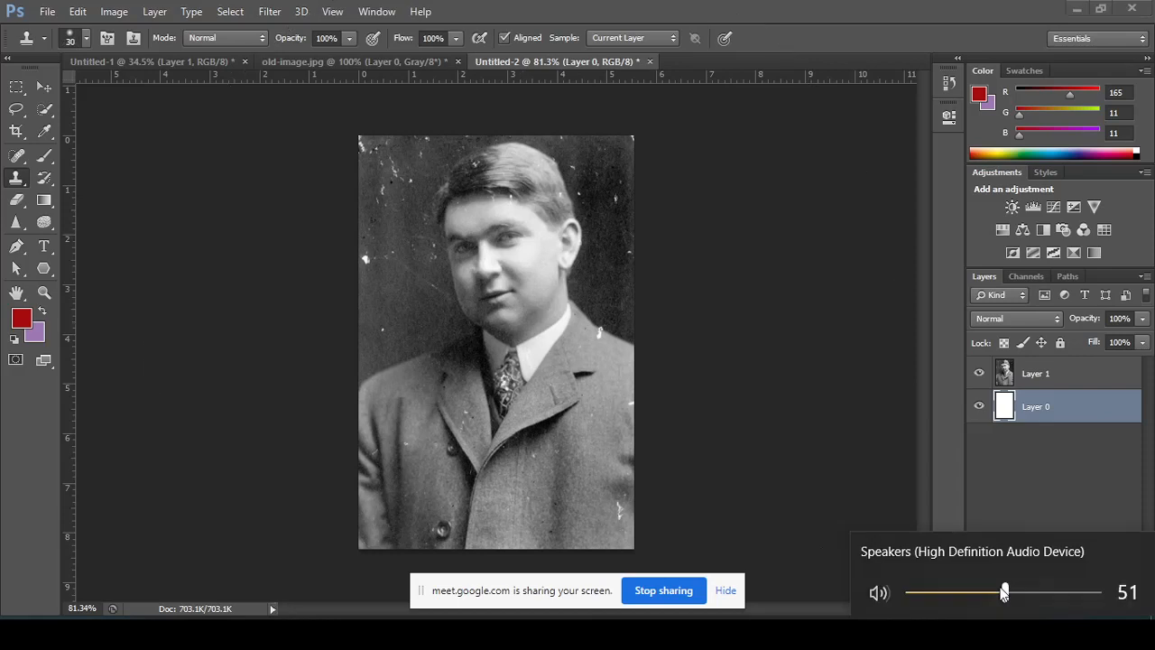
left_click_drag(1004, 591, 961, 591)
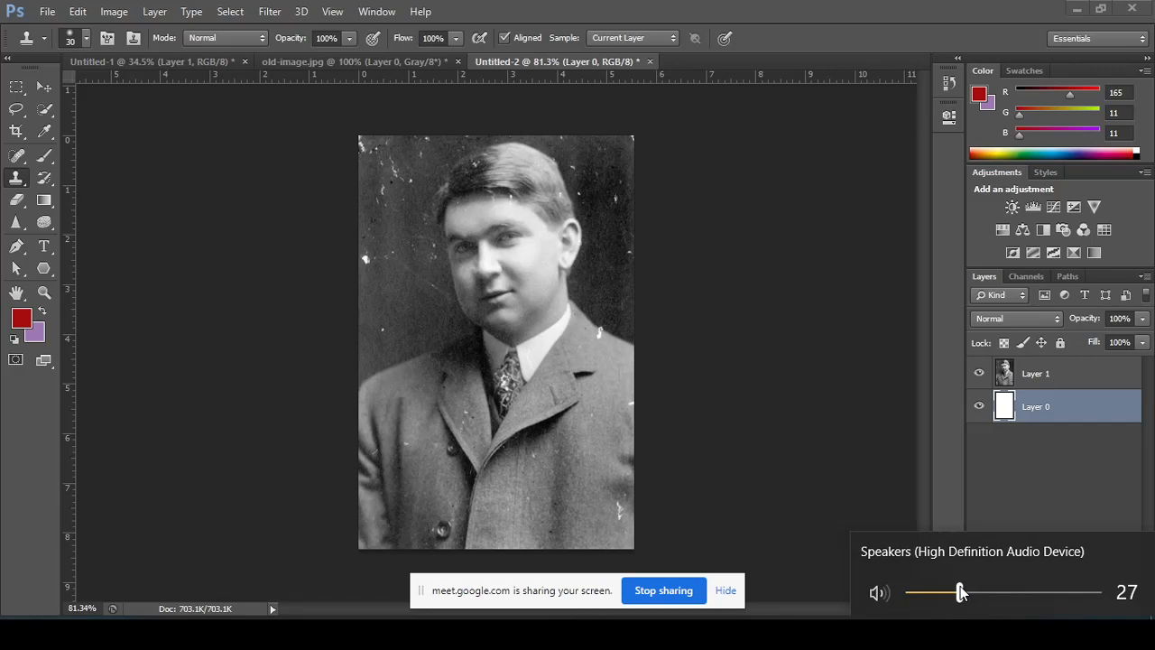
key("alt+Tab")
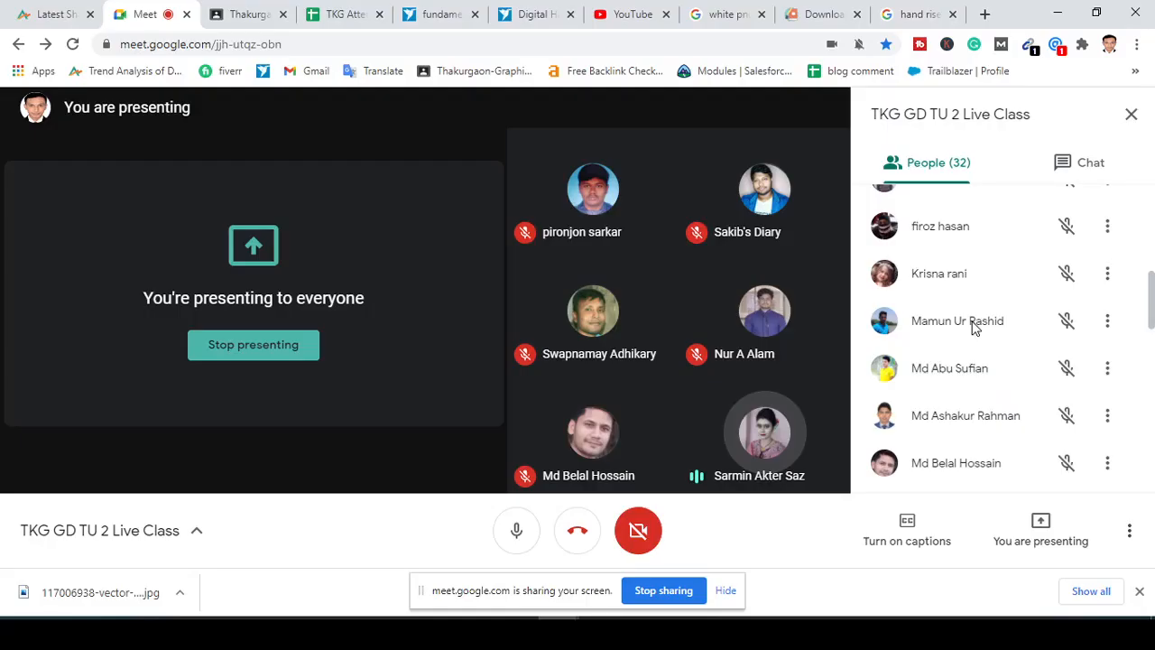
scroll(973, 328, "up", 1)
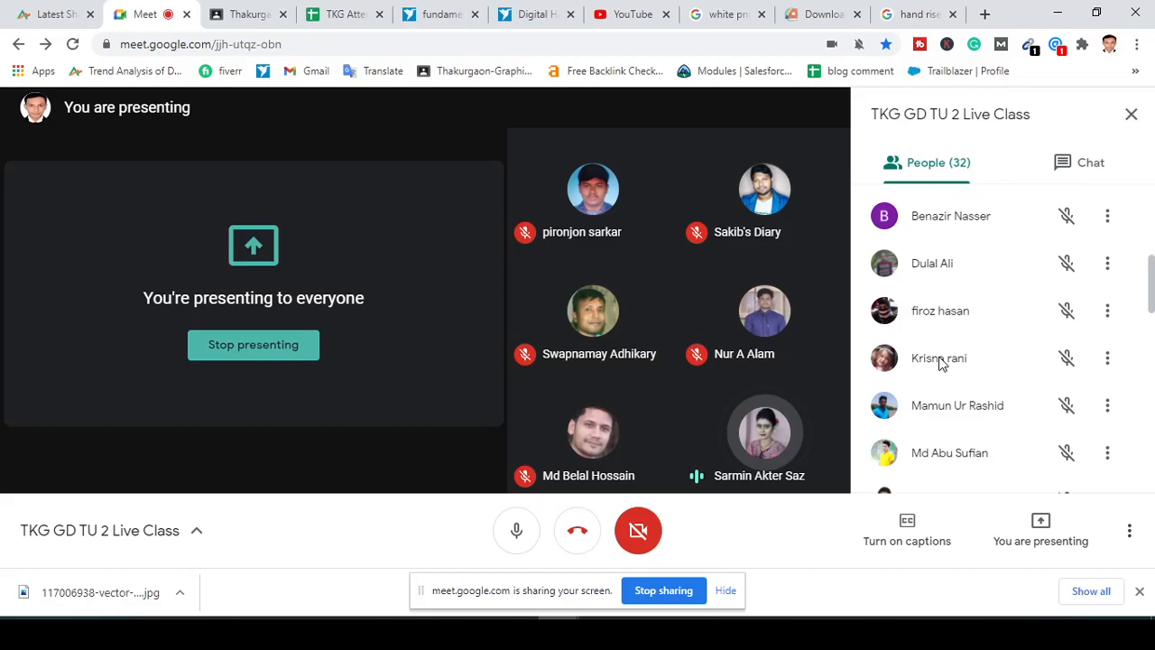
Step: Return to the old portrait, set the Clone Stamp brush size to 20, and use it on Layer 1 below the coat's white speck
key("alt+Tab")
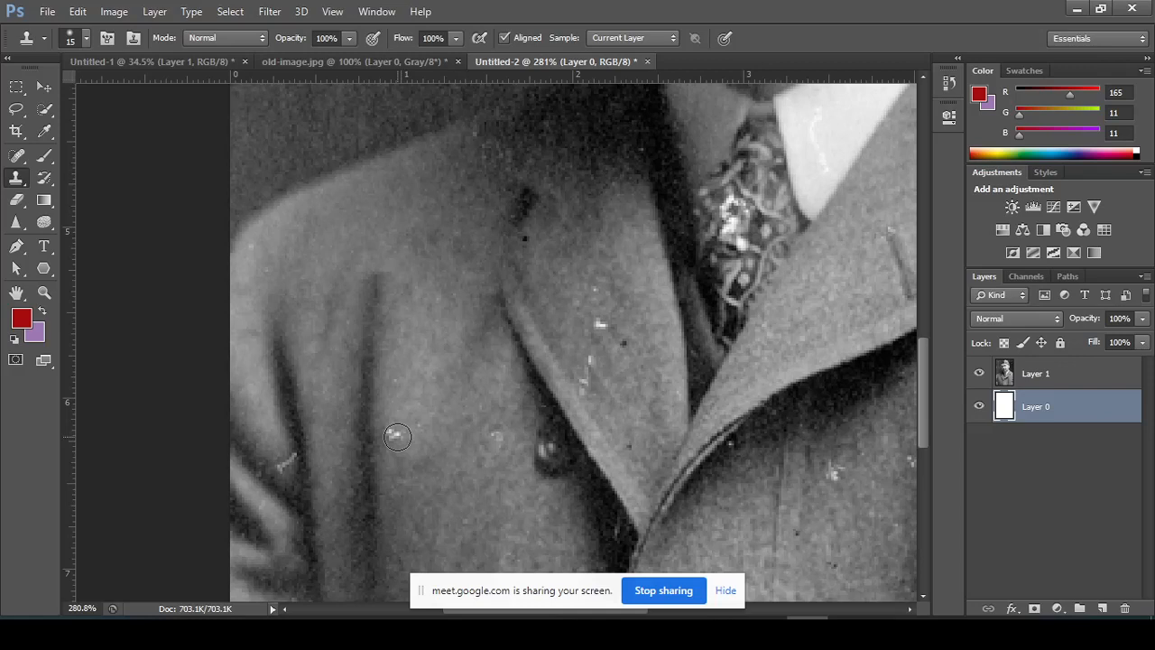
key("bracketright")
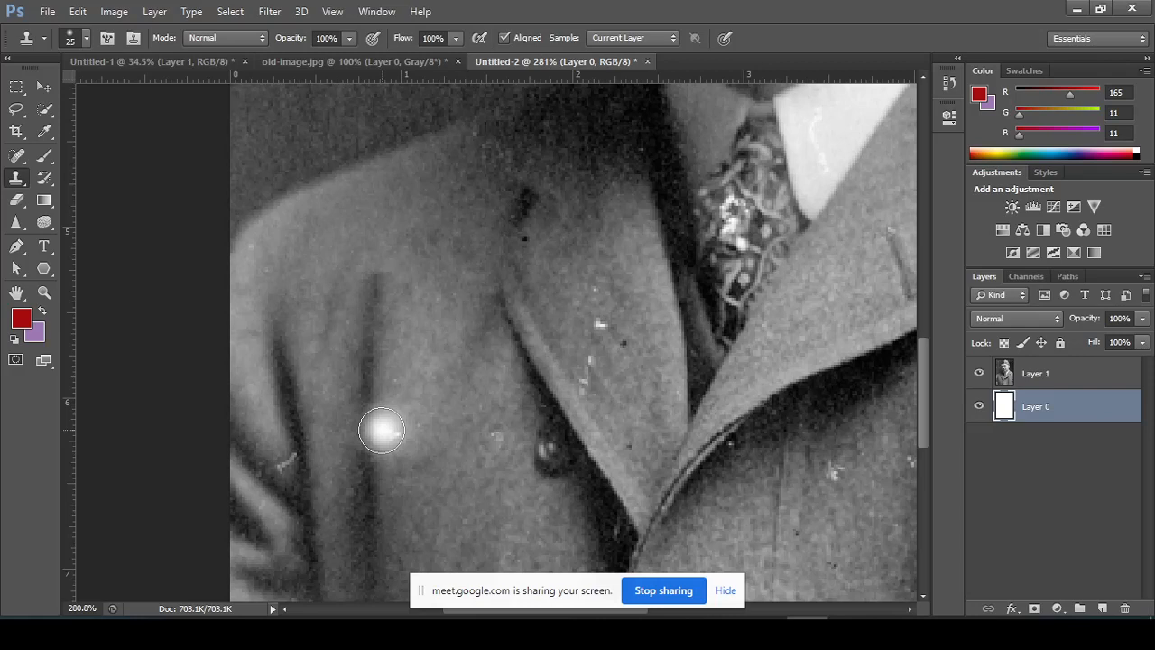
key("bracketleft")
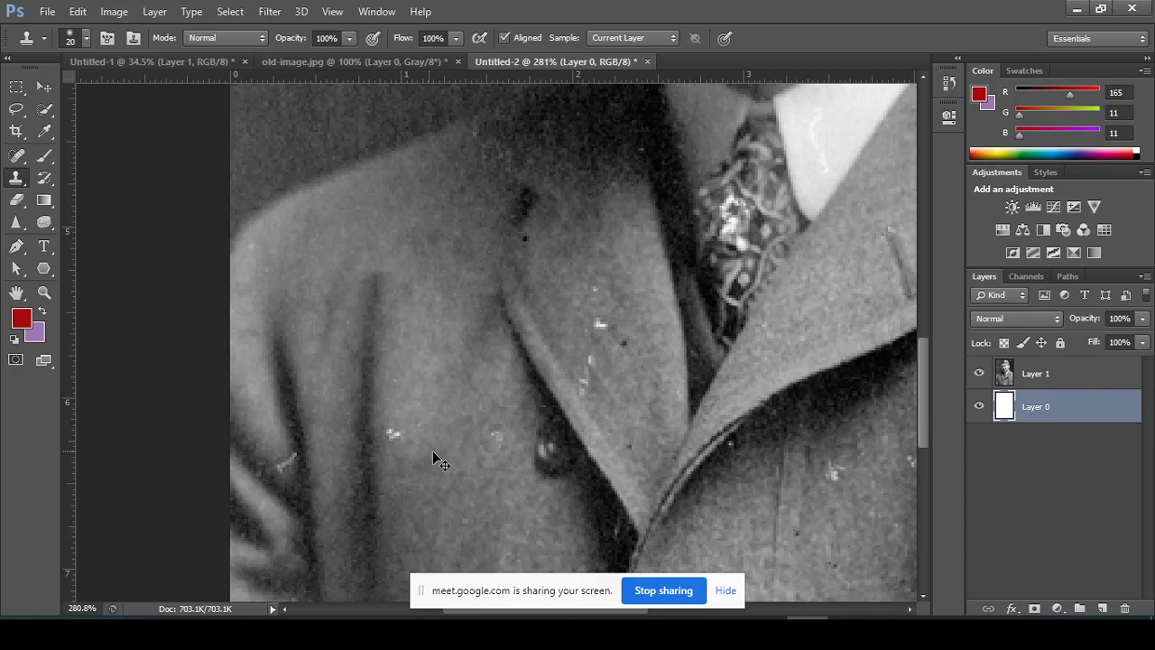
key("alt+bracketright")
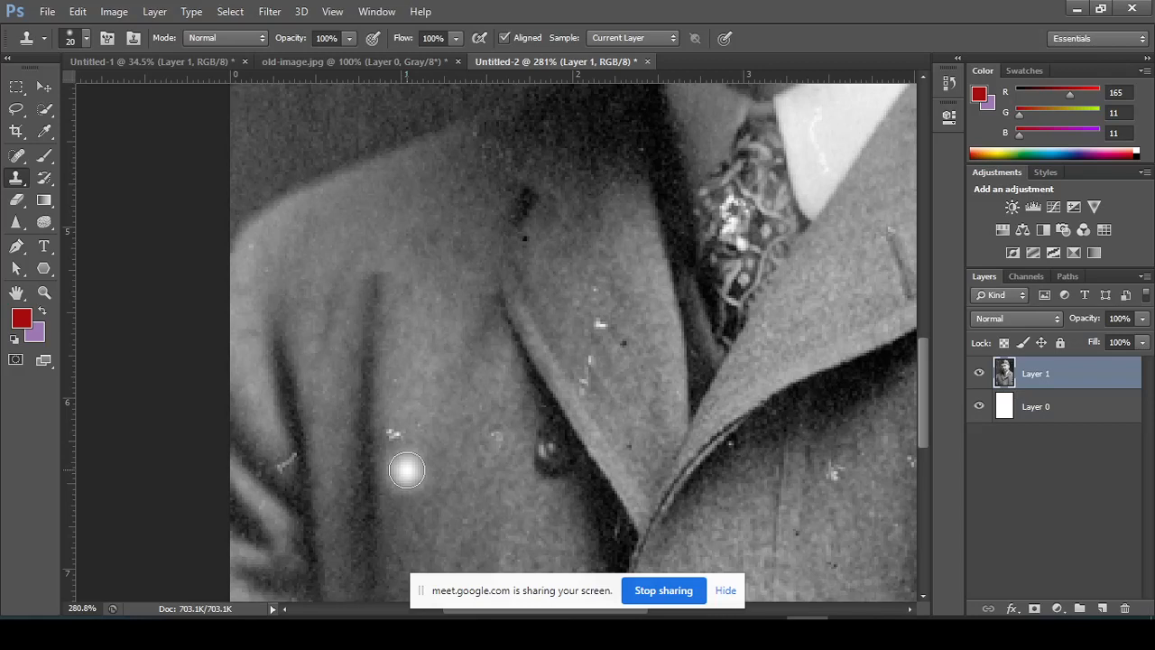
left_click(406, 469)
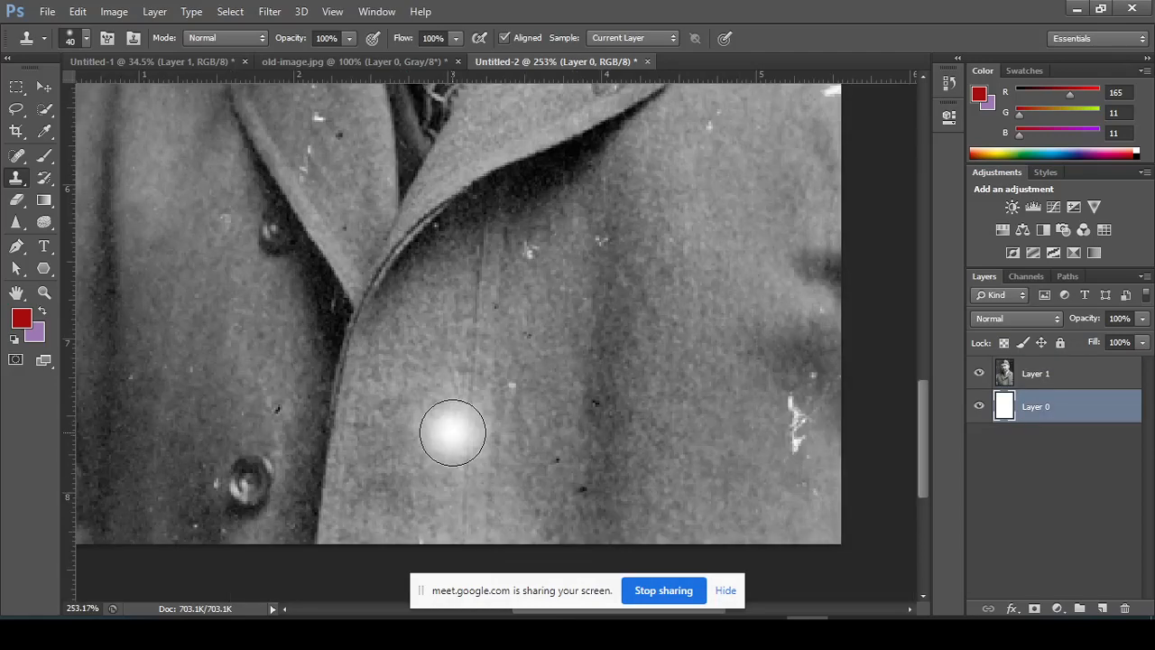
Step: Adjust the Clone Stamp brush size and clone clean fabric over the white specks on the coat in Layer 1
key("bracketright")
key("bracketright")
key("bracketright")
key("bracketright")
key("bracketright")
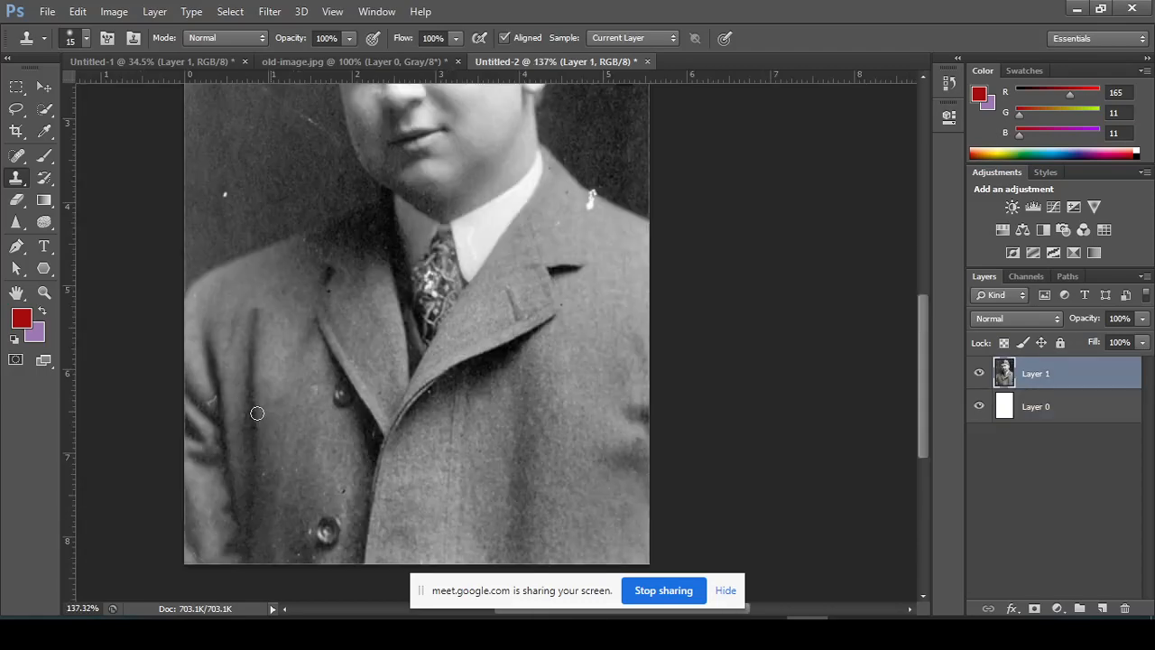
scroll(257, 414, "up", 9)
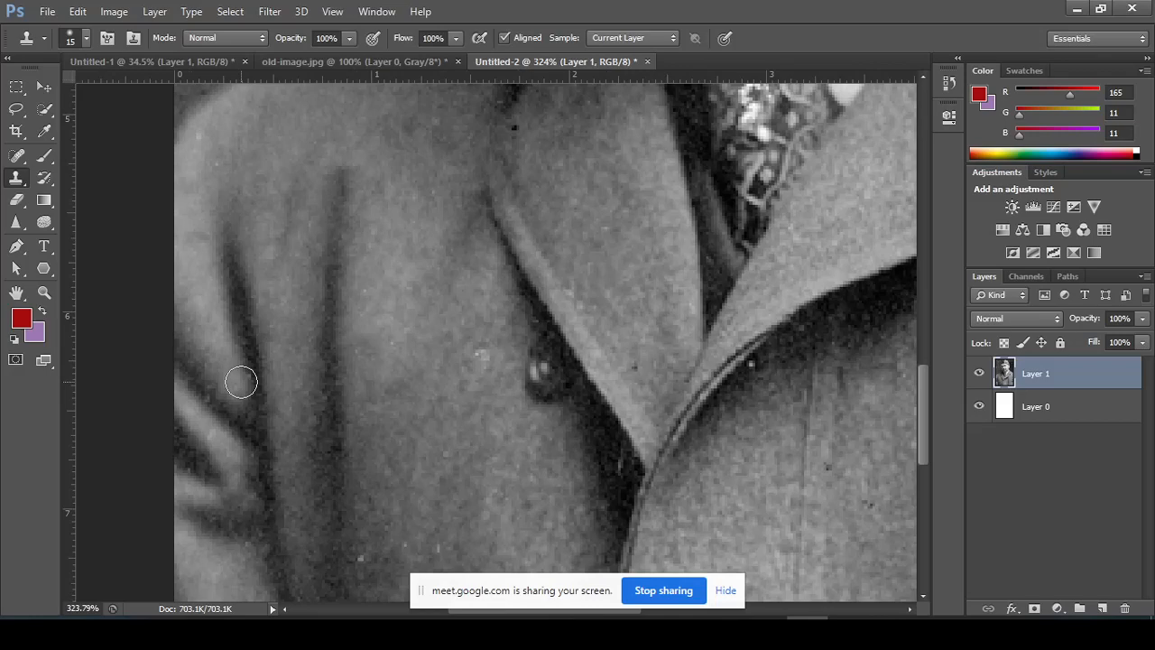
scroll(305, 346, "down", 7)
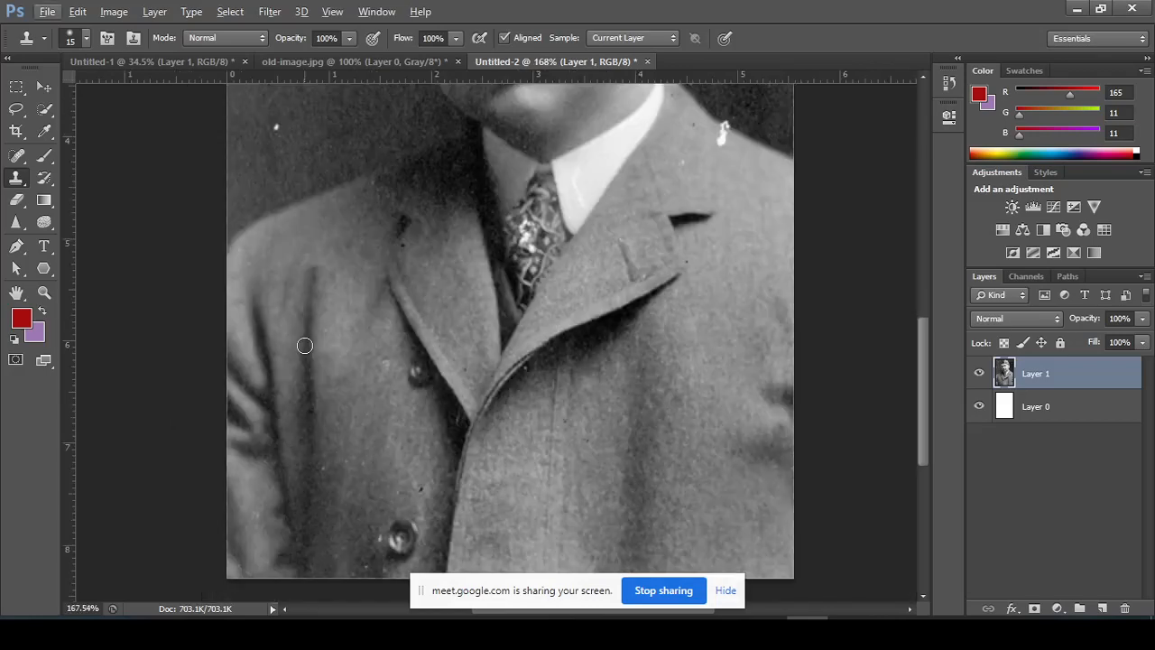
scroll(304, 346, "up", 3)
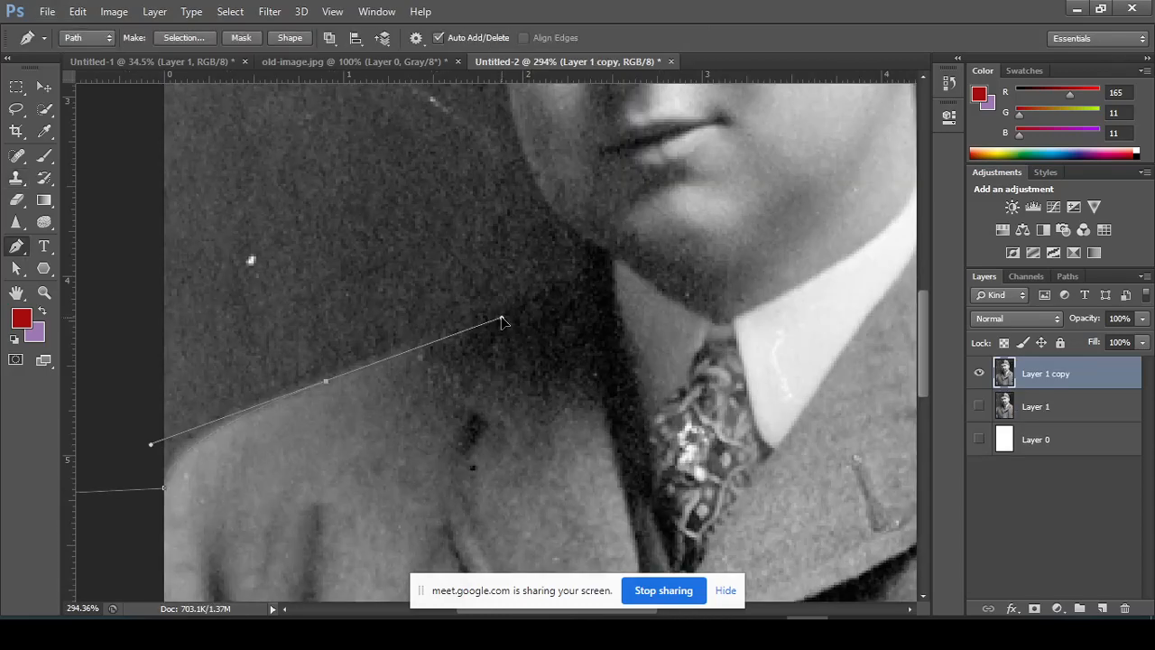
Step: Continue the Pen tool path along the coat's shoulder edge towards the collar on Layer 1 copy, undoing a misplaced anchor point
left_click(572, 275)
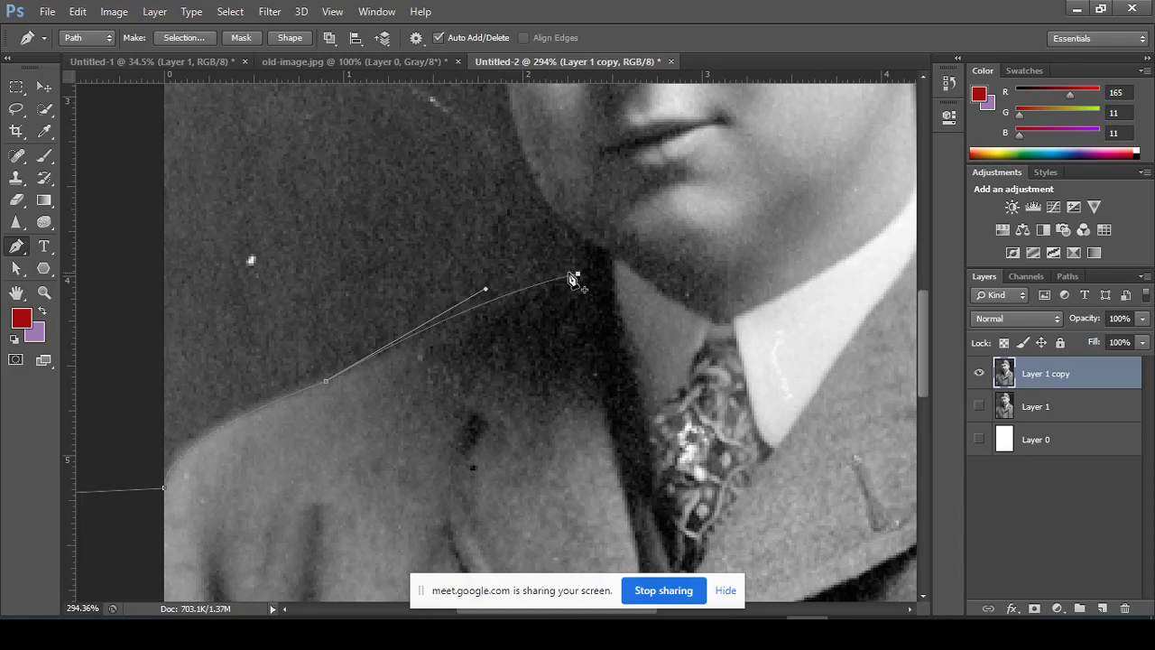
key("ctrl+z")
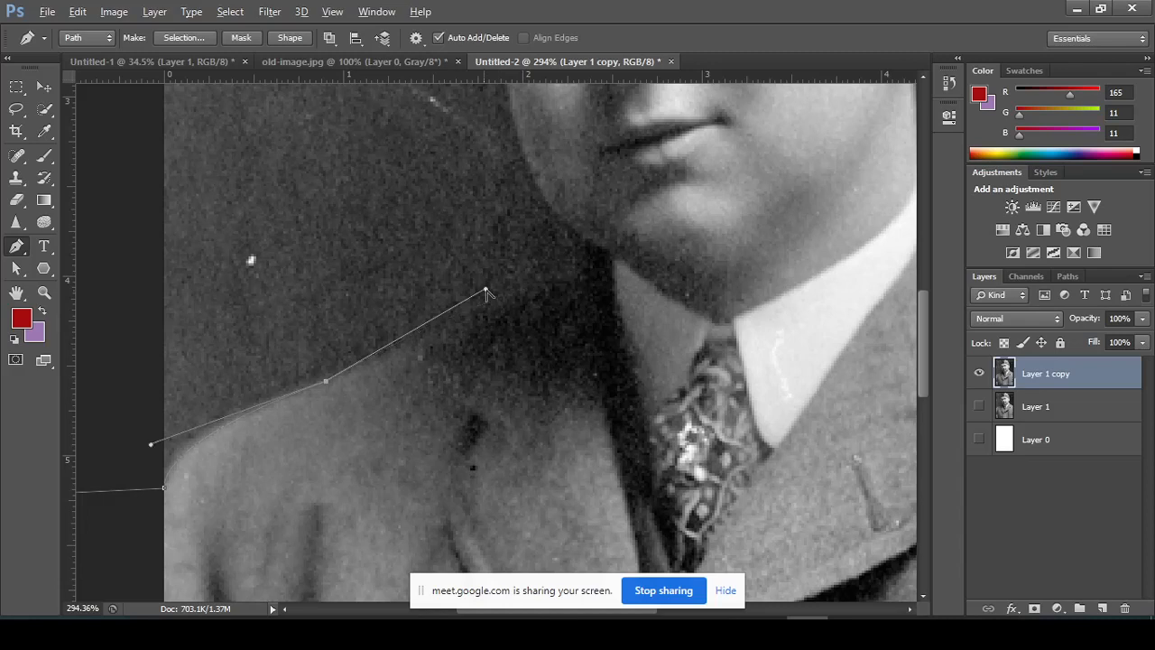
left_click(375, 356)
scroll(555, 292, "down", 5)
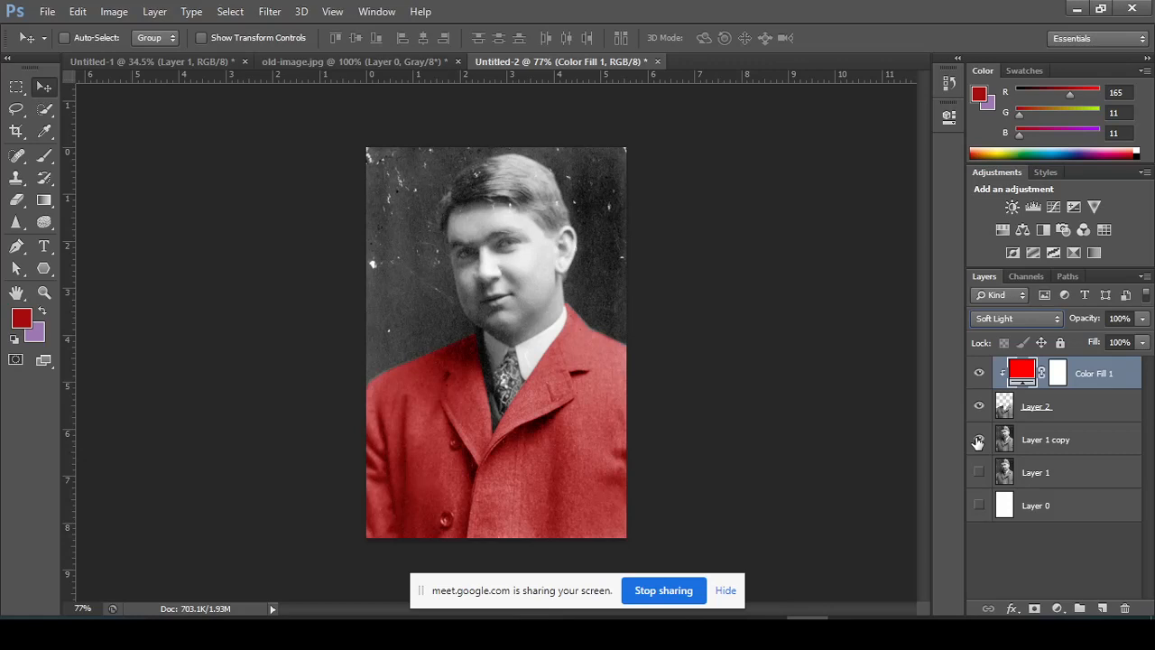
Step: Hide Layer 1 copy and add a new empty layer above the red Color Fill 1 layer
left_click(978, 440)
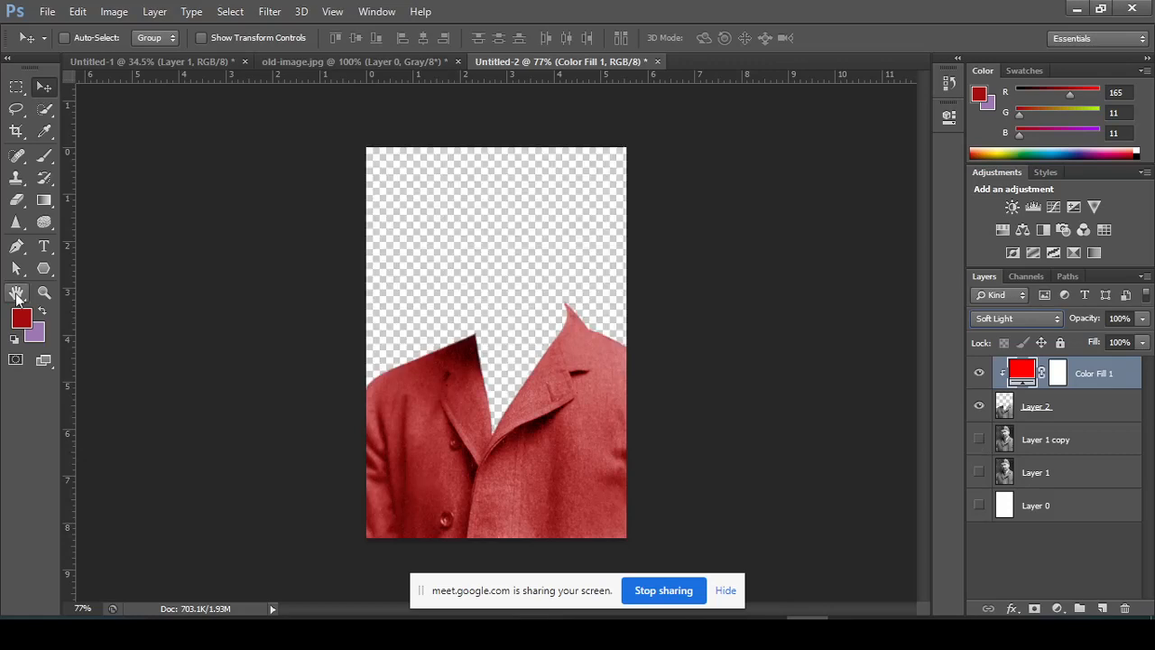
left_click_drag(44, 268, 72, 262)
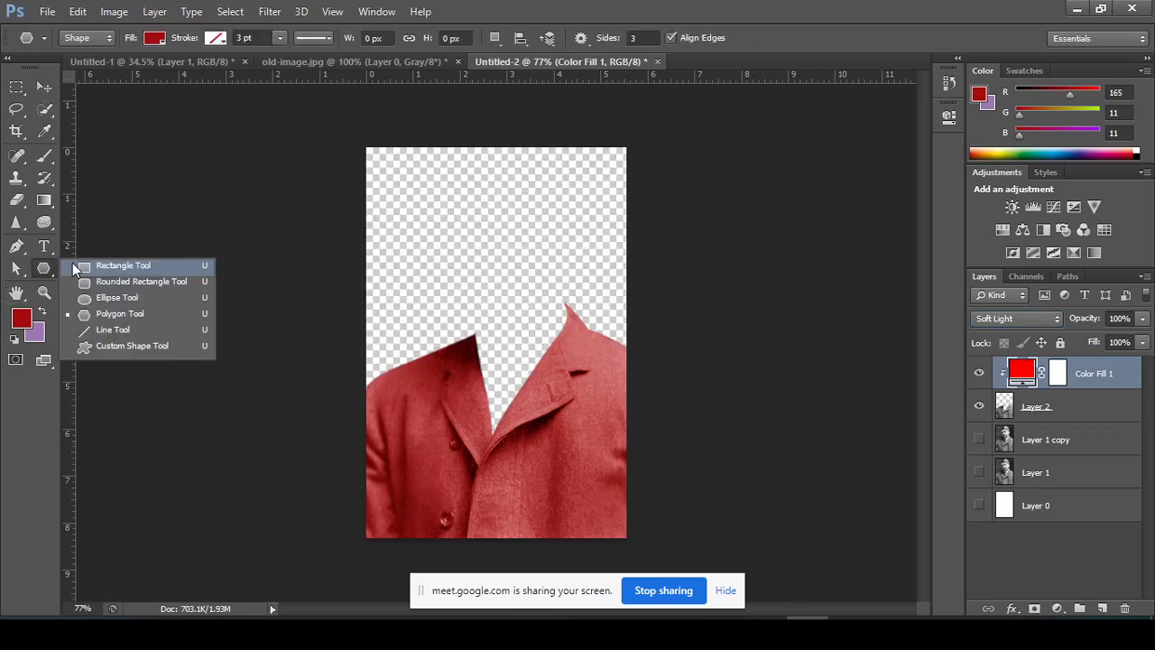
left_click(1148, 596)
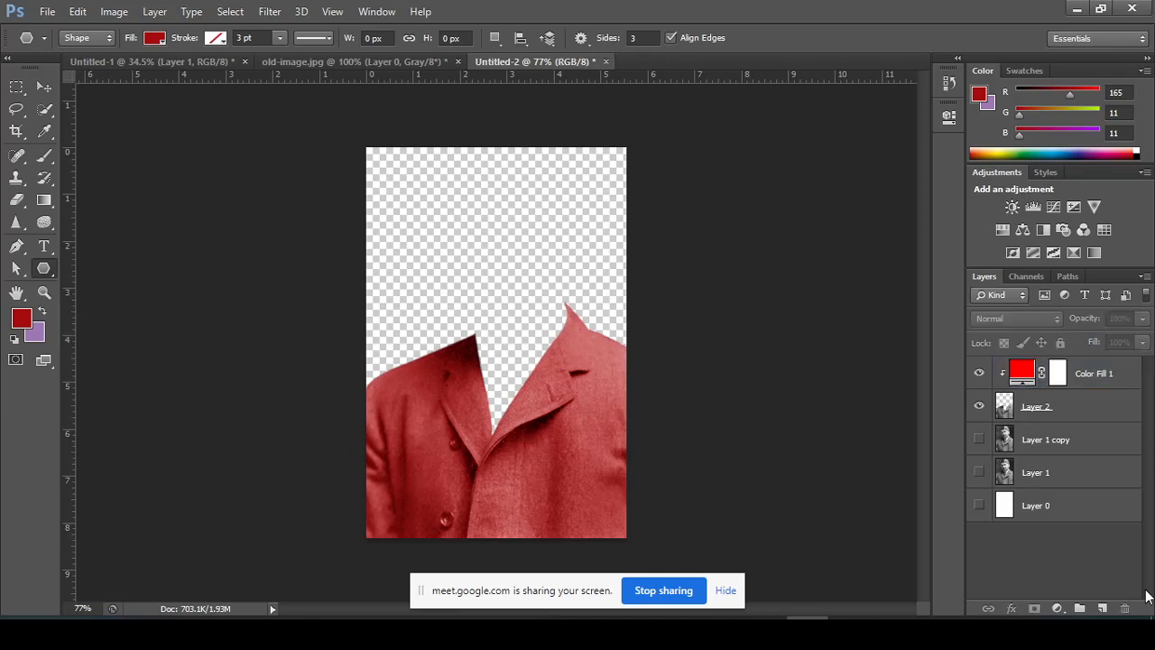
left_click(1101, 608)
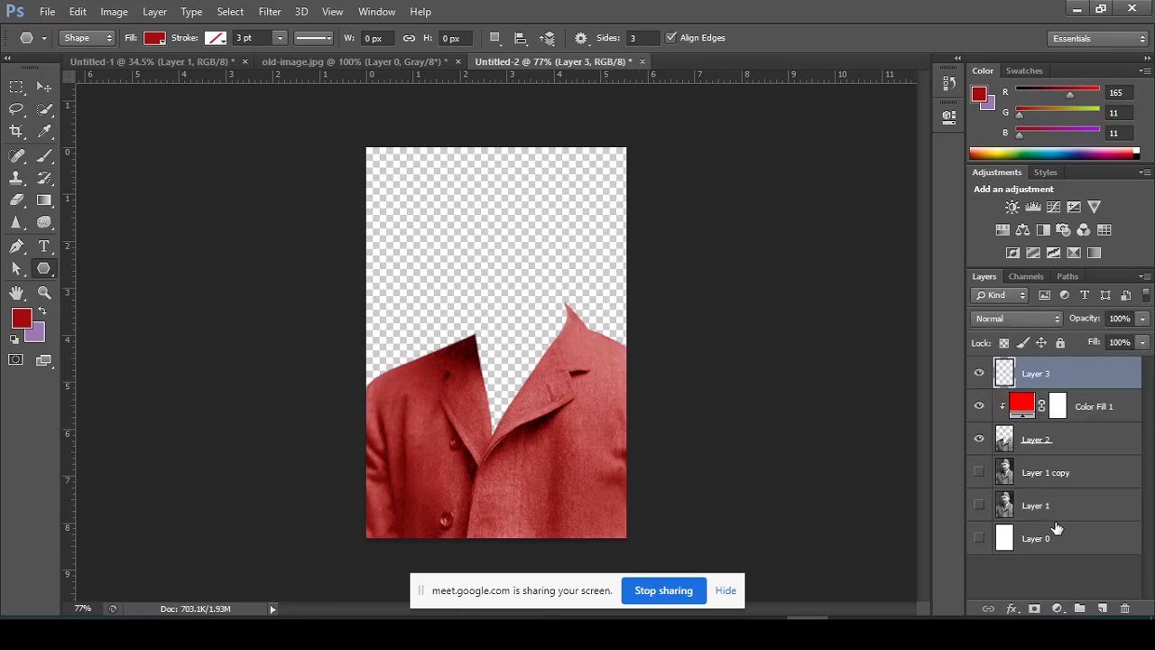
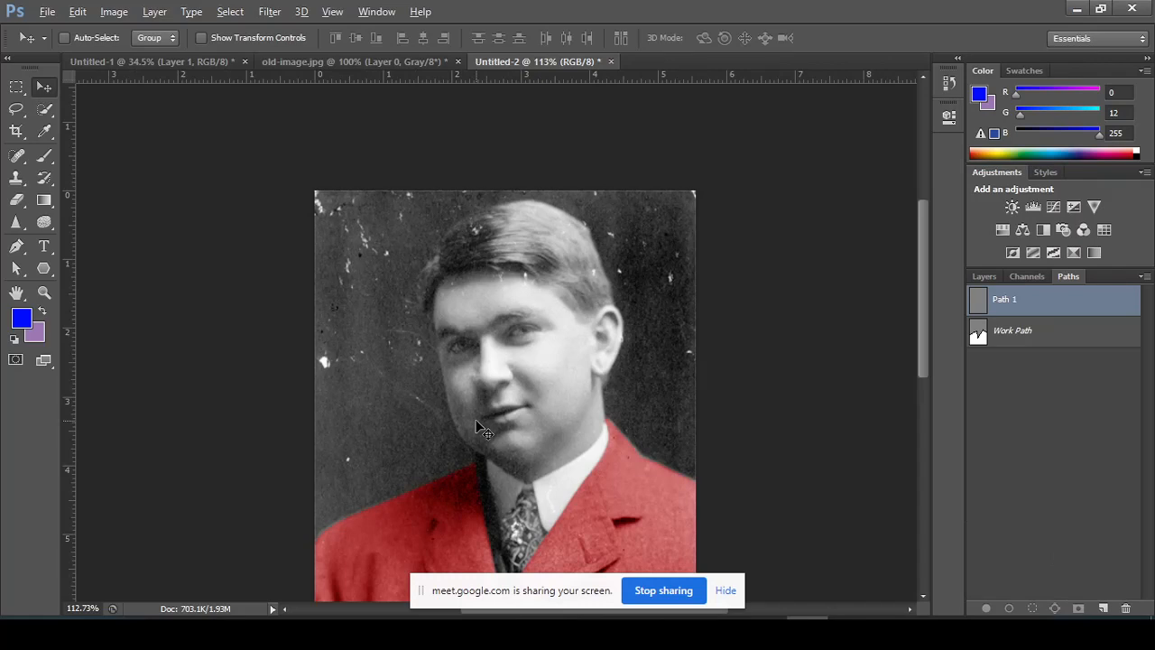
Step: Add a blue Solid Color fill layer (RGB 0, 12, 255) above the coat cutout in Layer 2 and toggle the fill's visibility
scroll(478, 425, "down", 3)
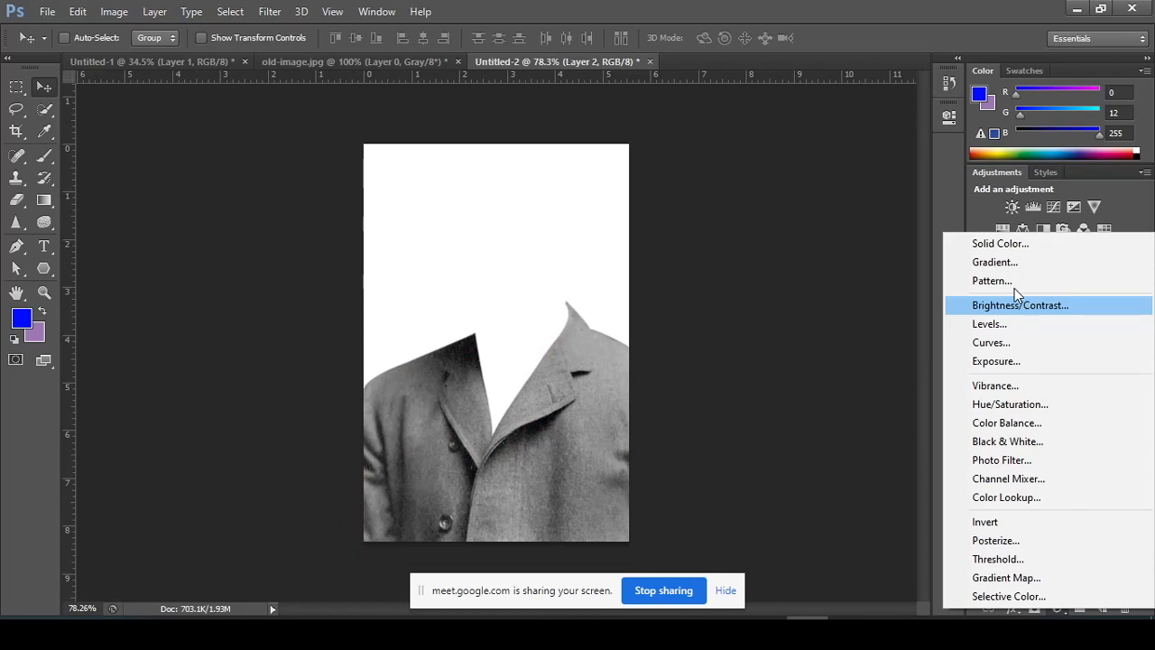
left_click(998, 243)
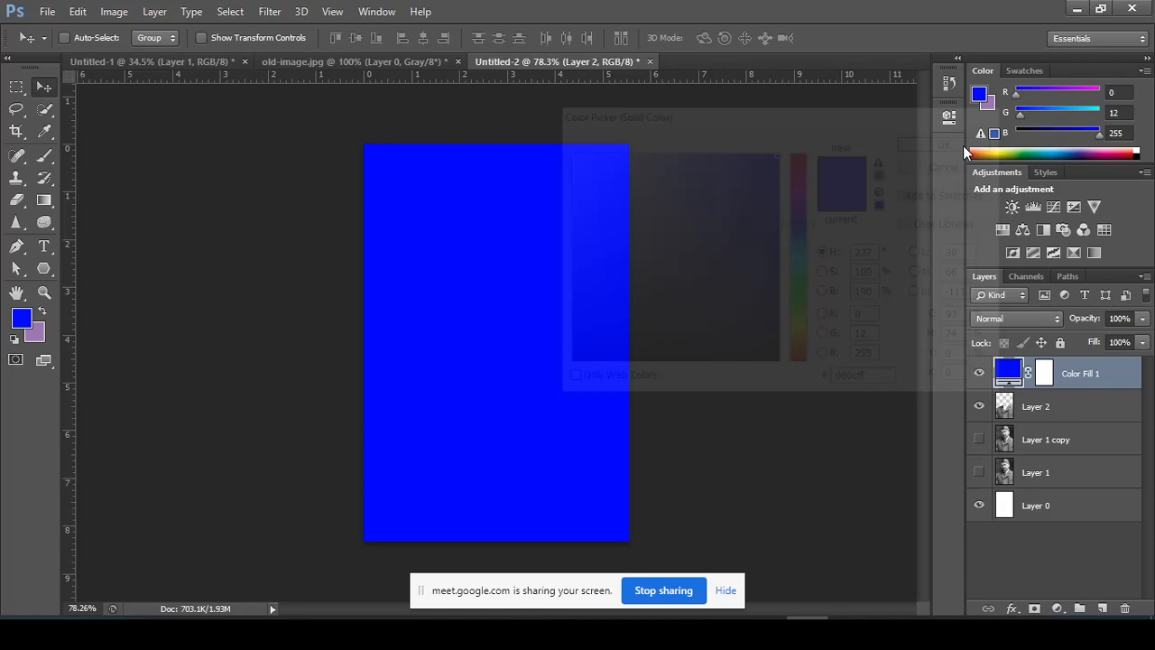
left_click(990, 413)
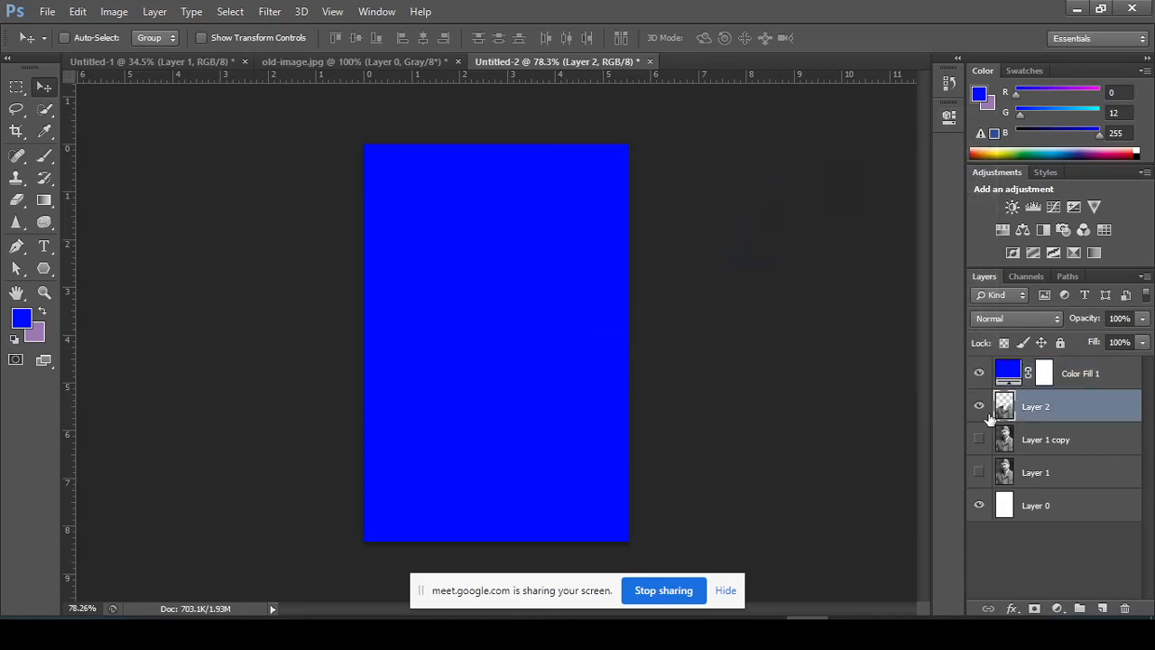
left_click(979, 373)
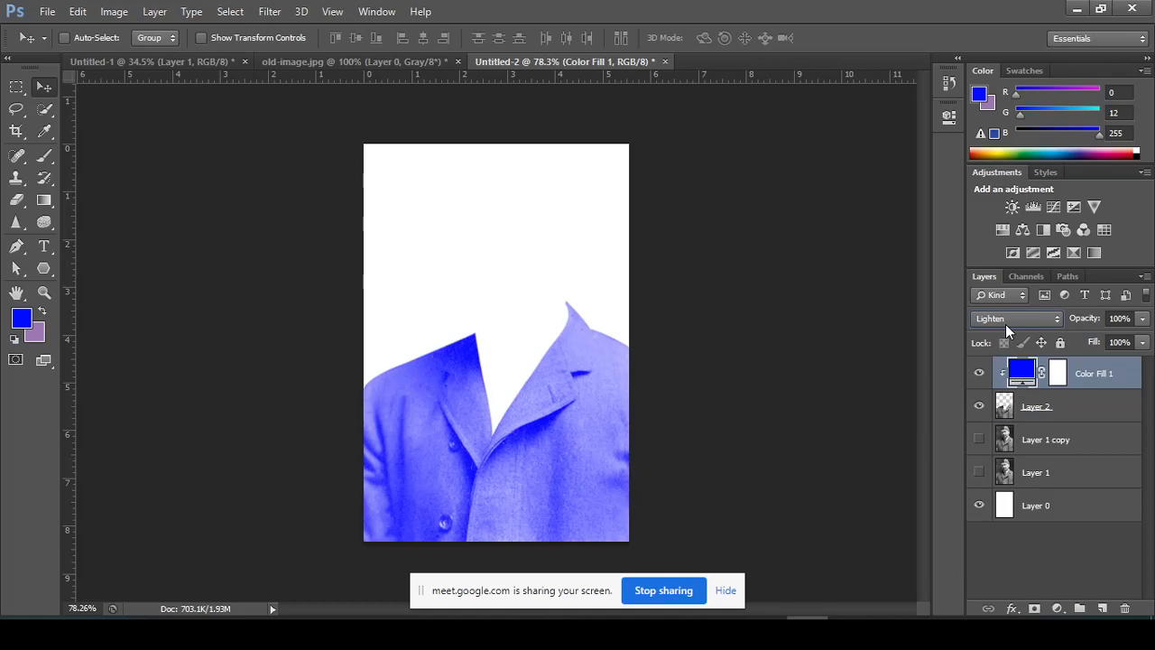
Step: Try the Normal blend mode on Color Fill 1, show Layer 1 copy, and set the fill's blend mode to Soft Light
key("alt+shift+n")
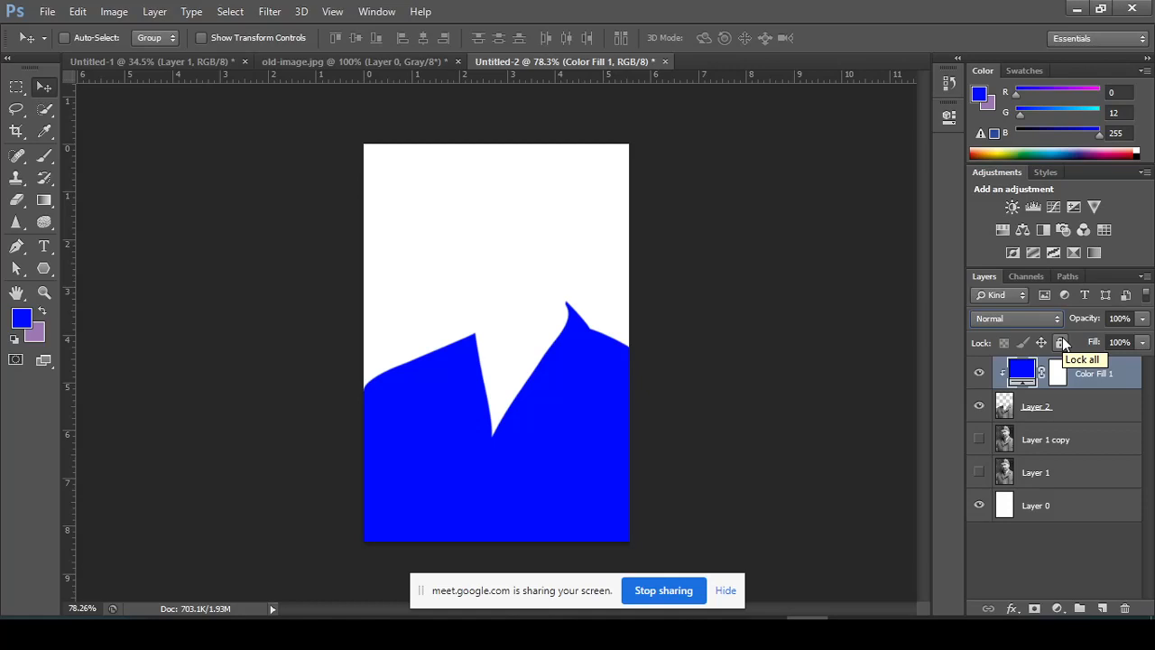
left_click(979, 439)
key("shift+alt+f")
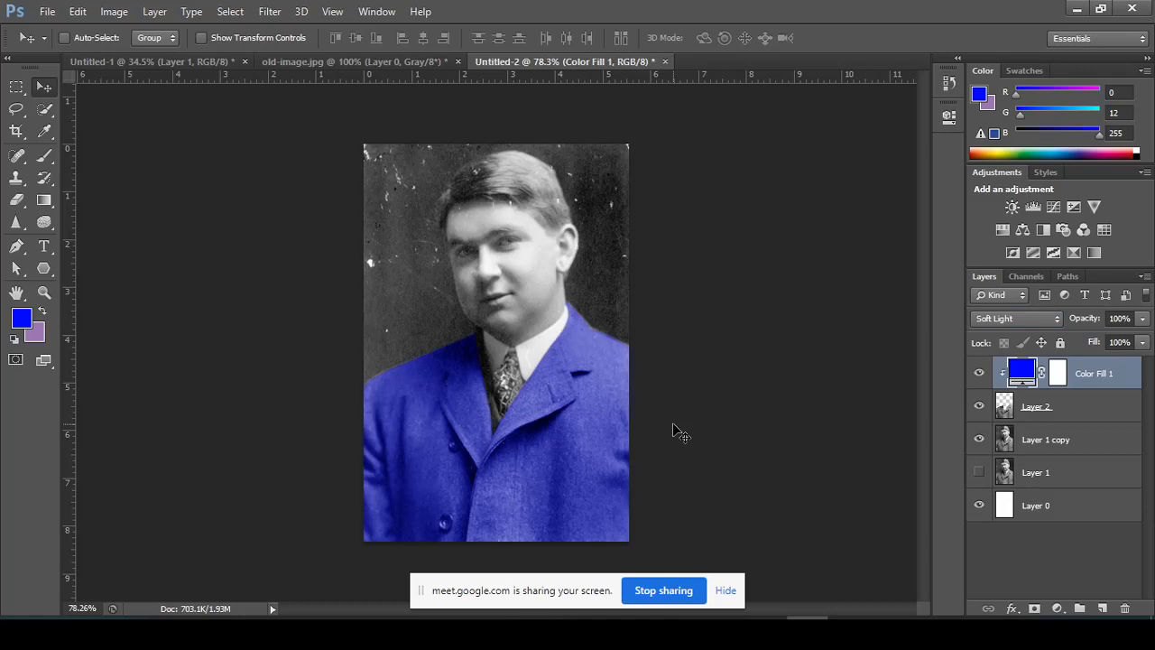
Step: Open the yellow color of the Color Fill 1 layer for editing
scroll(644, 443, "down", 5)
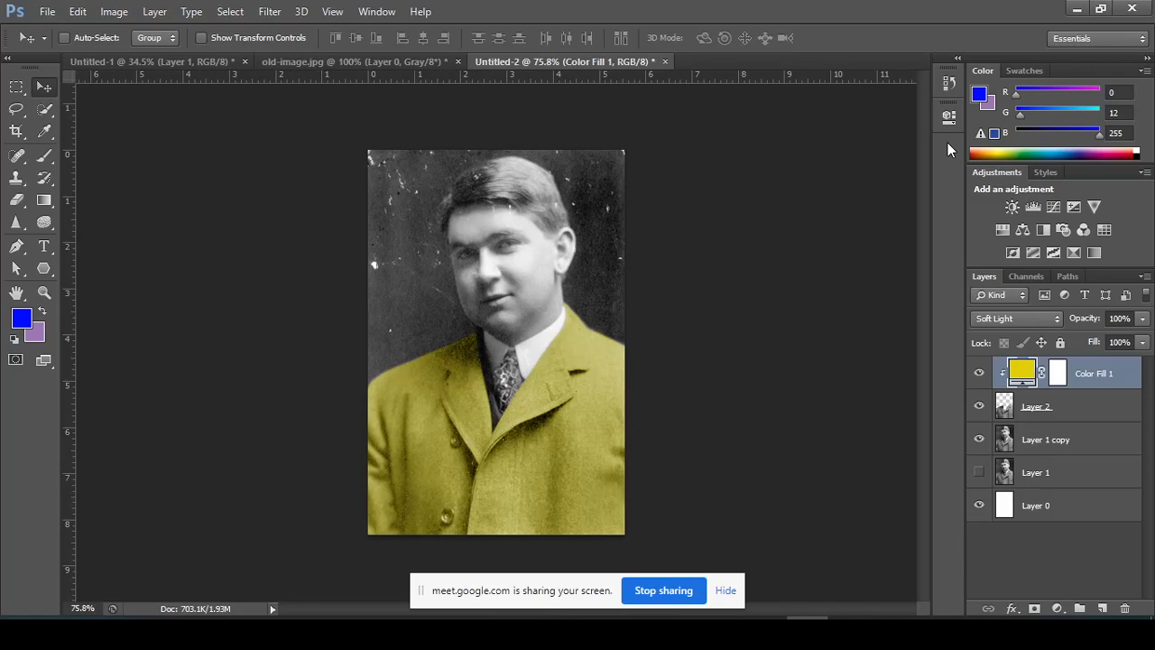
double_click(1024, 376)
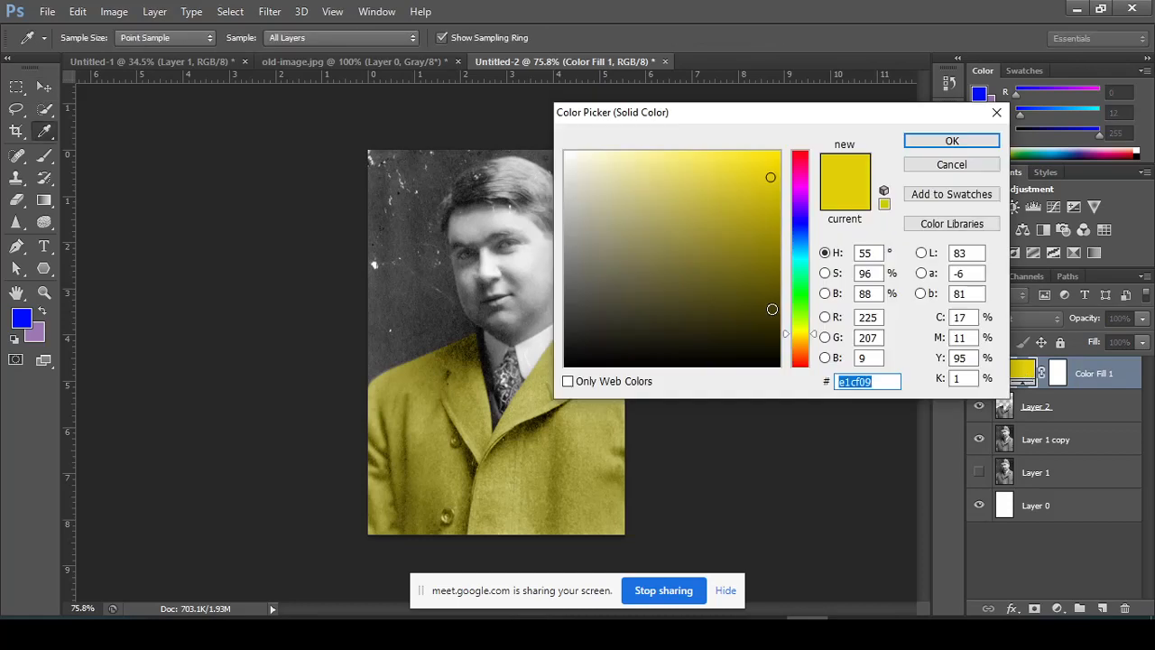